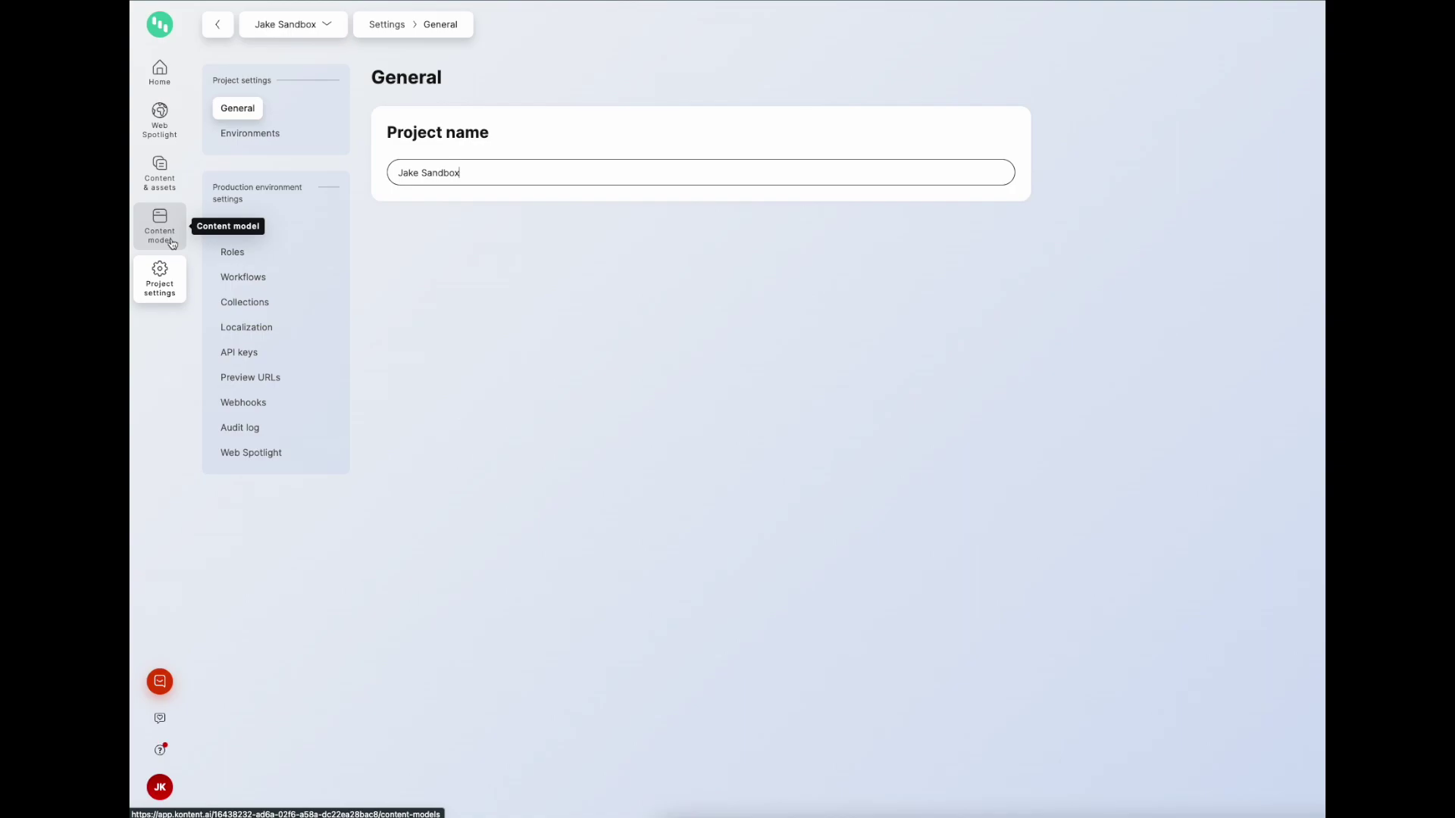
Step: Open the Content model's list of content types from the sidebar
click(173, 243)
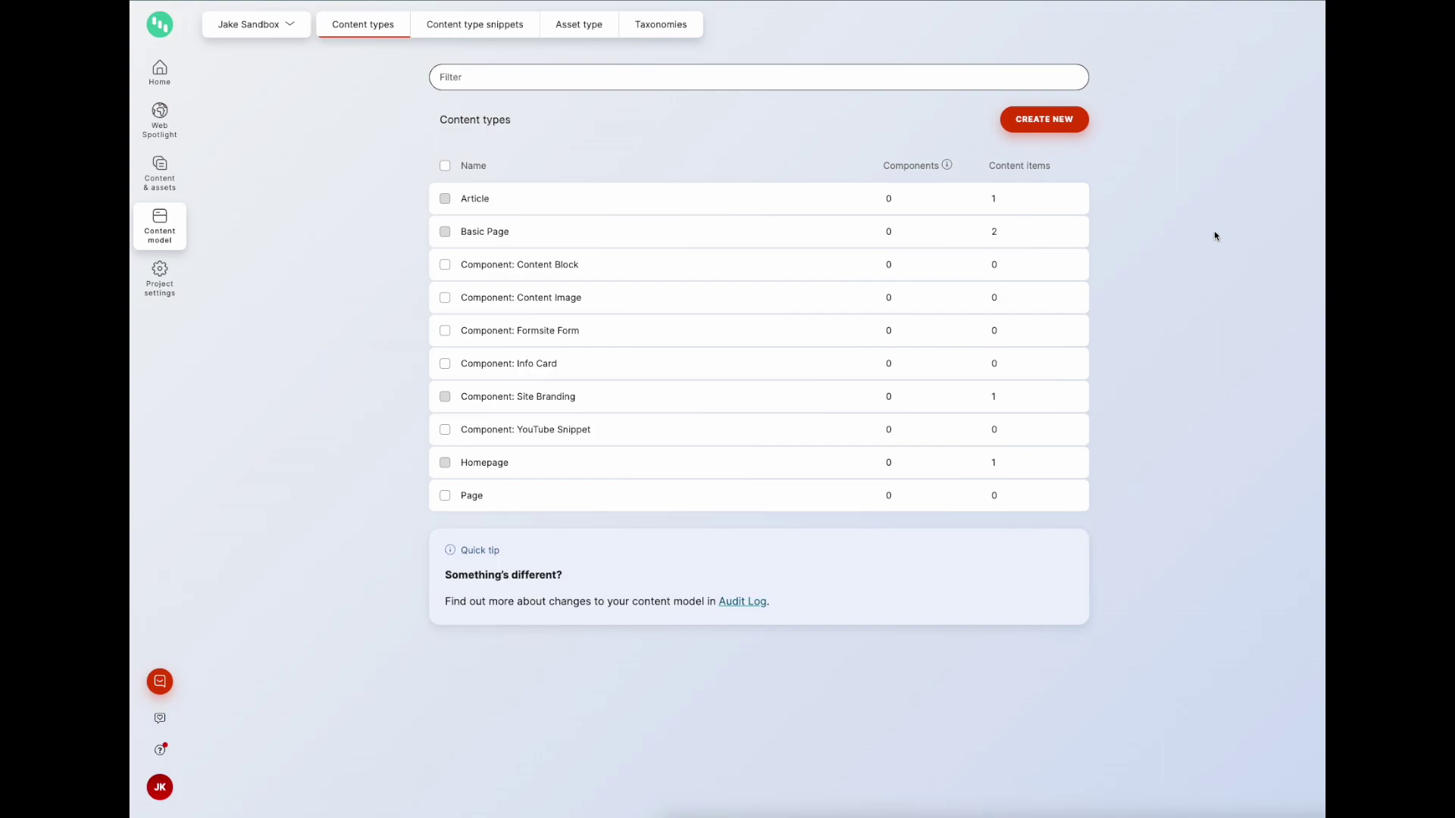
Step: Create a new content type named Person with a required First Name text element
click(1050, 122)
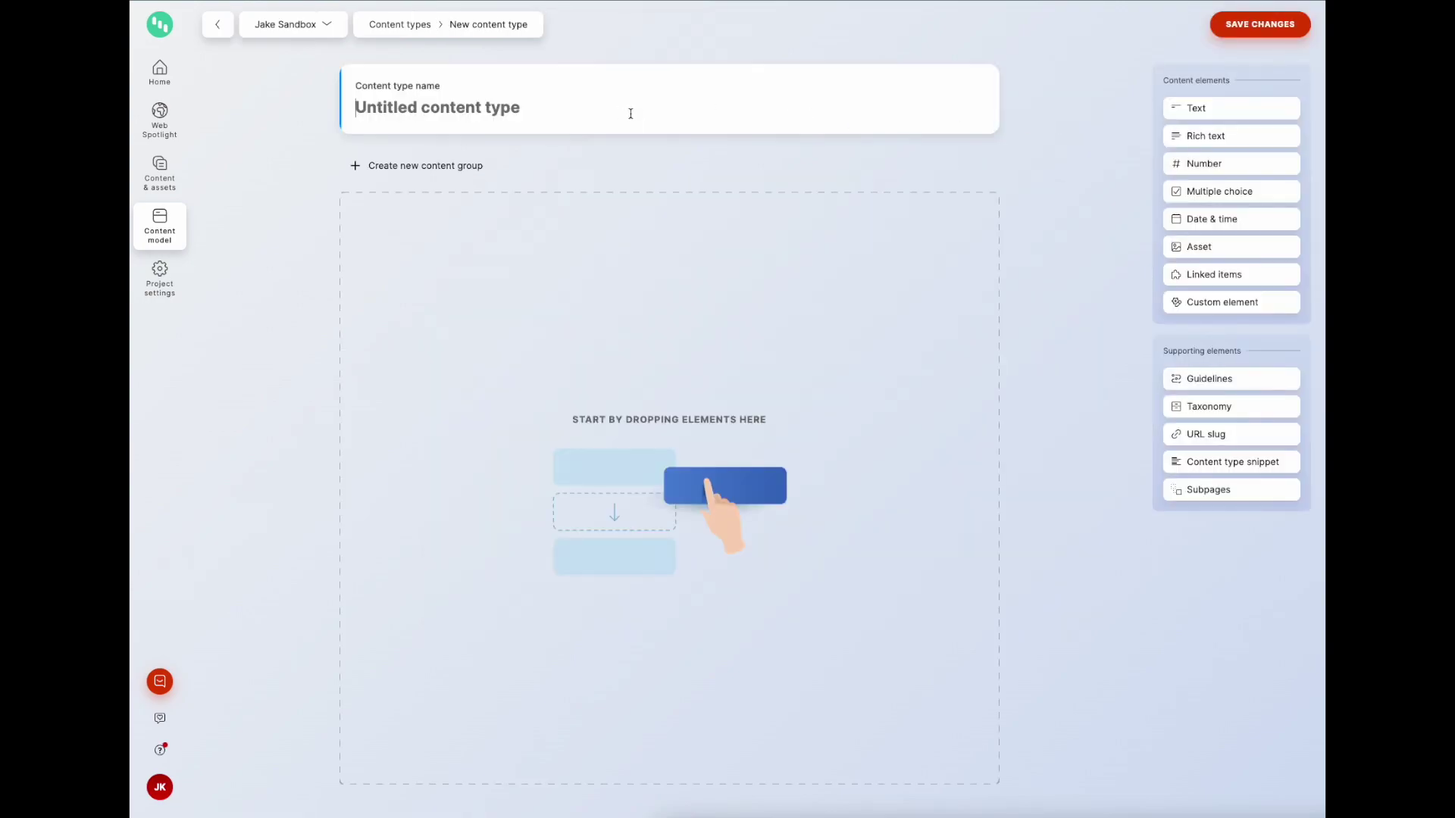
text(Person)
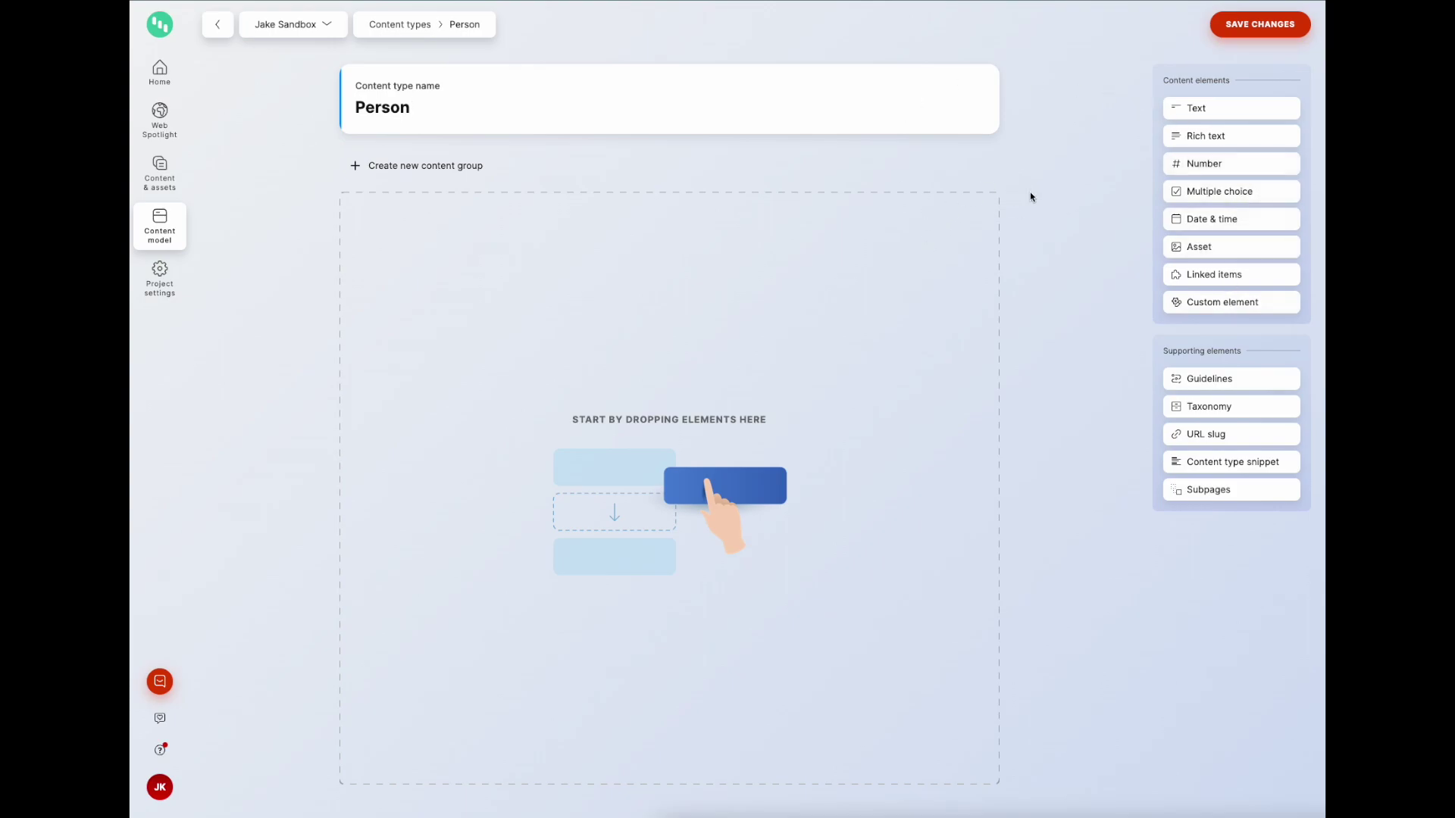
click(1223, 116)
text(First Name)
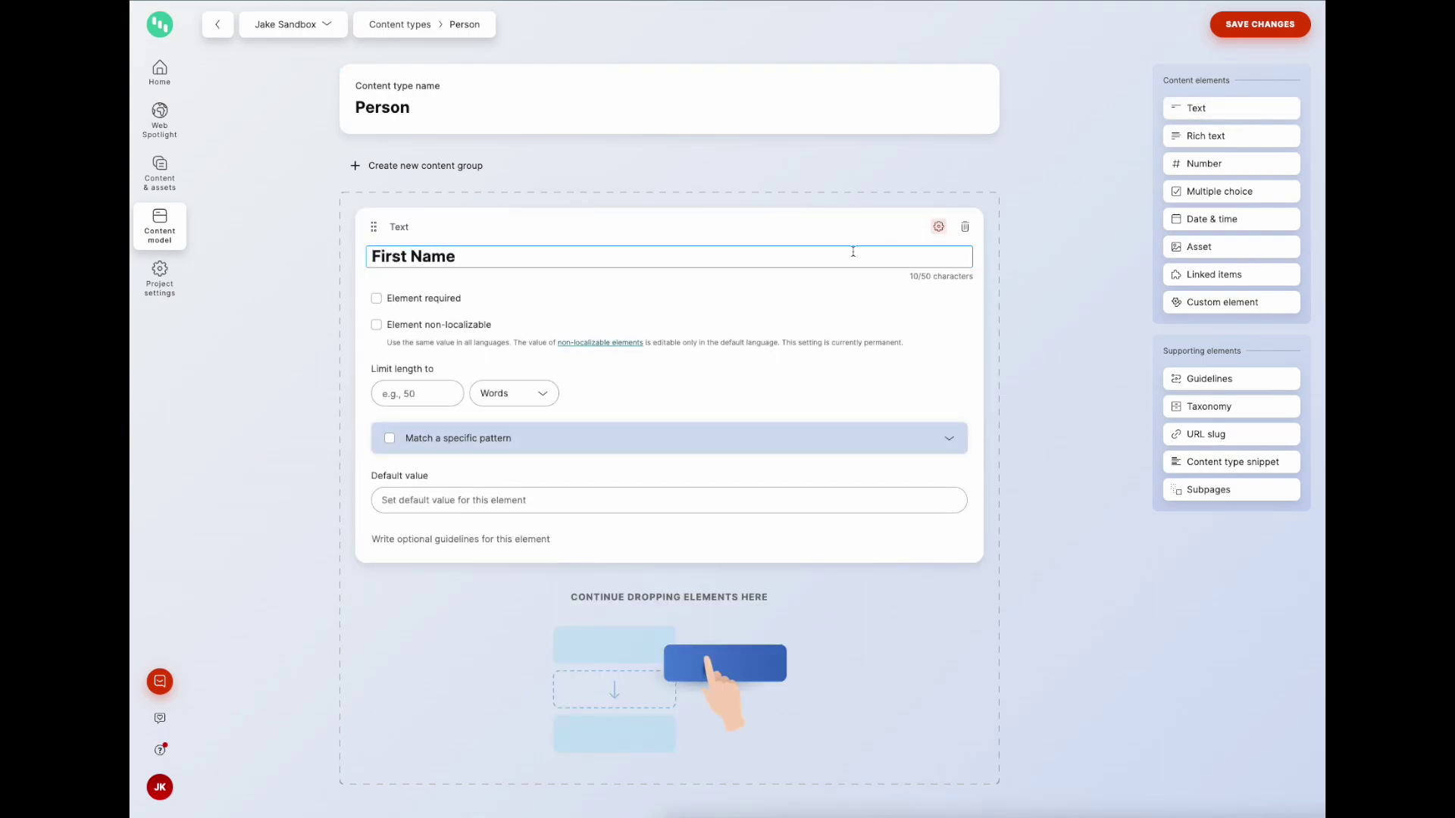
click(428, 299)
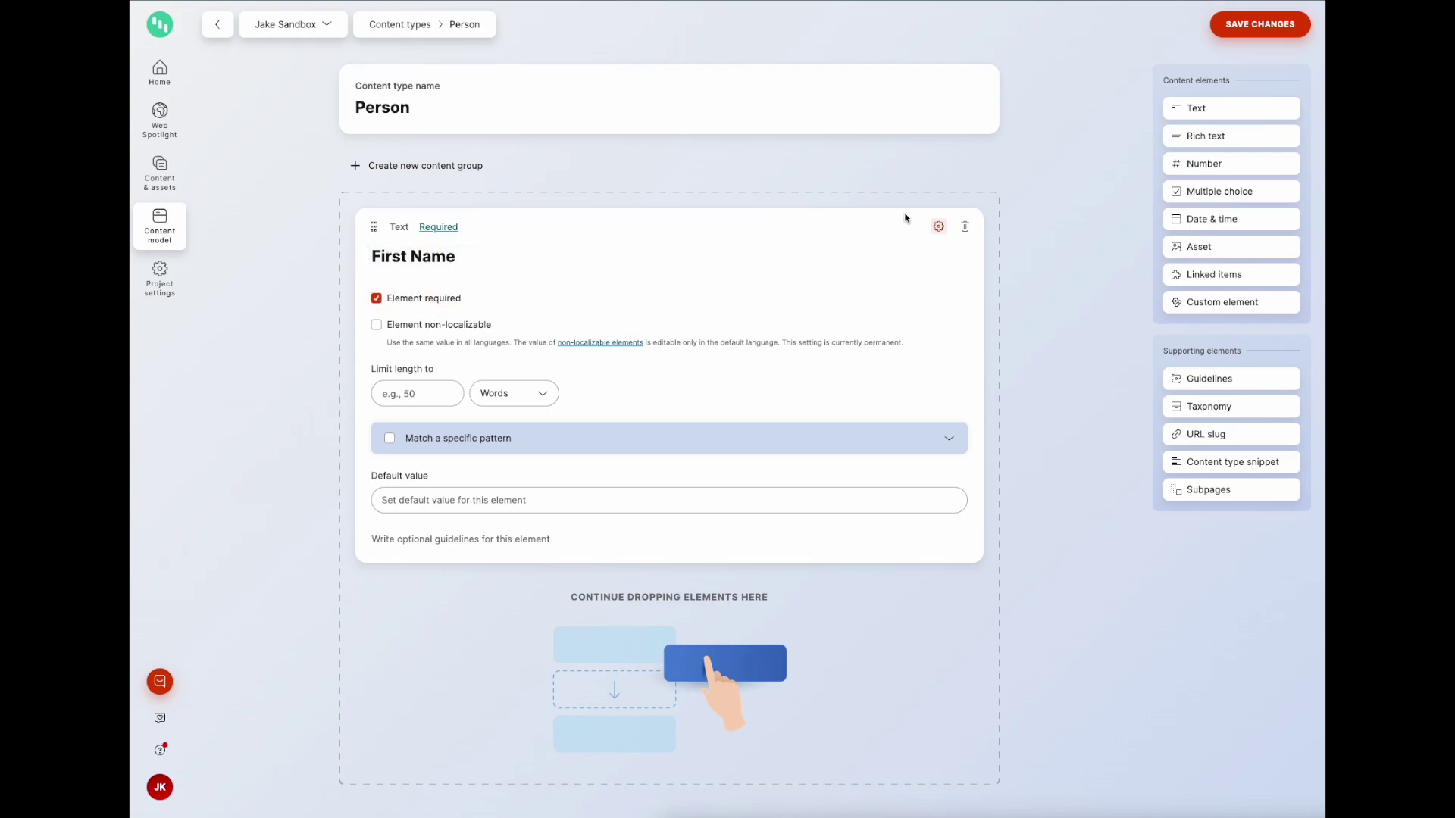
Step: Add required Last Name and Email Address text elements to Person
click(1245, 111)
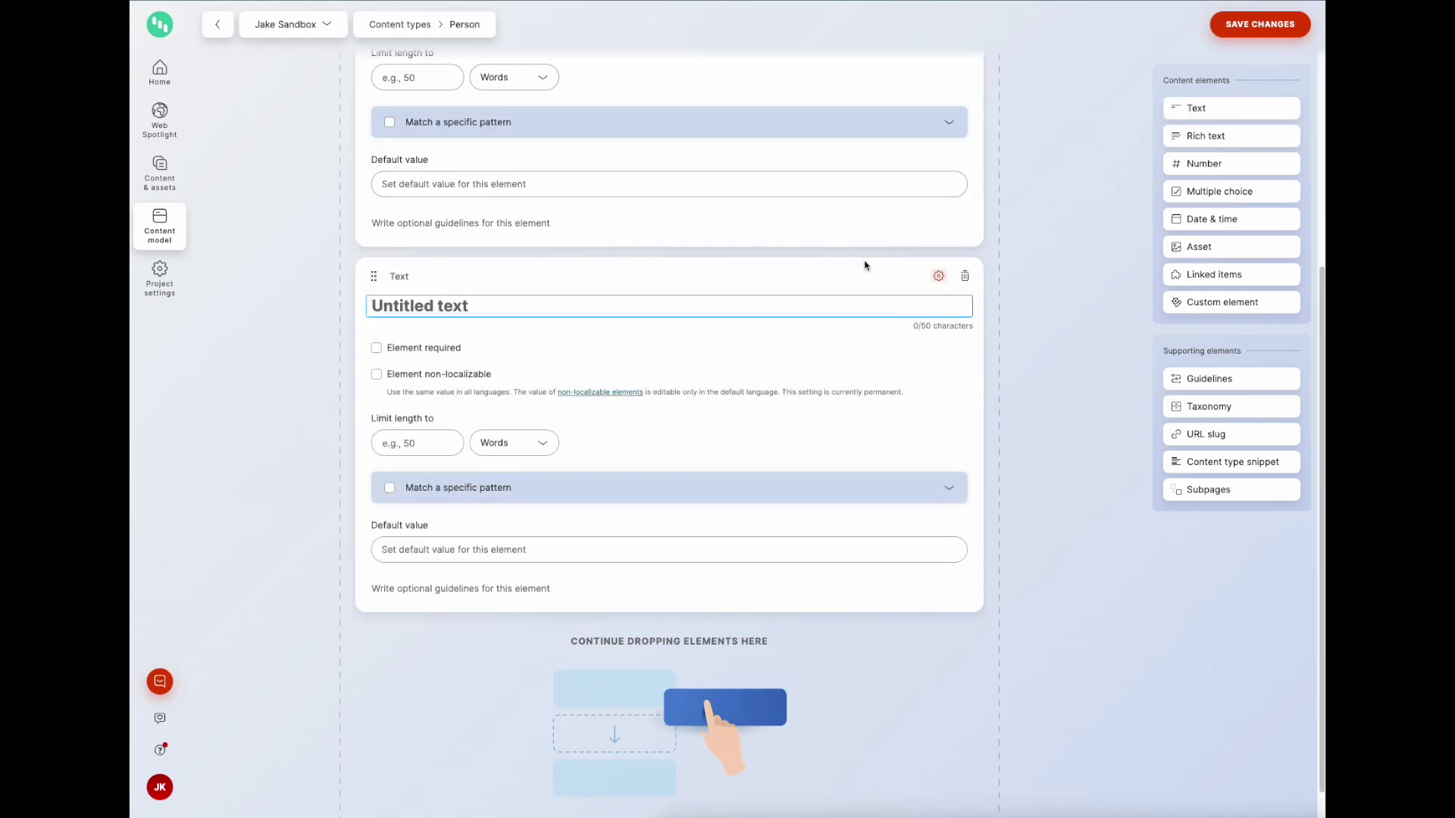
text(Last Name)
click(448, 350)
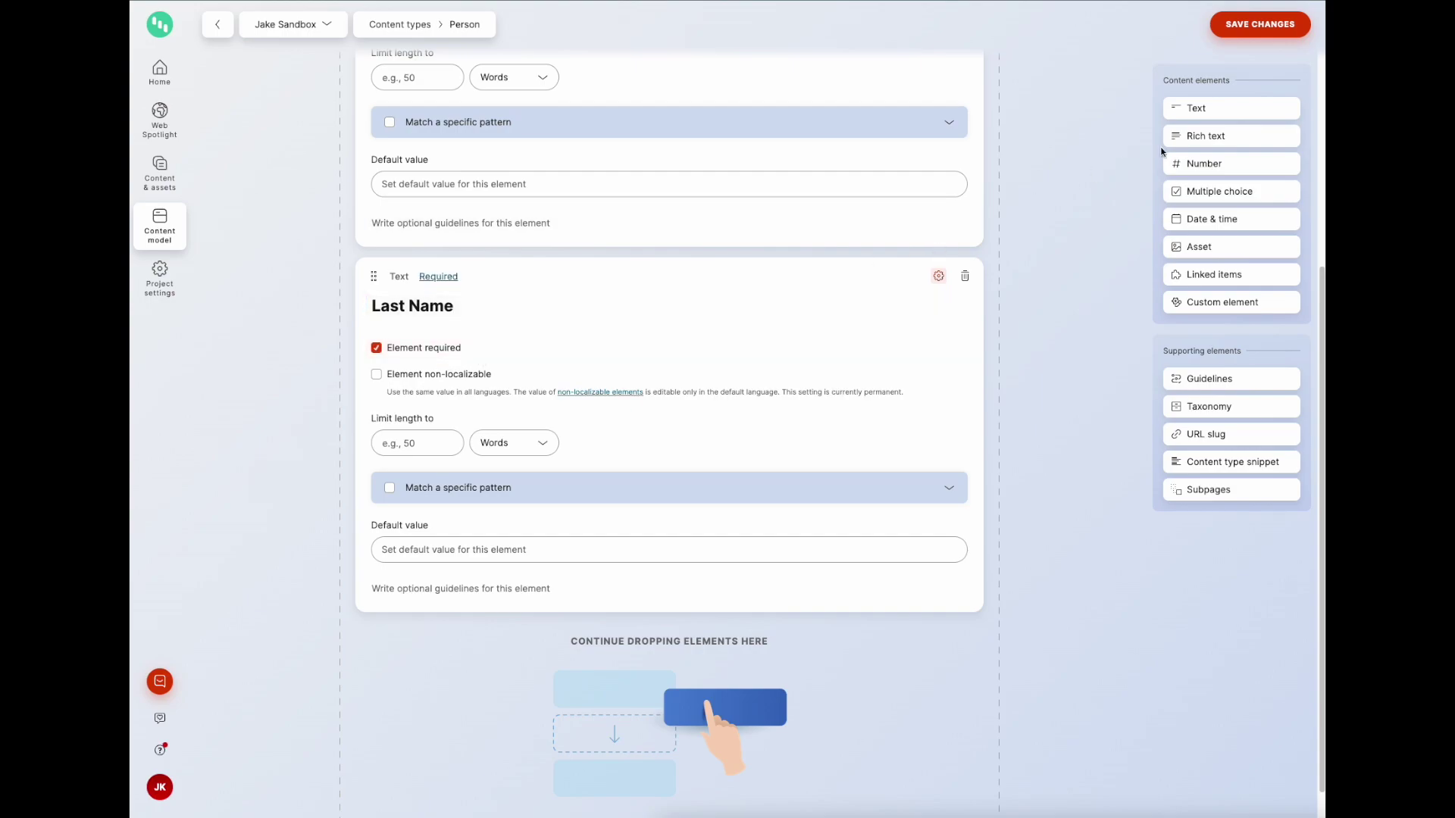
click(1206, 109)
text(Email Address)
click(425, 348)
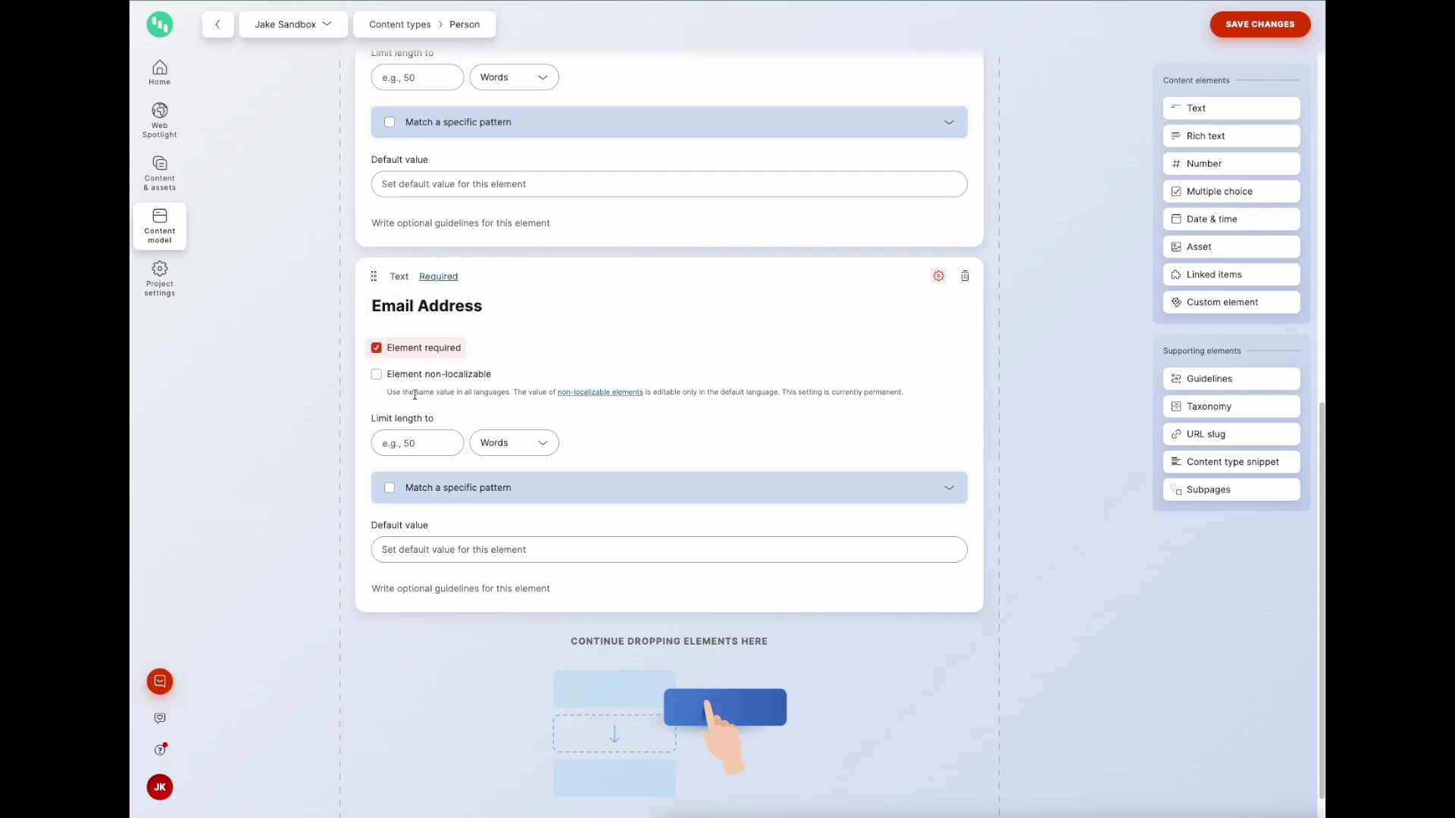
Step: Validate Email Address against the Email pattern, save Person, and return to the types list
click(400, 491)
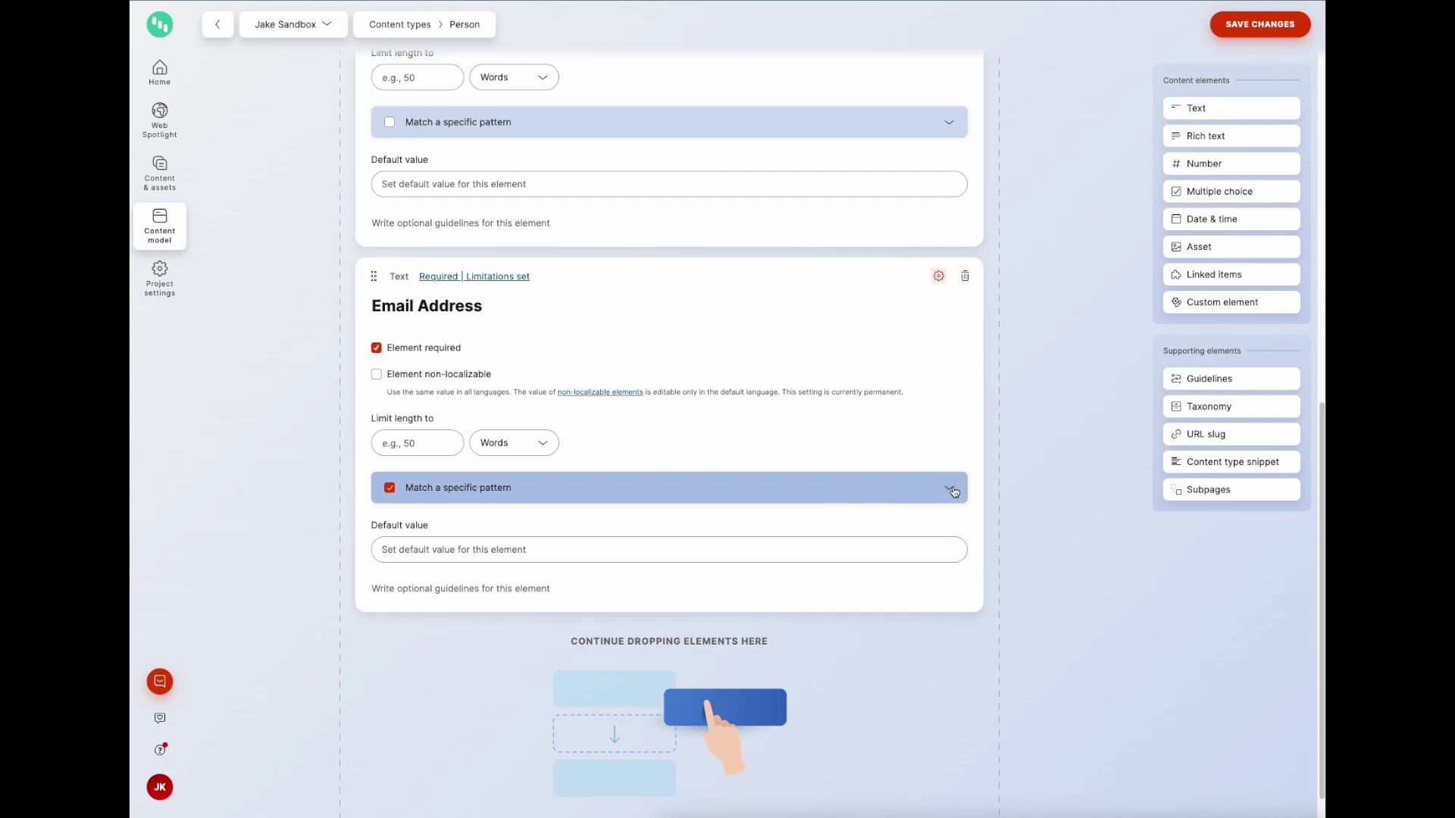
click(951, 491)
click(656, 558)
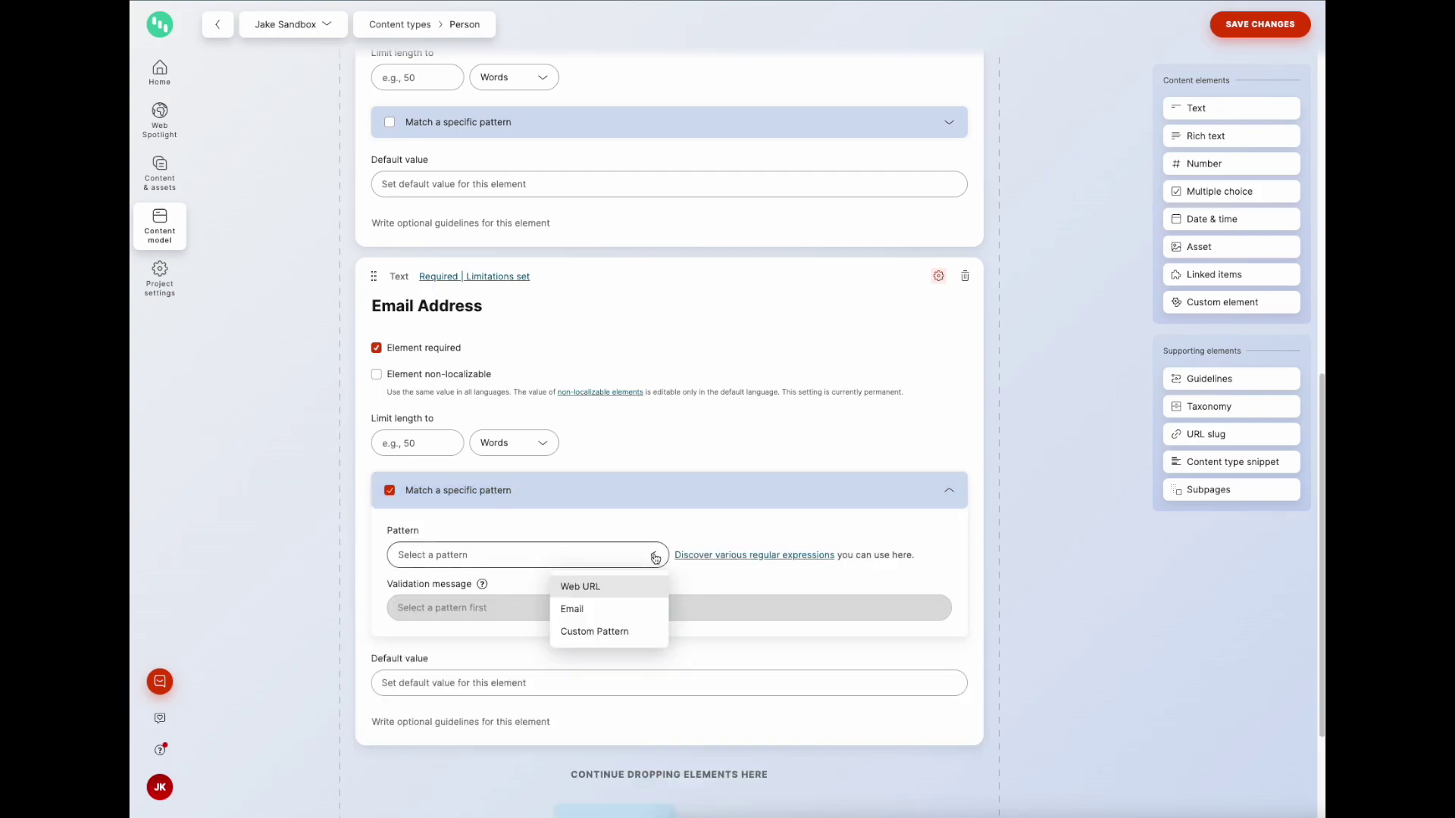
click(587, 611)
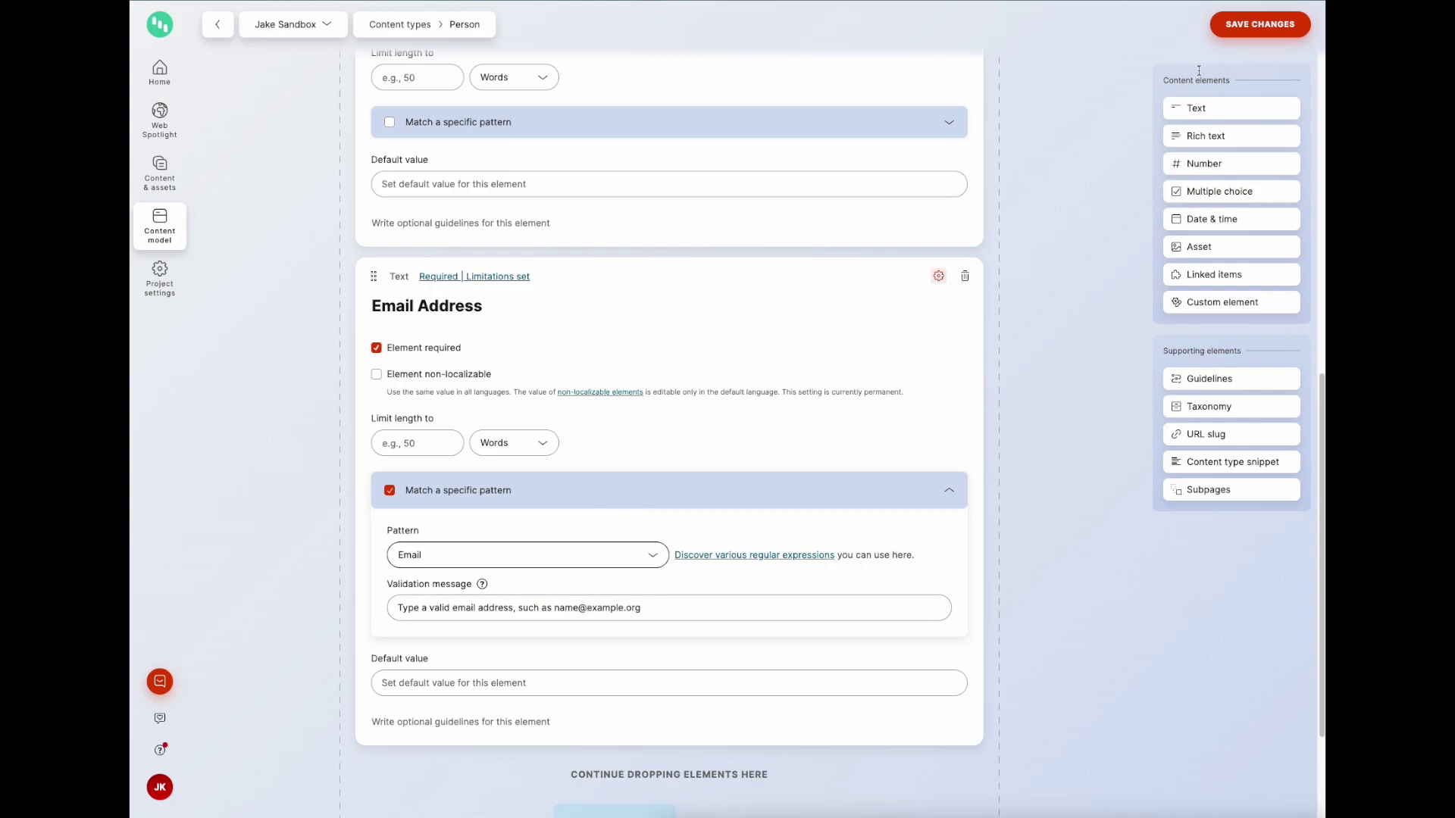
click(1231, 24)
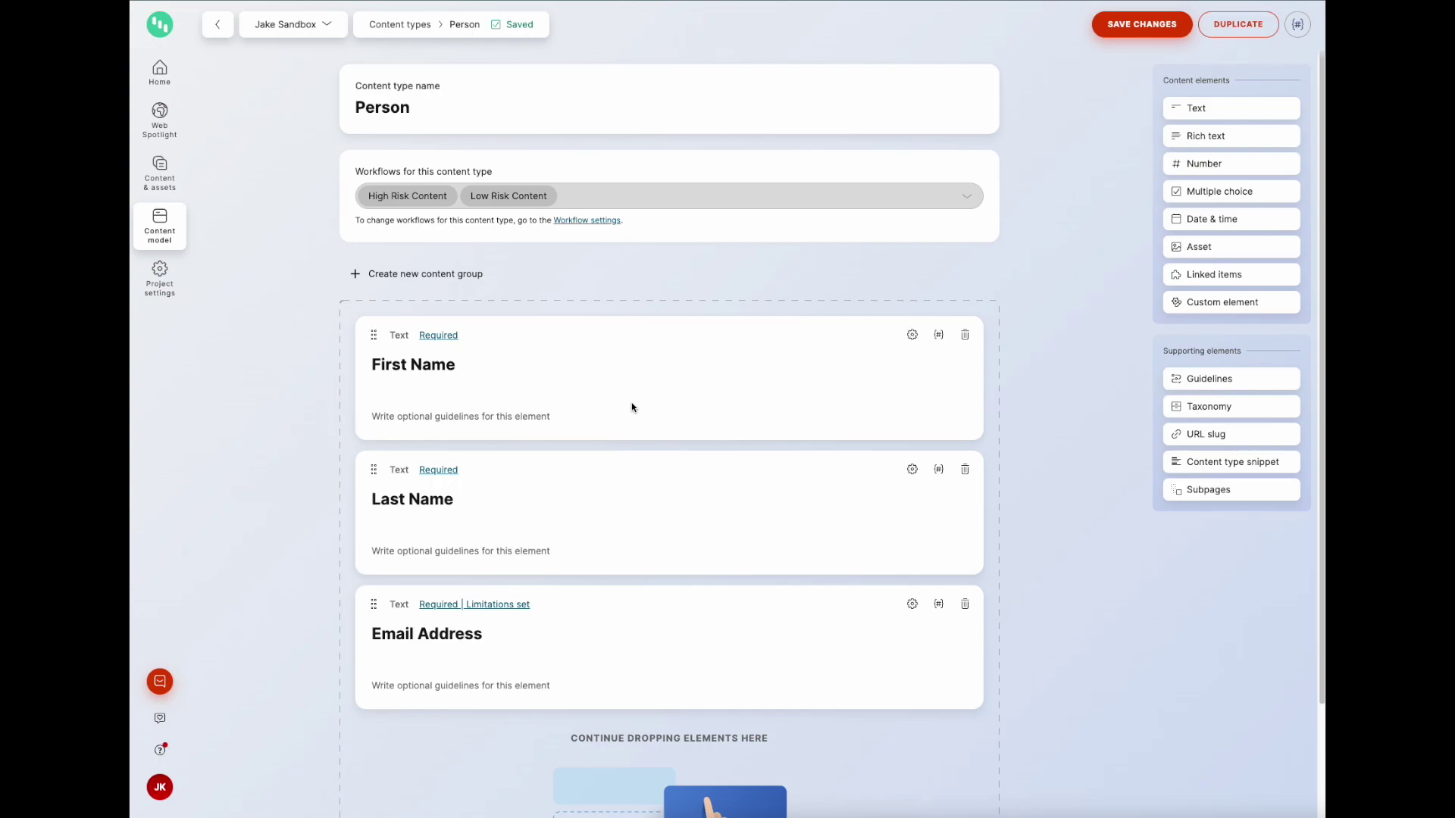
click(165, 232)
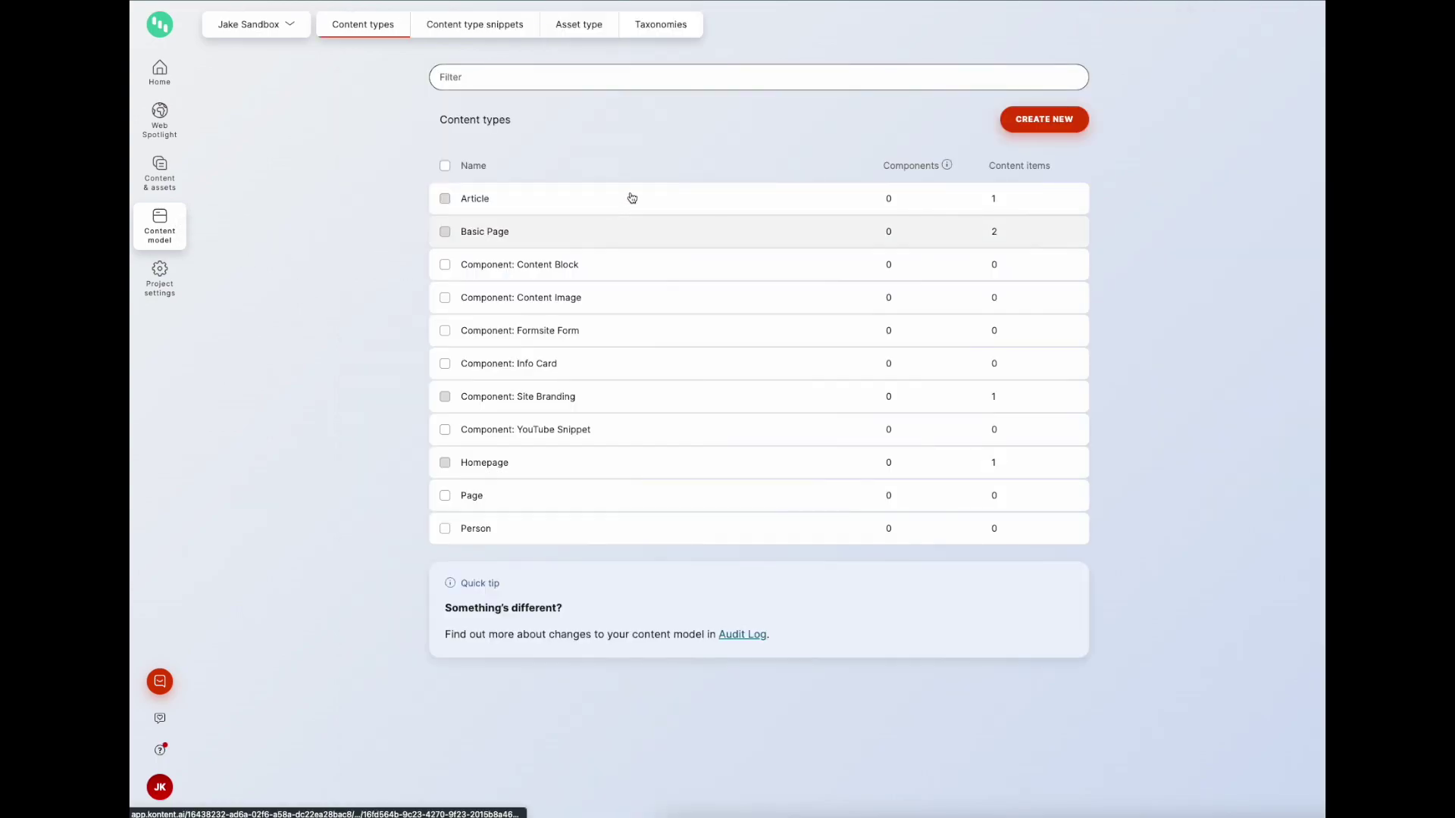
Step: Create and save a Company content type with a required Company Name text element
click(1045, 124)
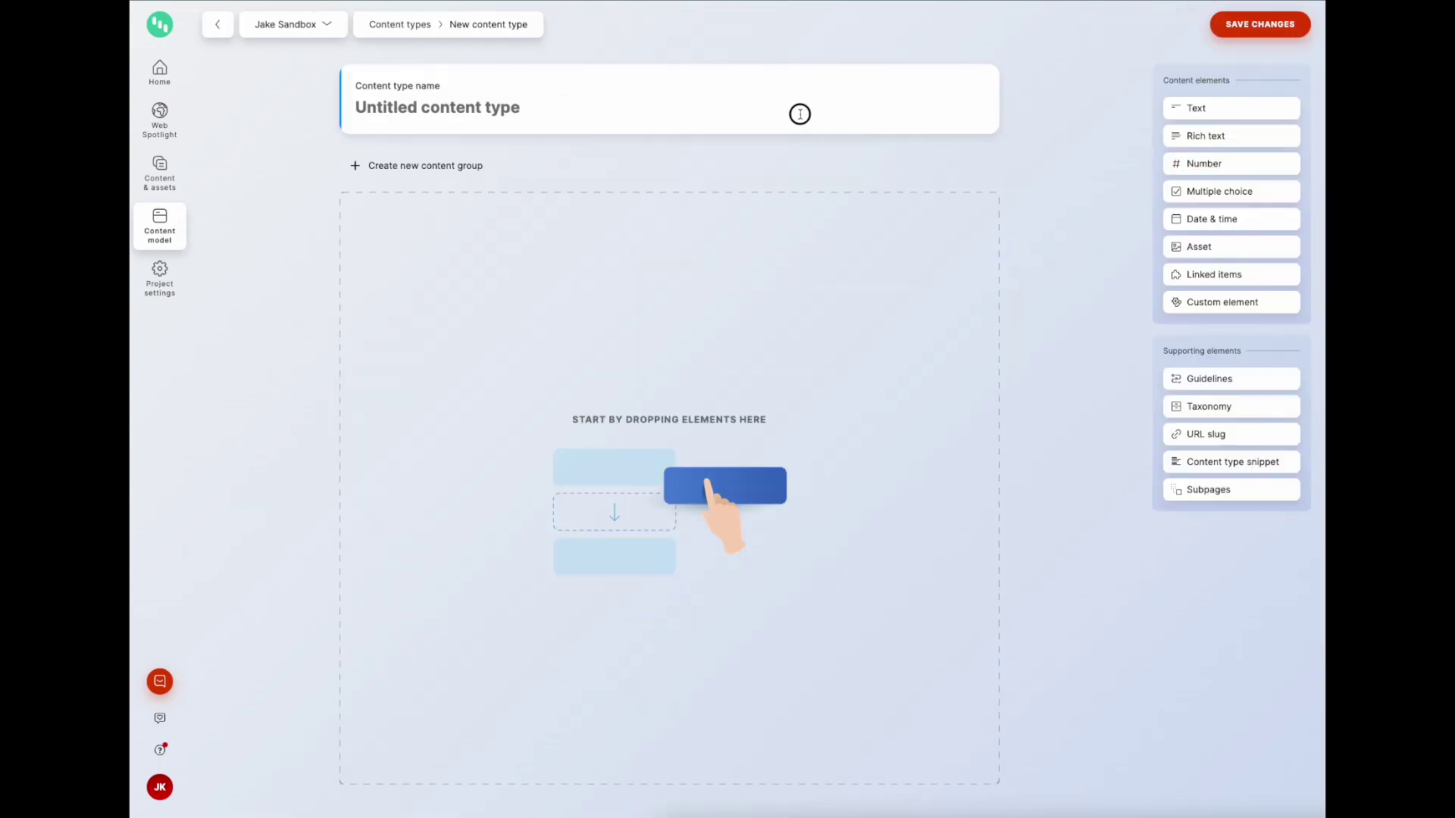
text(Company)
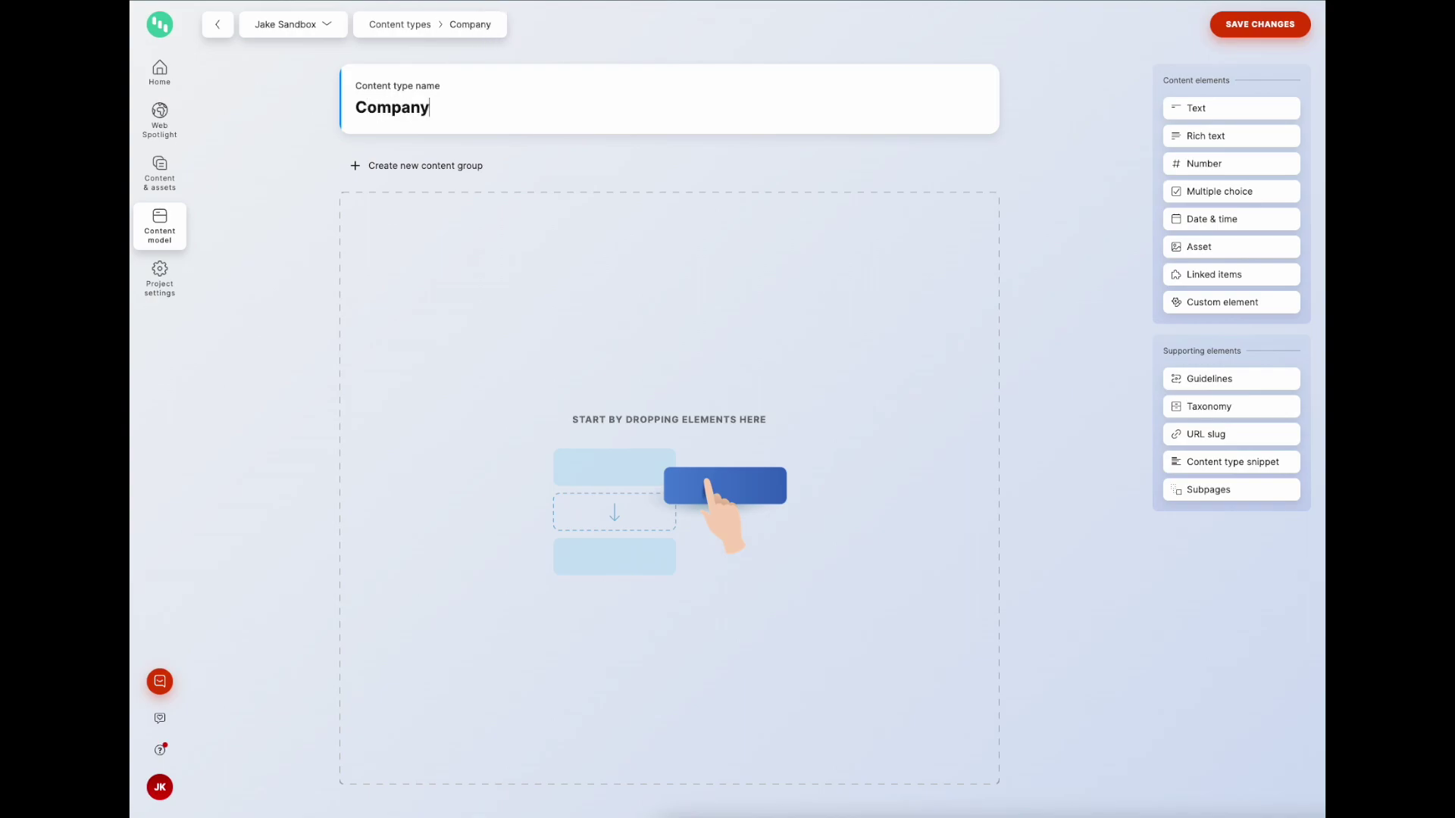
click(1232, 108)
text(Co)
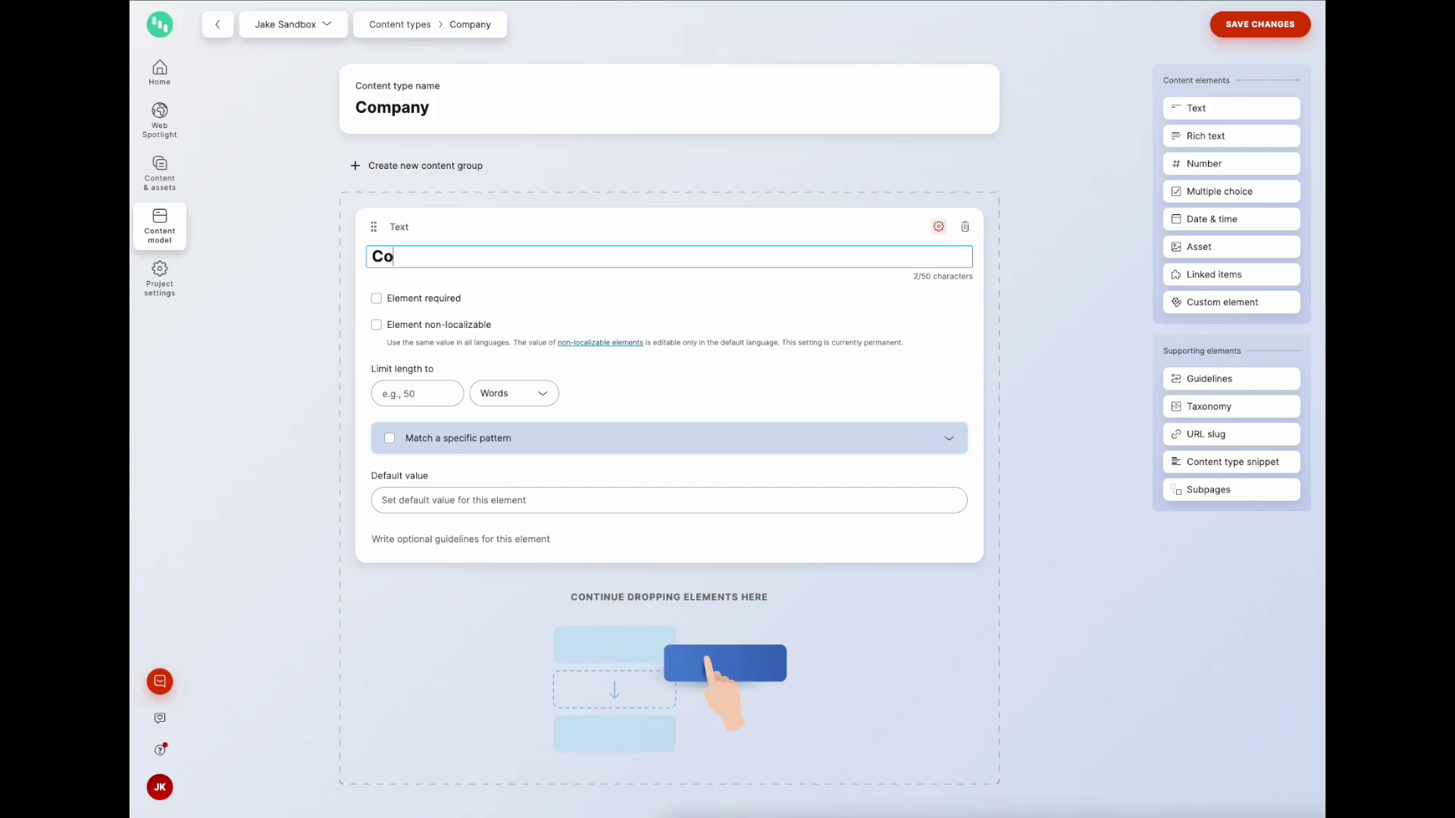
text(mpany Name)
click(421, 306)
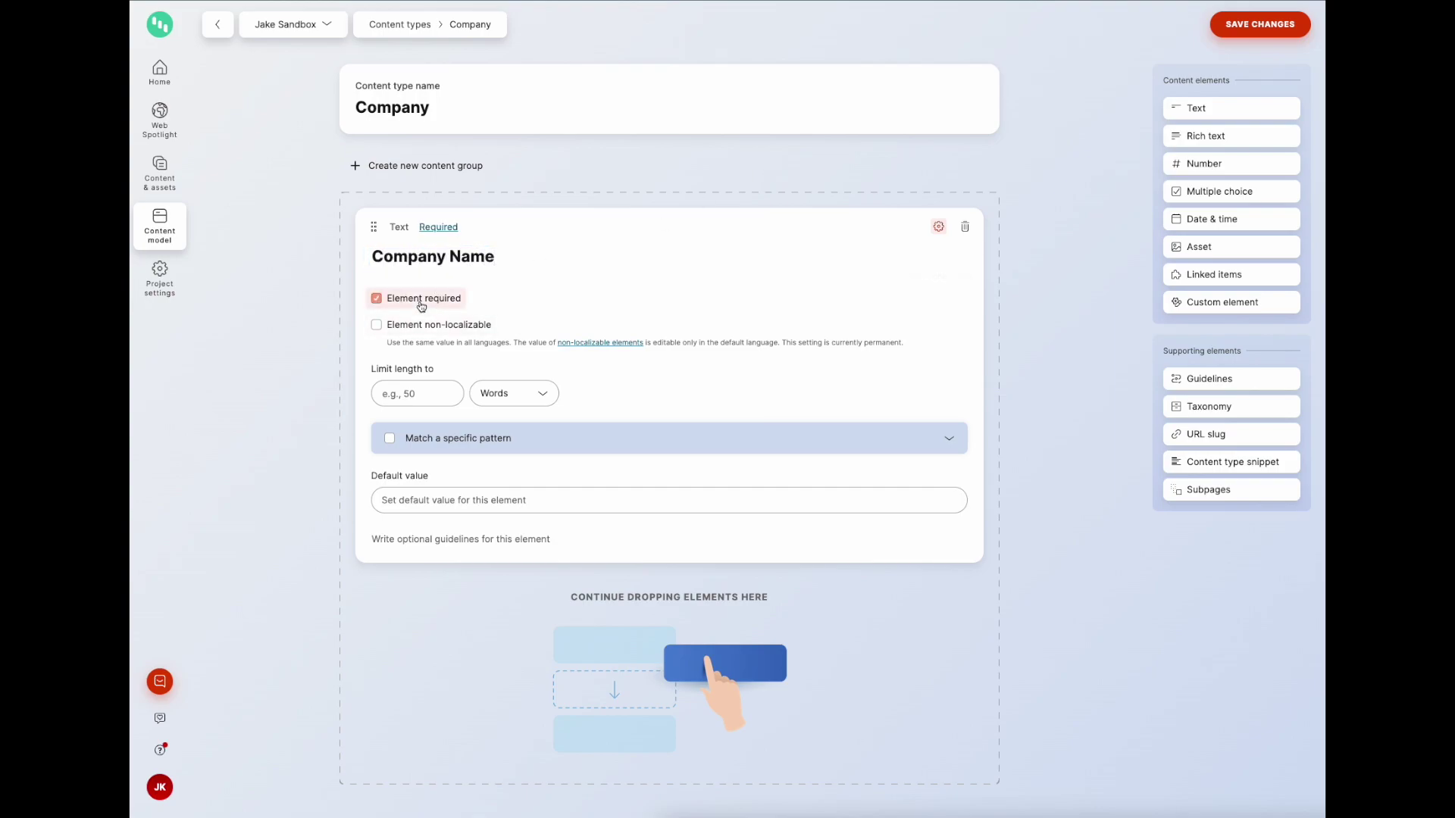
click(1250, 24)
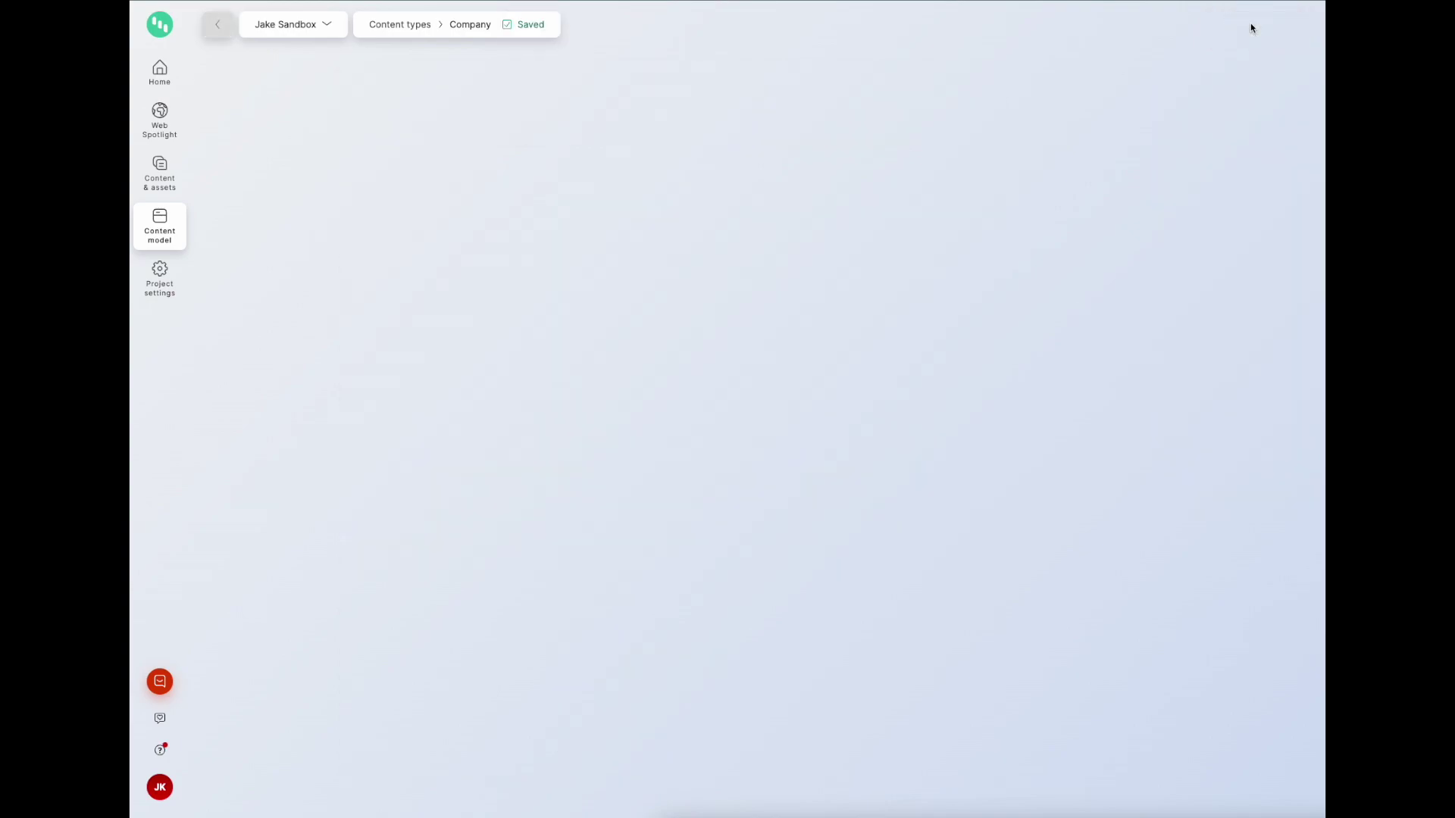
click(157, 238)
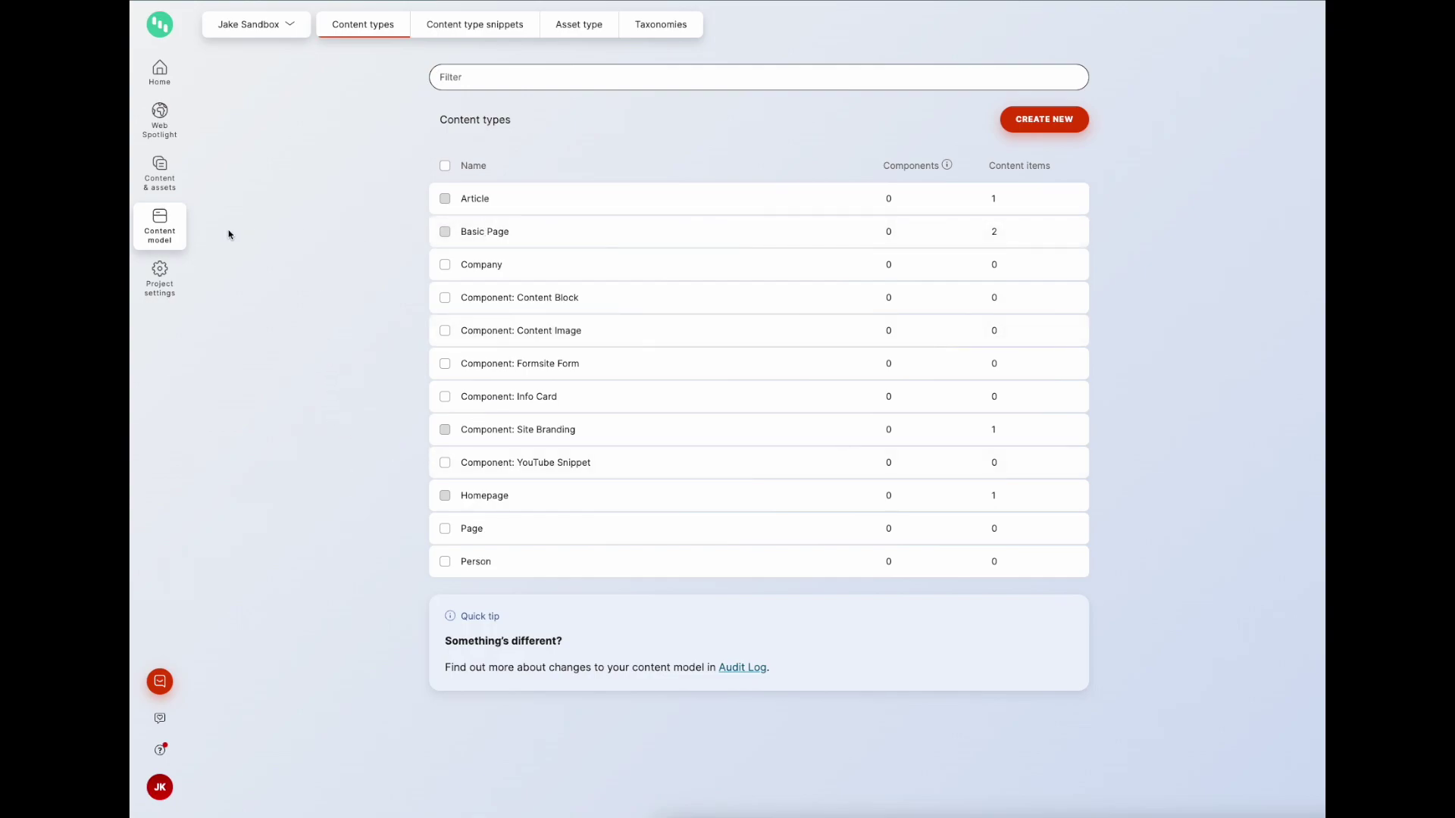
Step: Create a Company item in Training using the Low Risk Content workflow
click(177, 194)
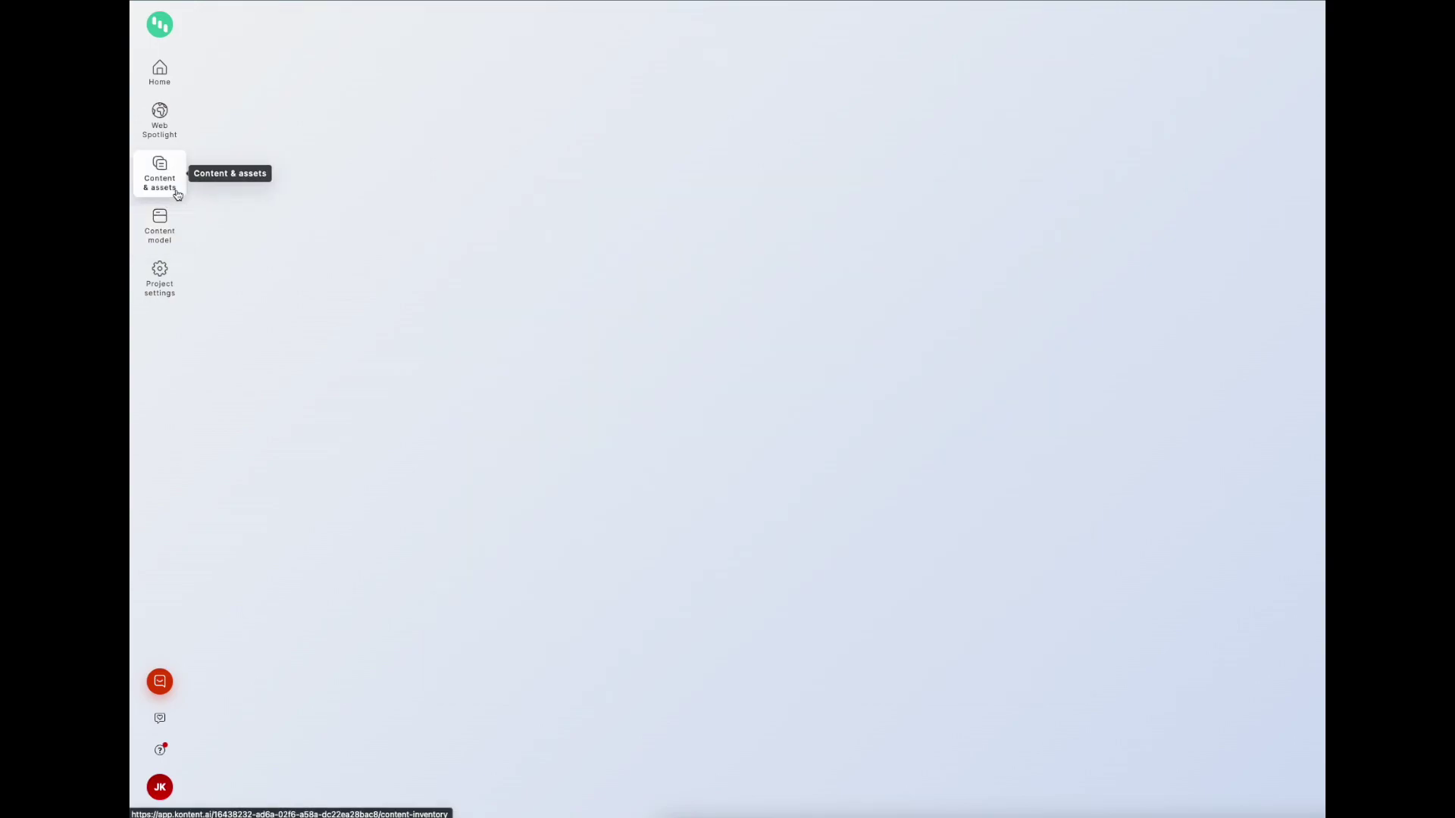
click(1261, 119)
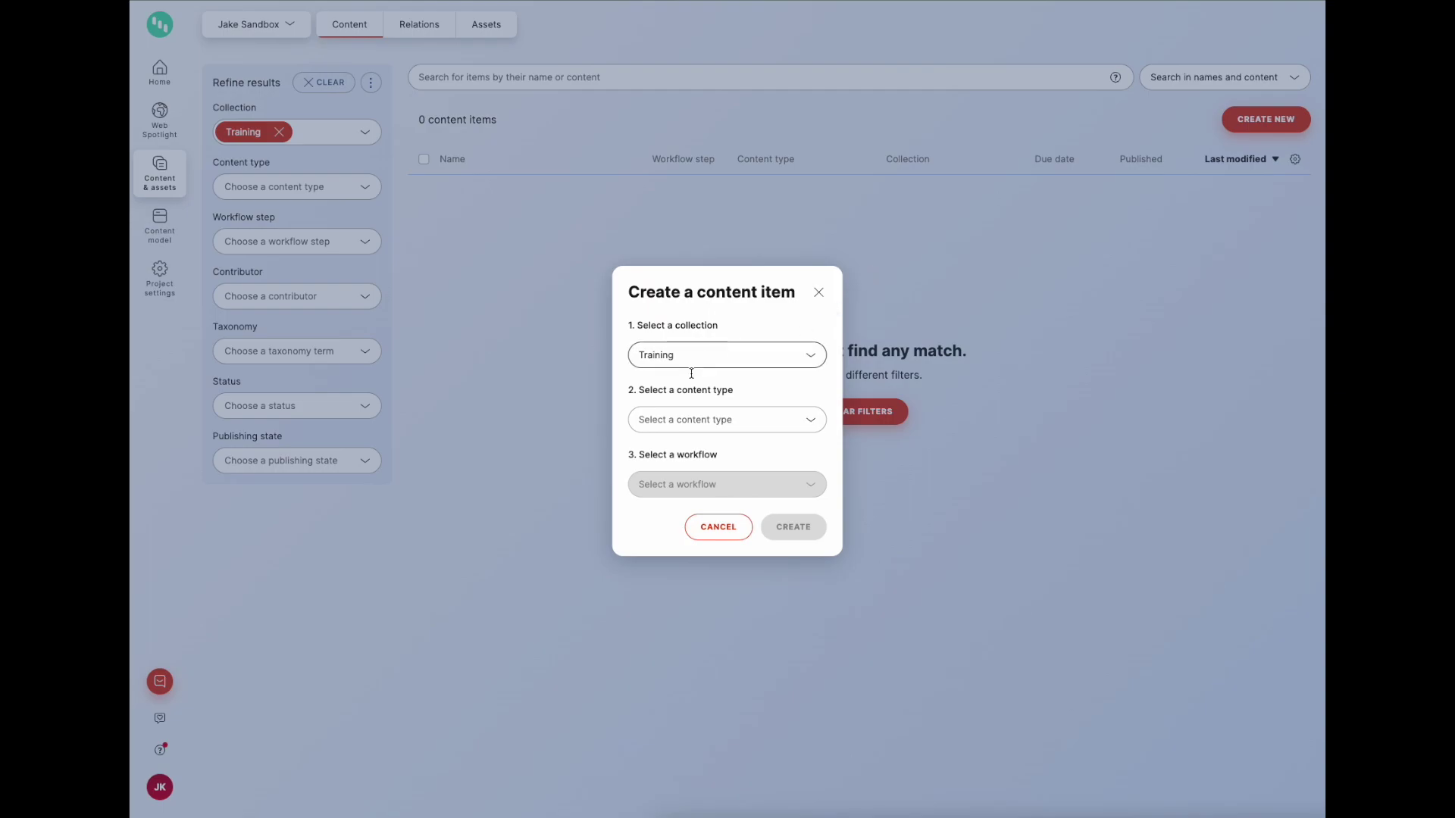
click(687, 421)
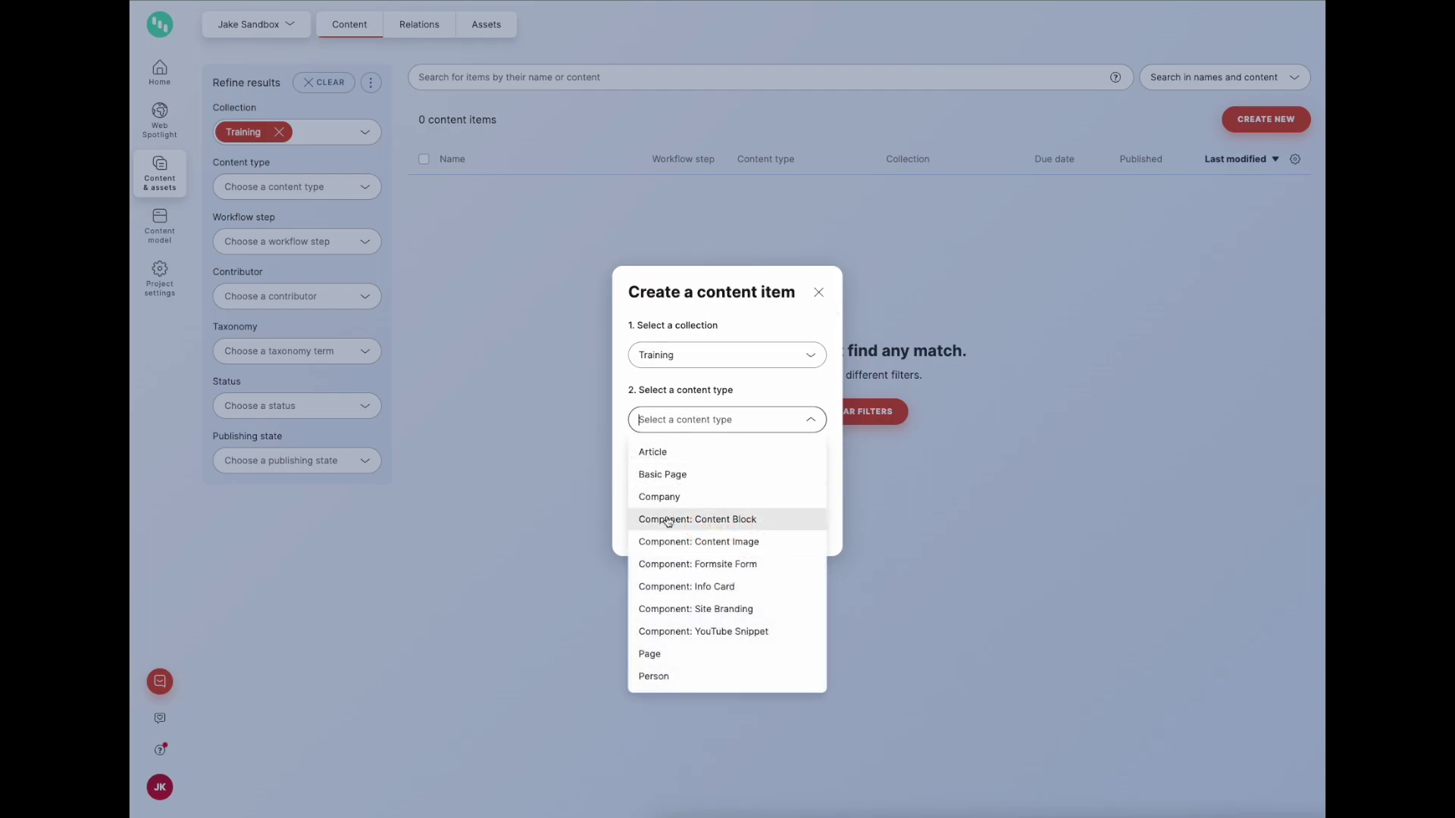
click(658, 497)
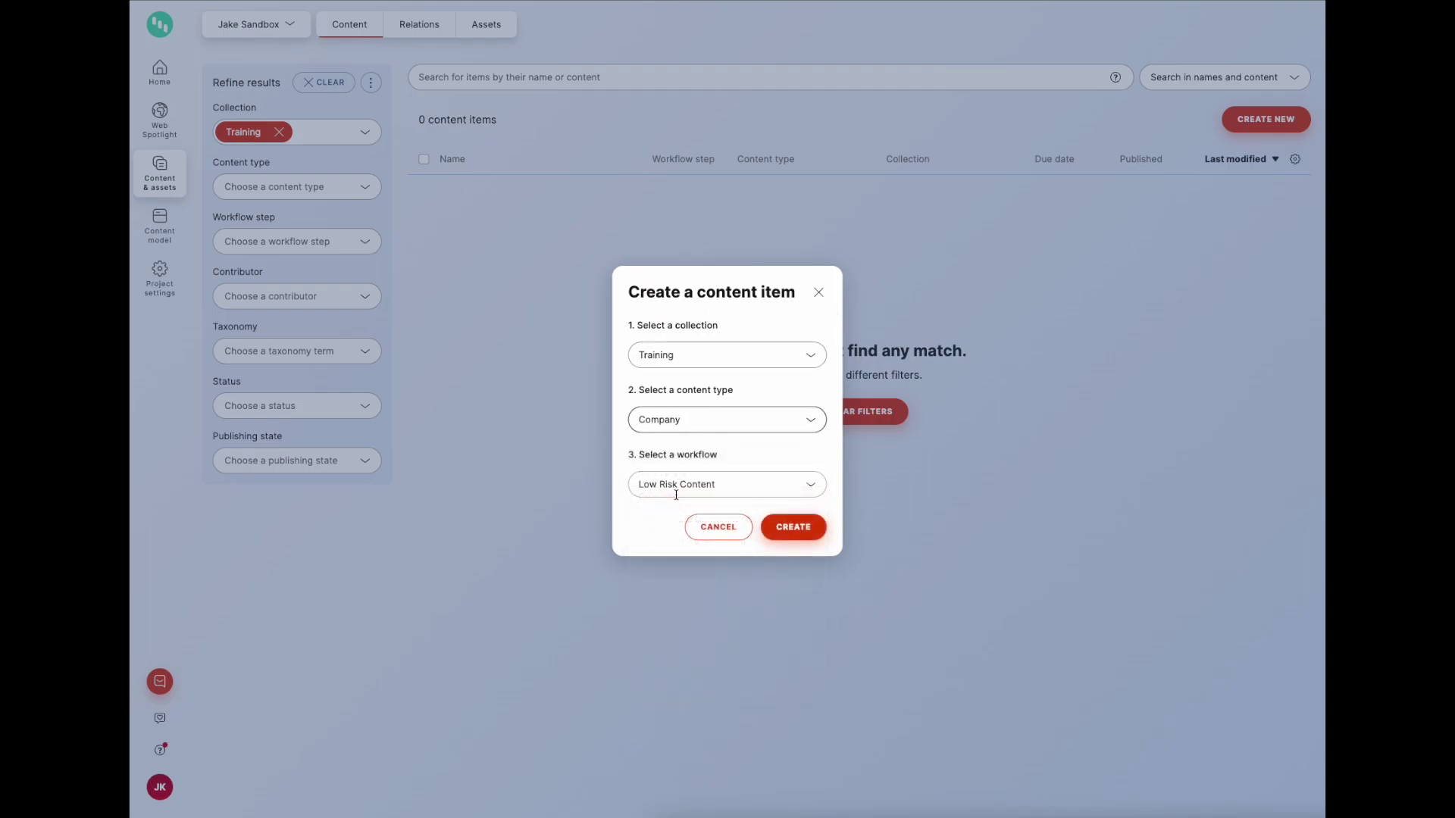
click(676, 491)
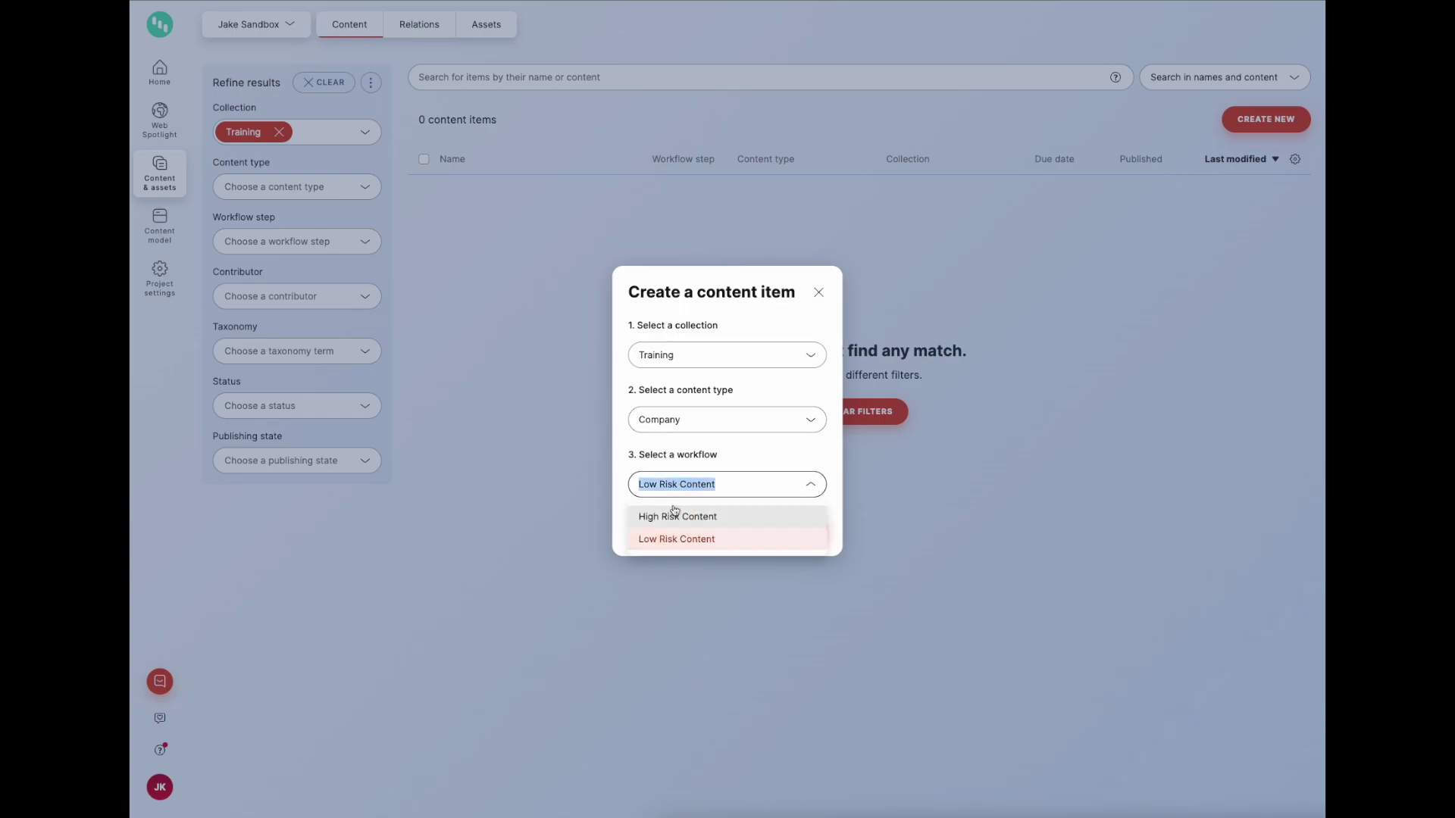
click(668, 539)
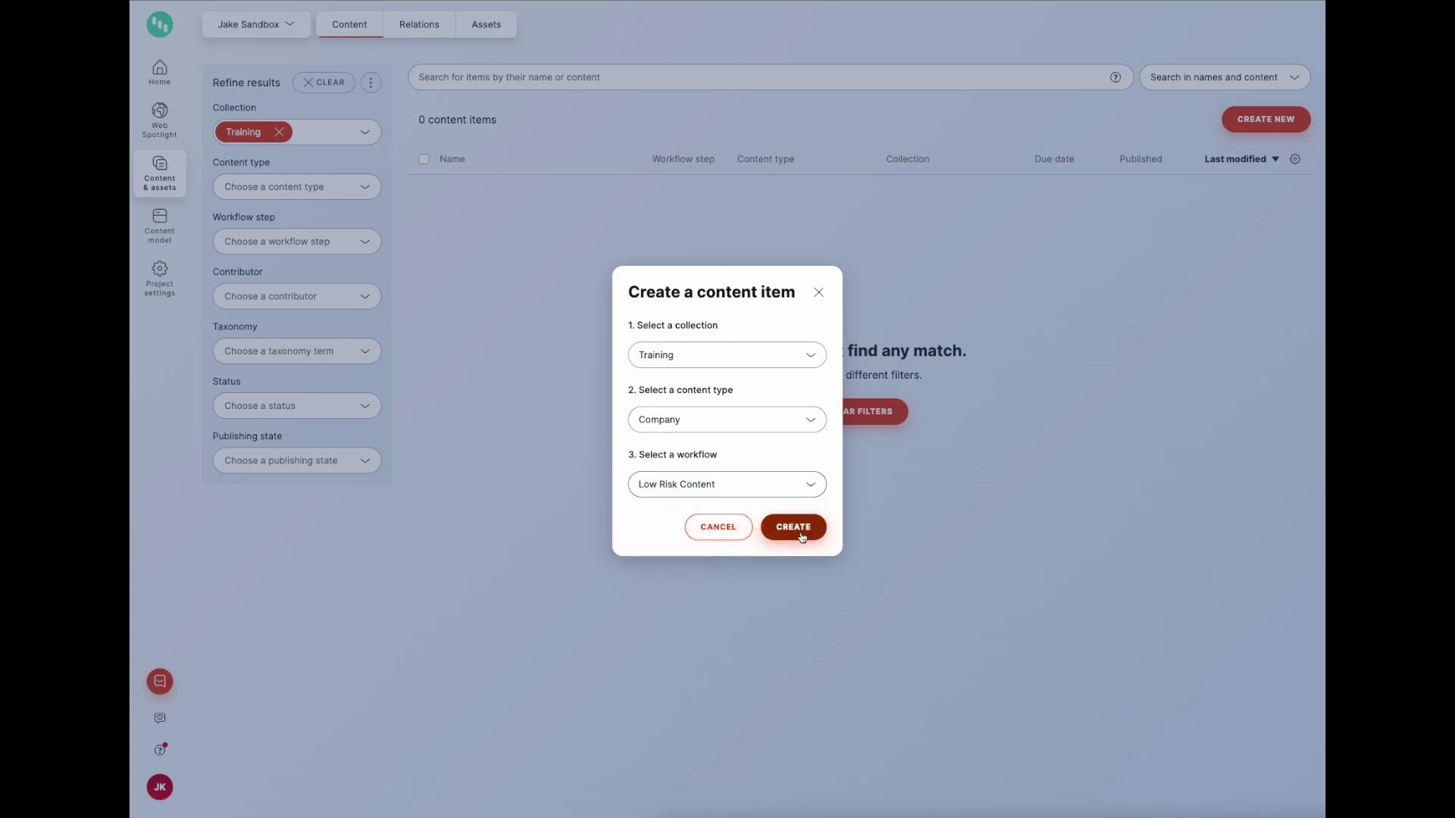
click(795, 531)
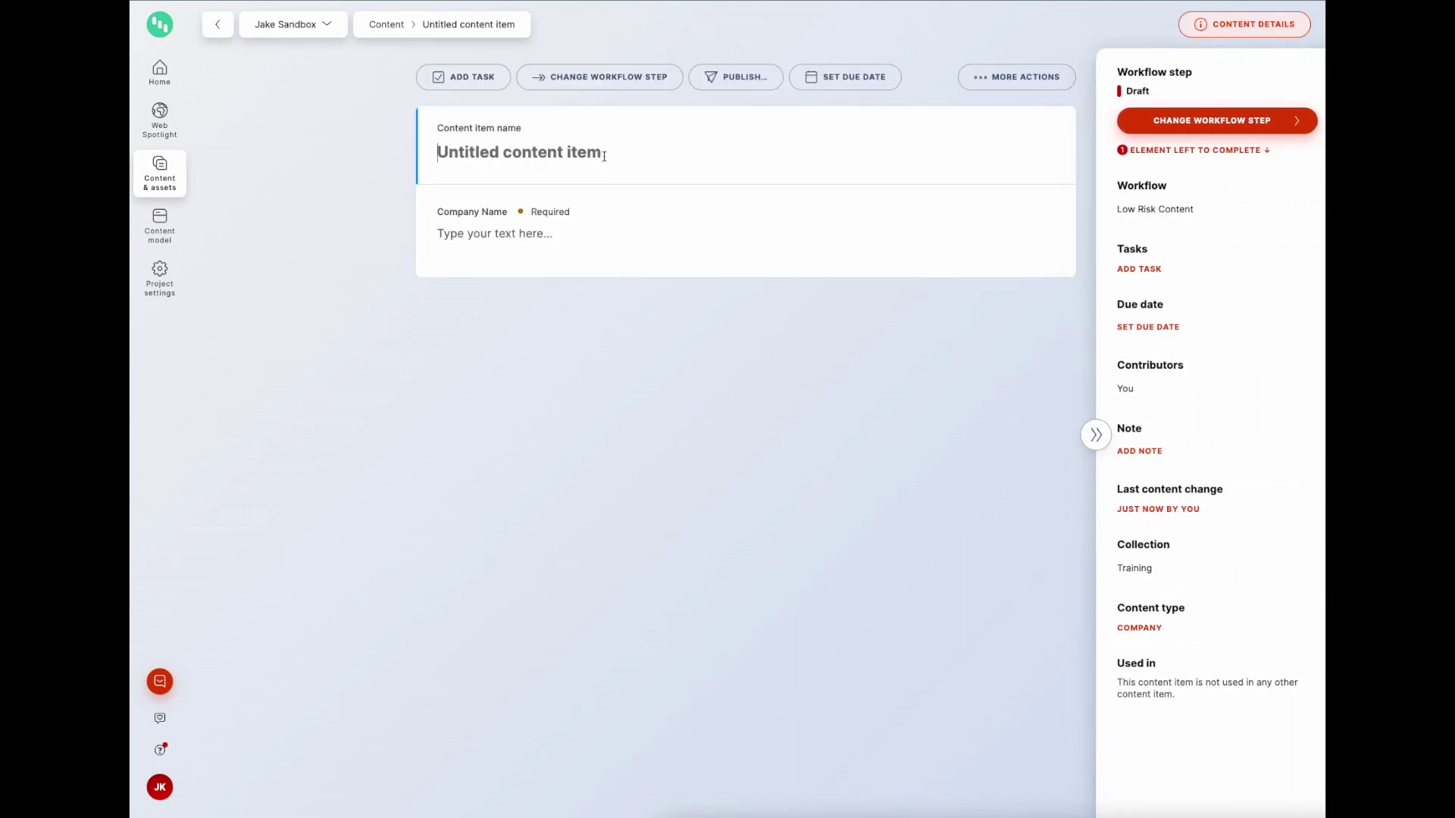
Step: Name the item Spaceley Sprockets, copy it into Company Name, and return to the list
text(Spaceley Sprockets)
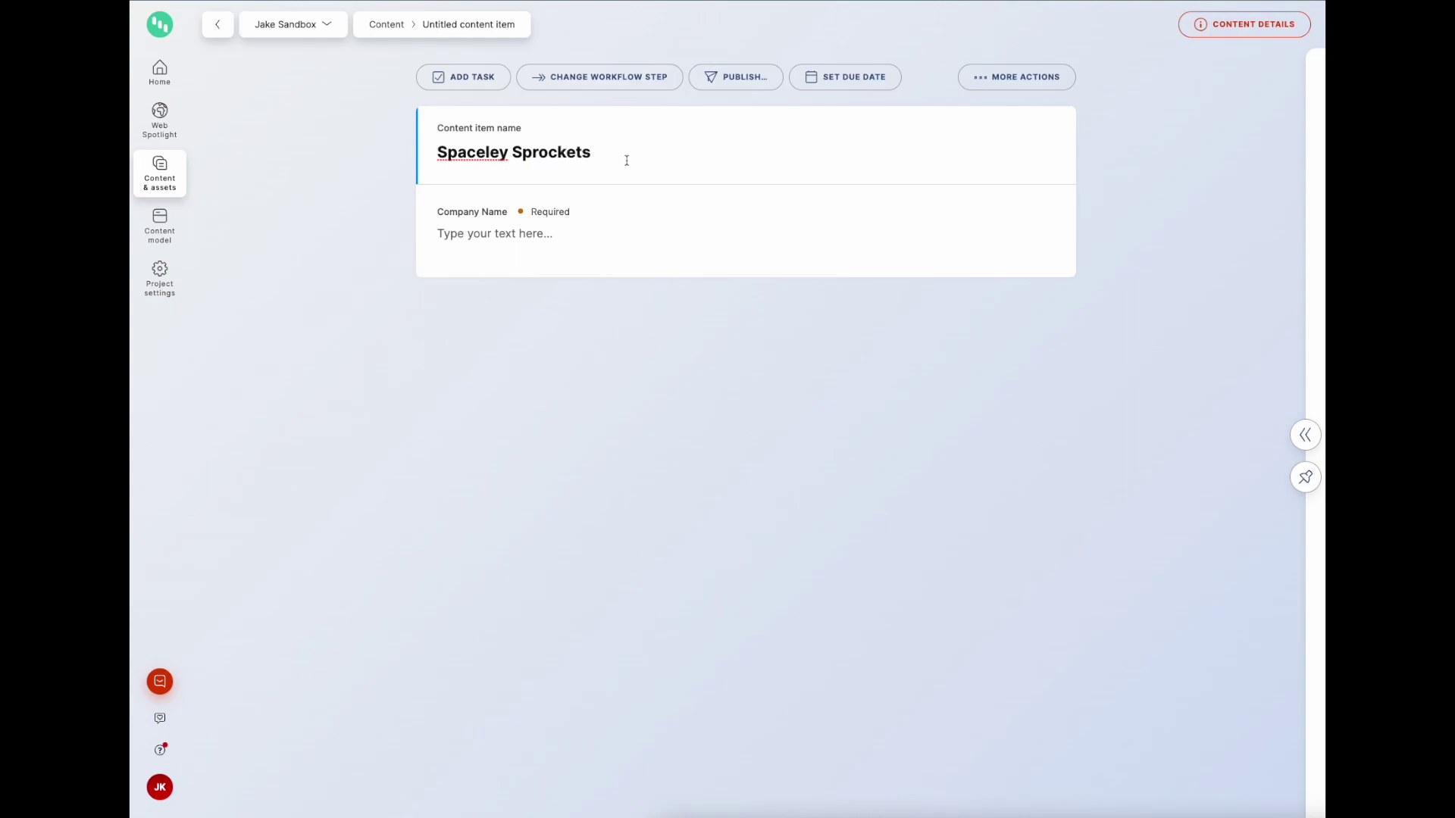
drag(613, 153, 417, 147)
key(ctrl+c)
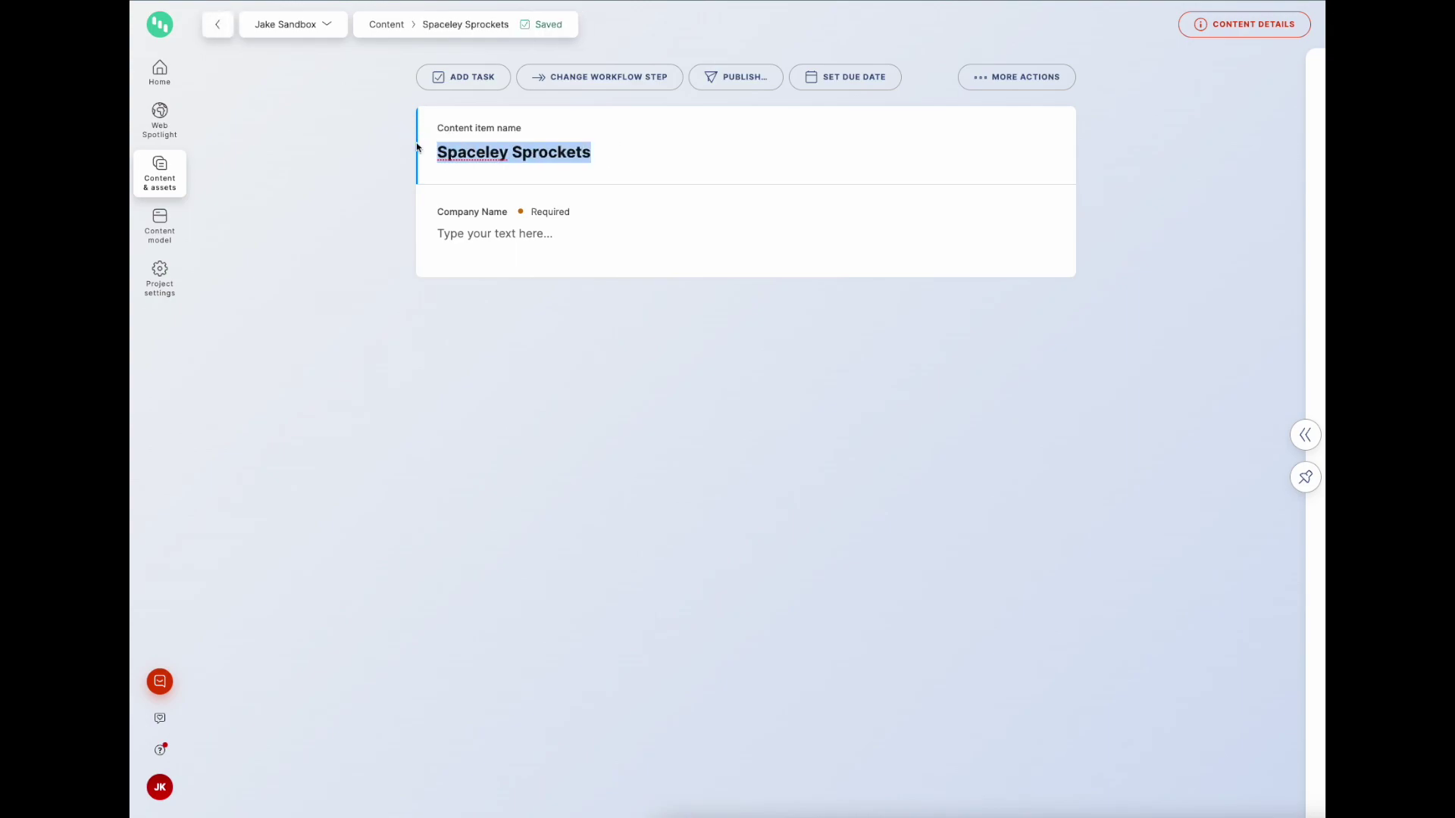
click(465, 235)
key(ctrl+v)
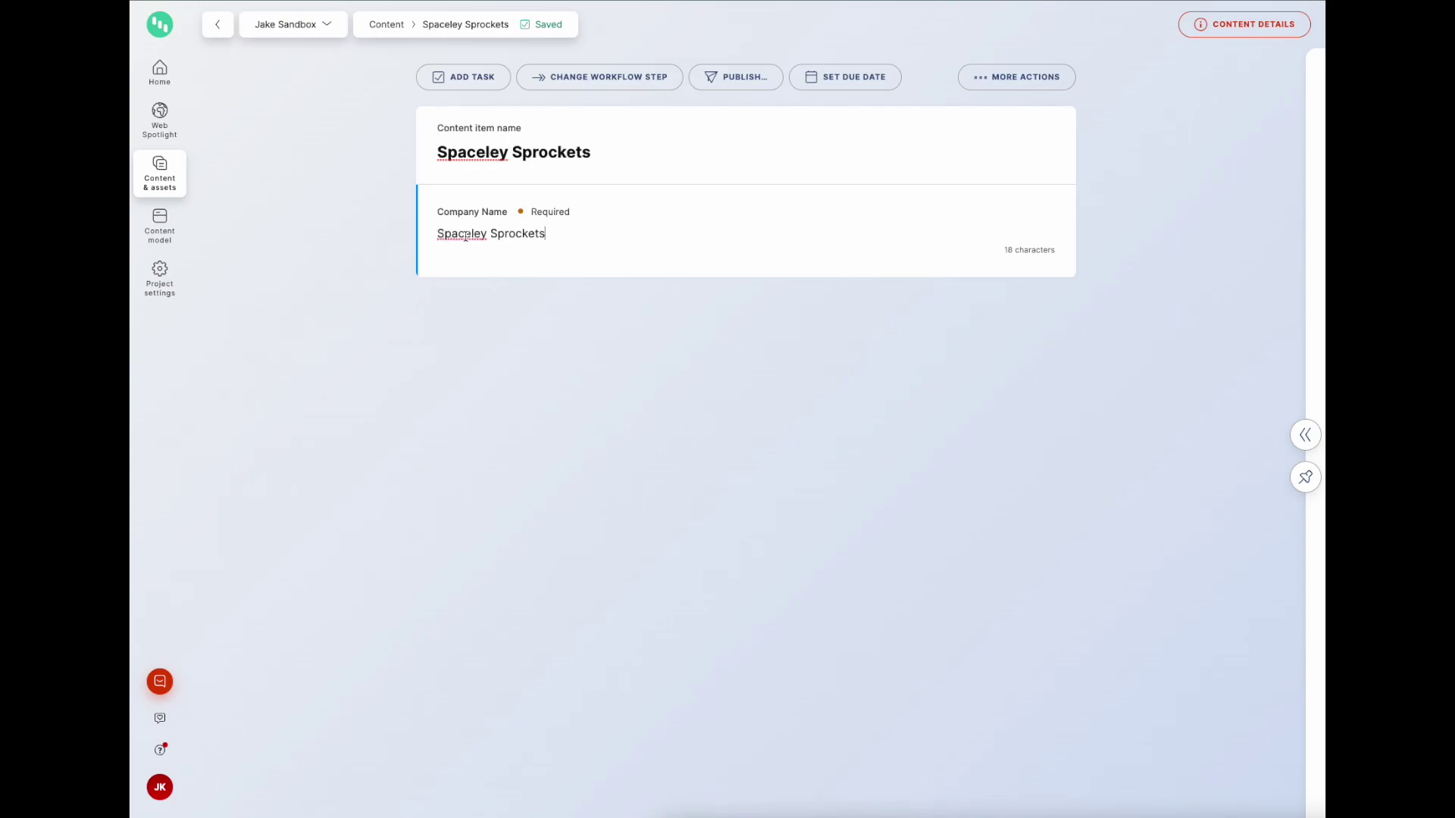
click(159, 182)
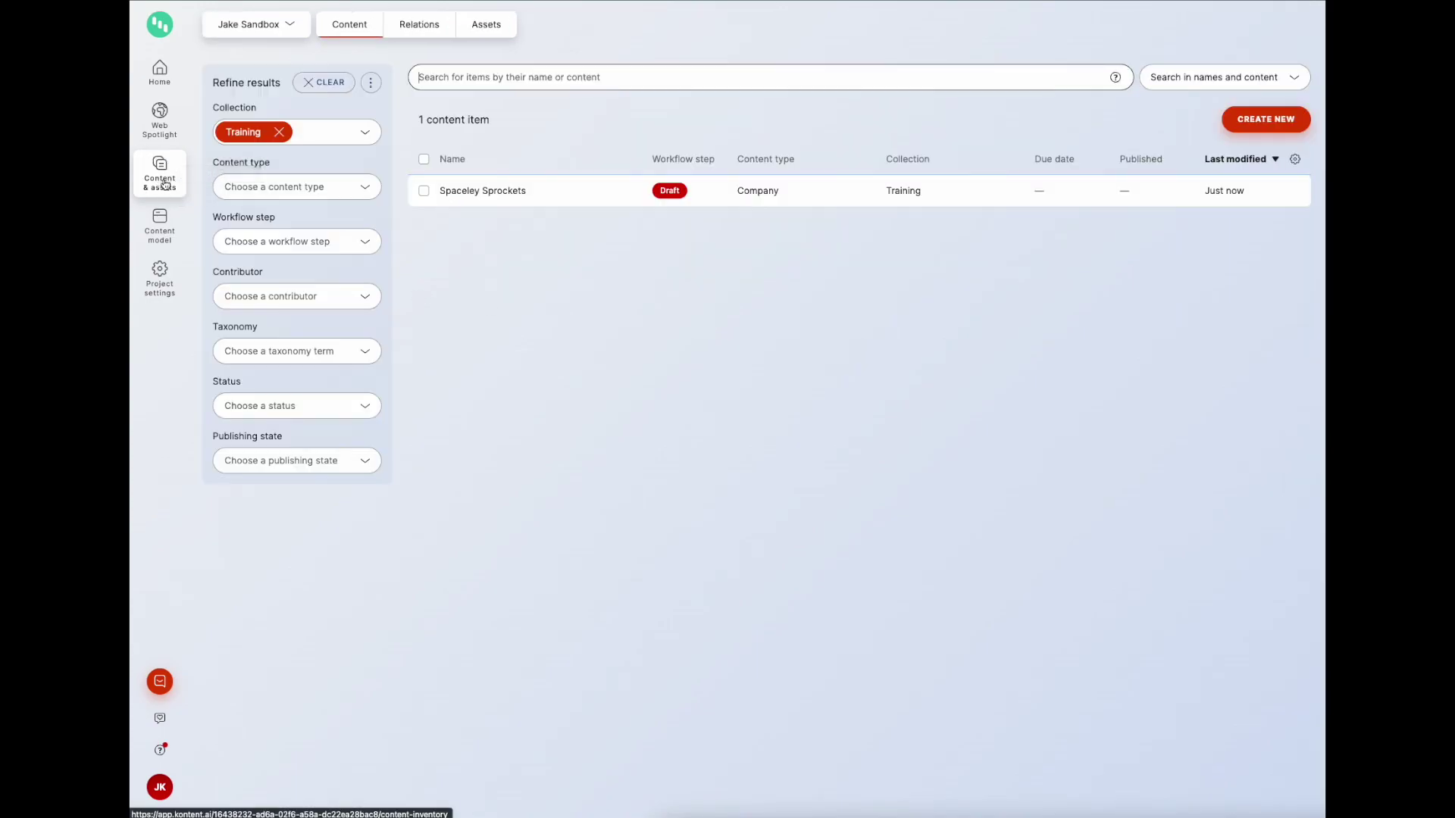
Step: Create a Person item in Training, filtering types by 'per', with Low Risk Content workflow
click(1262, 125)
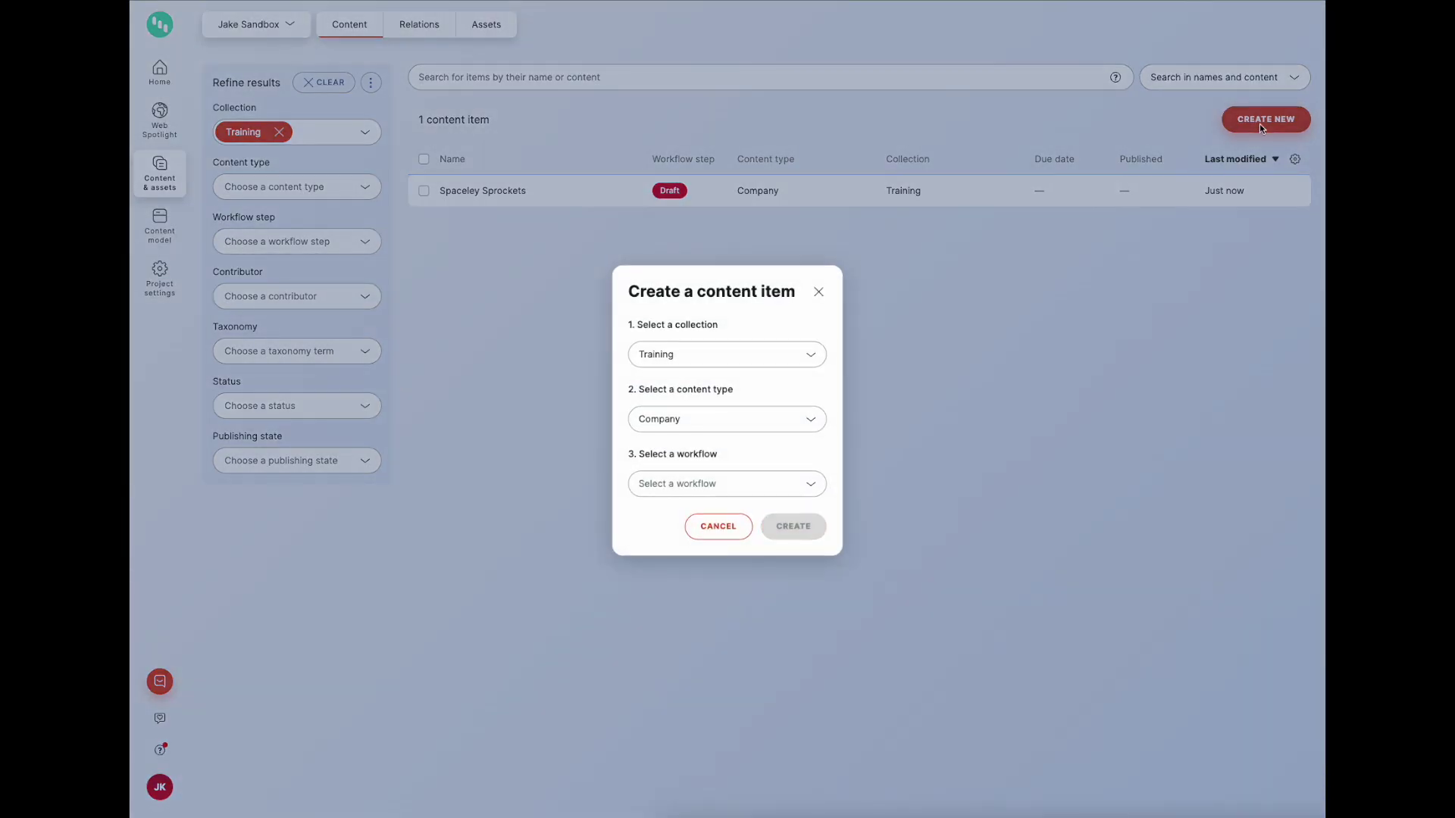
click(688, 420)
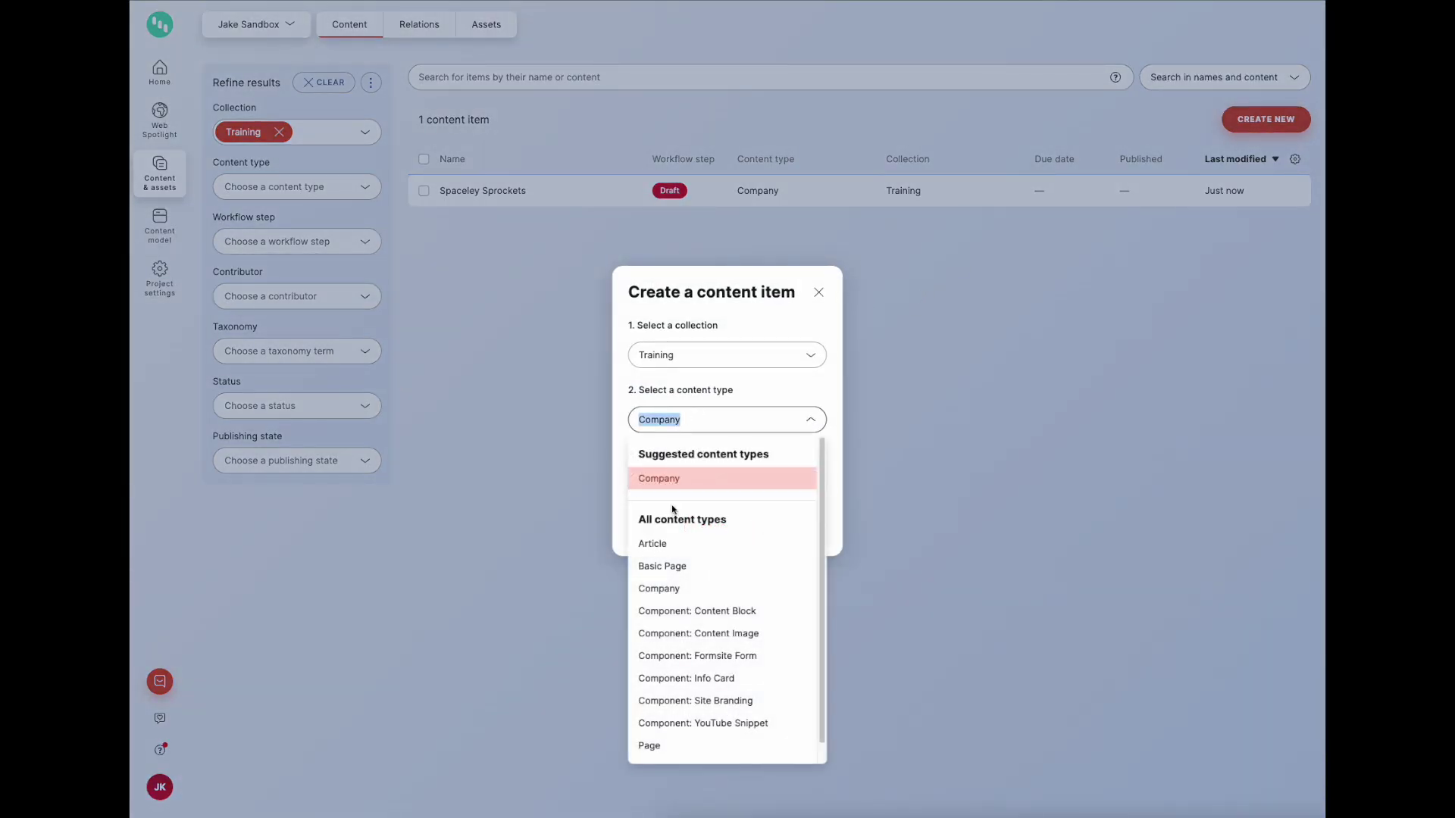
text(per)
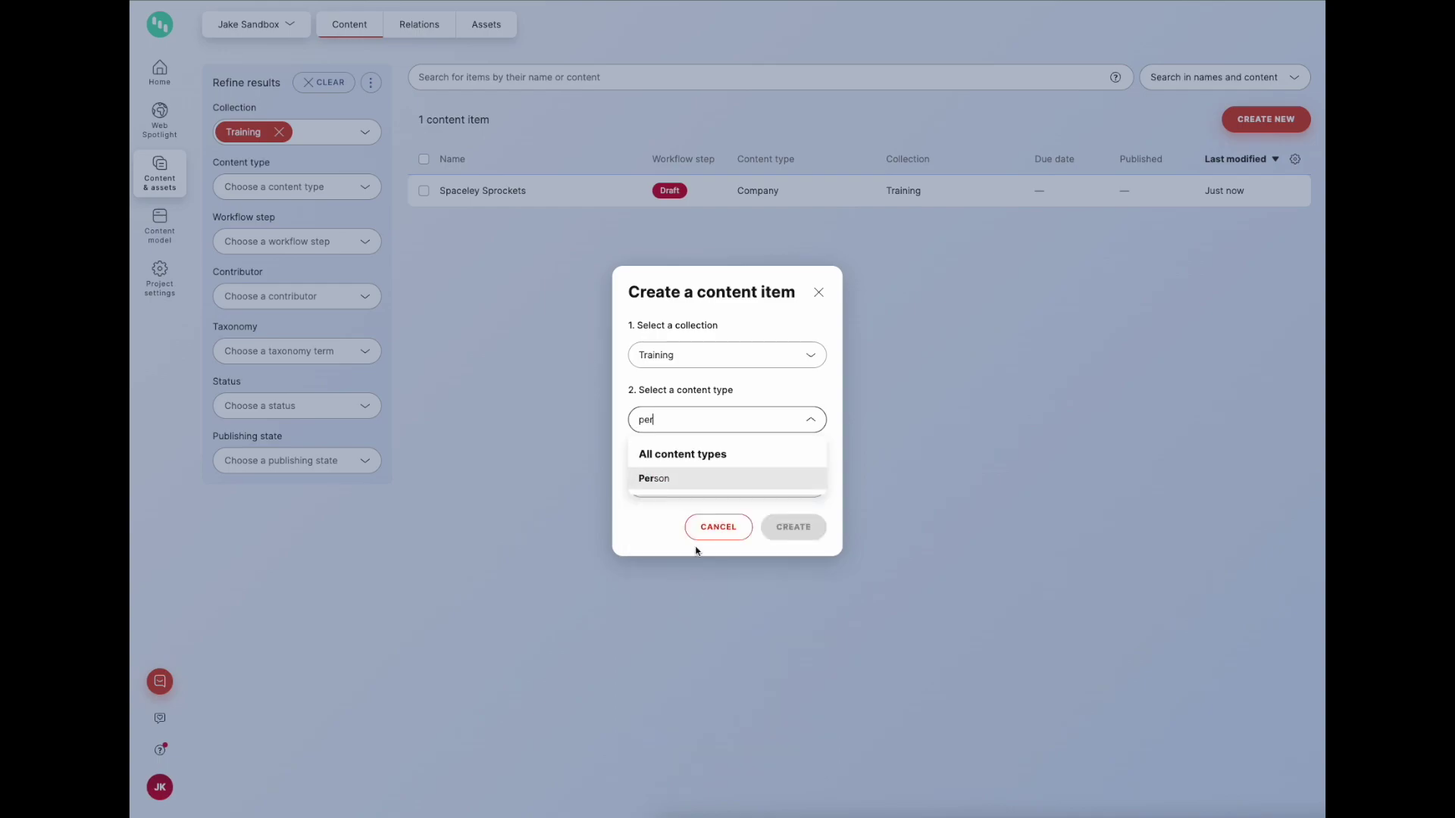
click(692, 481)
click(693, 483)
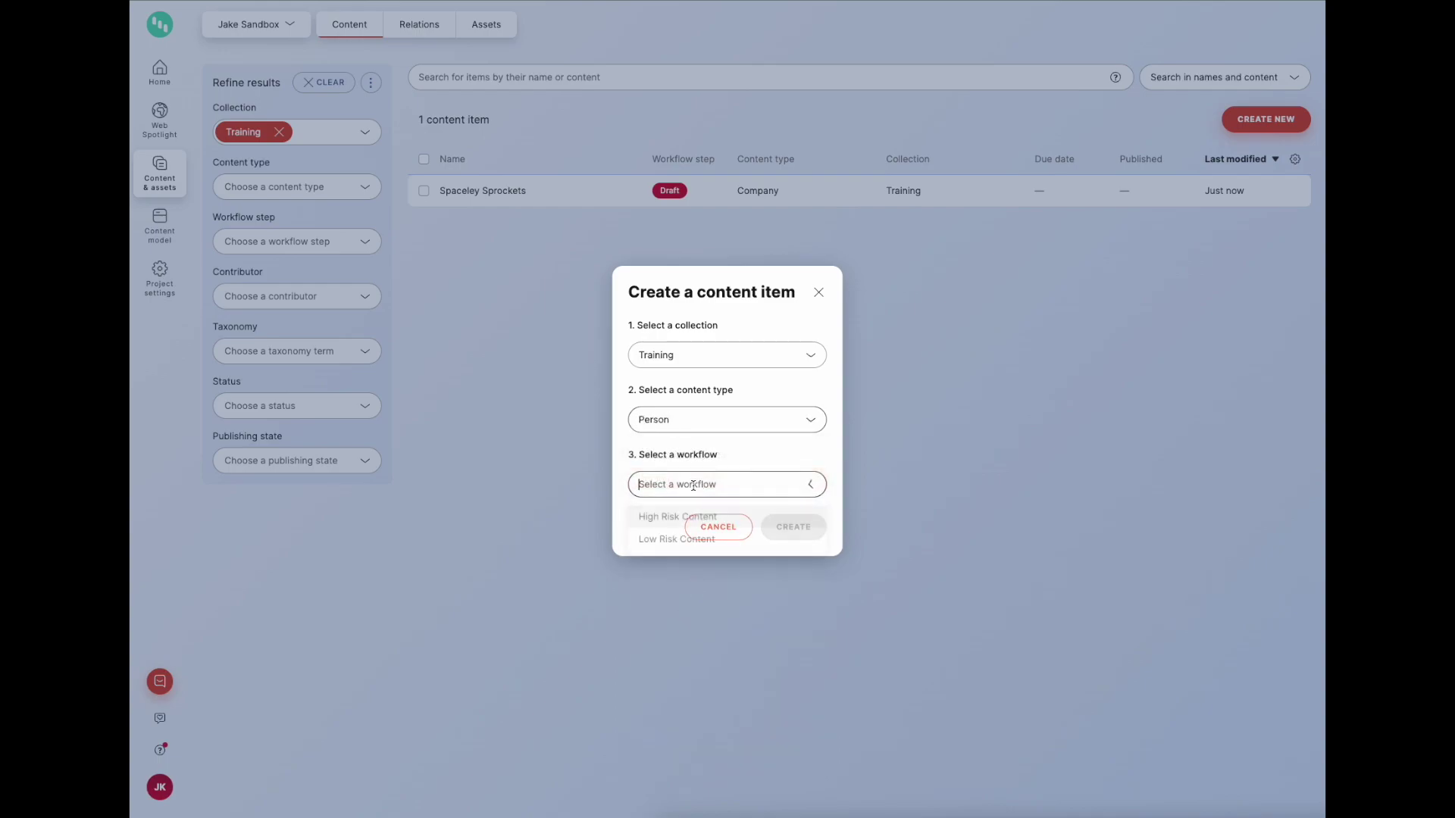
click(670, 541)
click(808, 538)
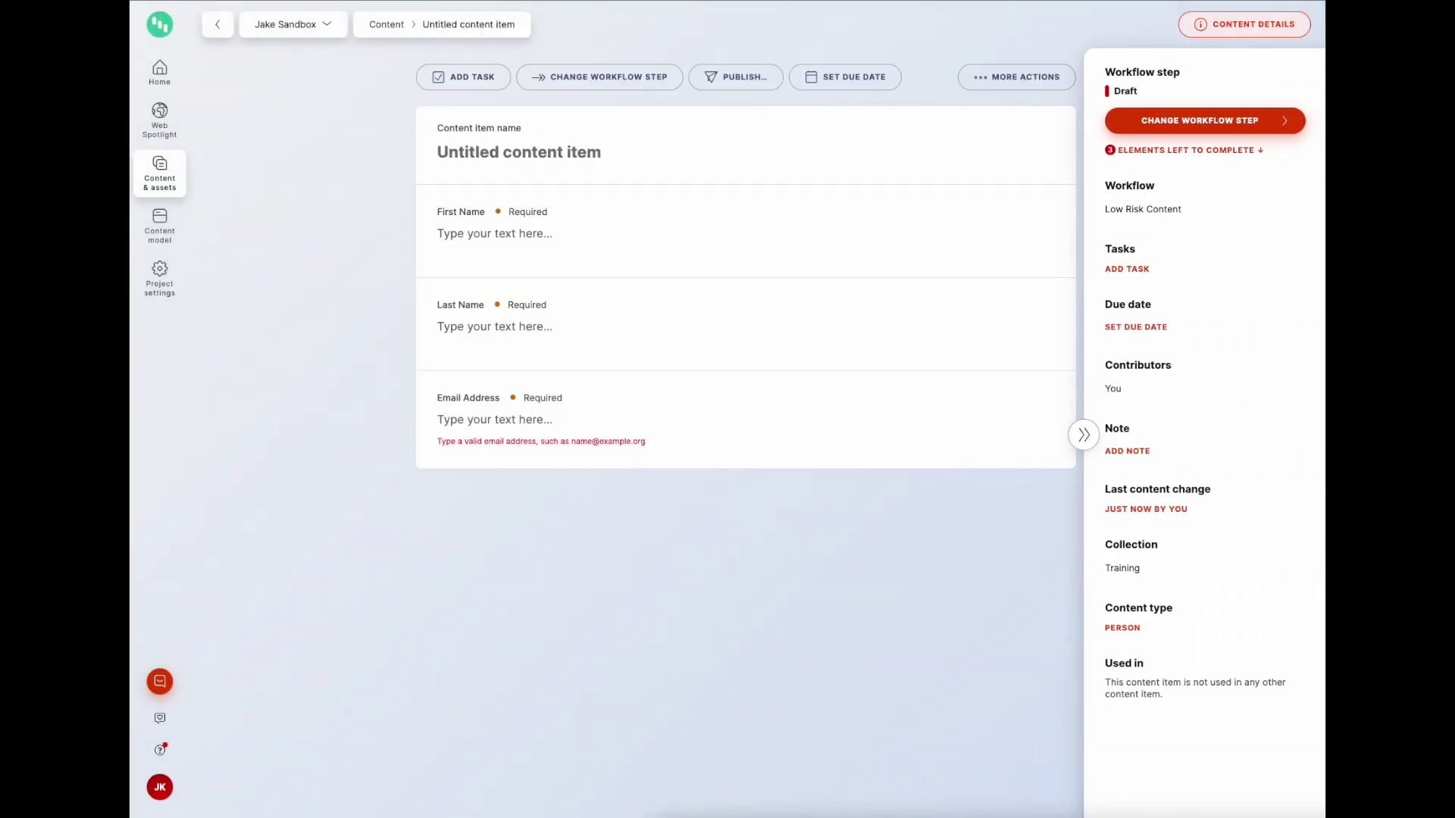
Step: Name the item with the person's full name and paste the first name into First Name
click(759, 156)
text(Cos)
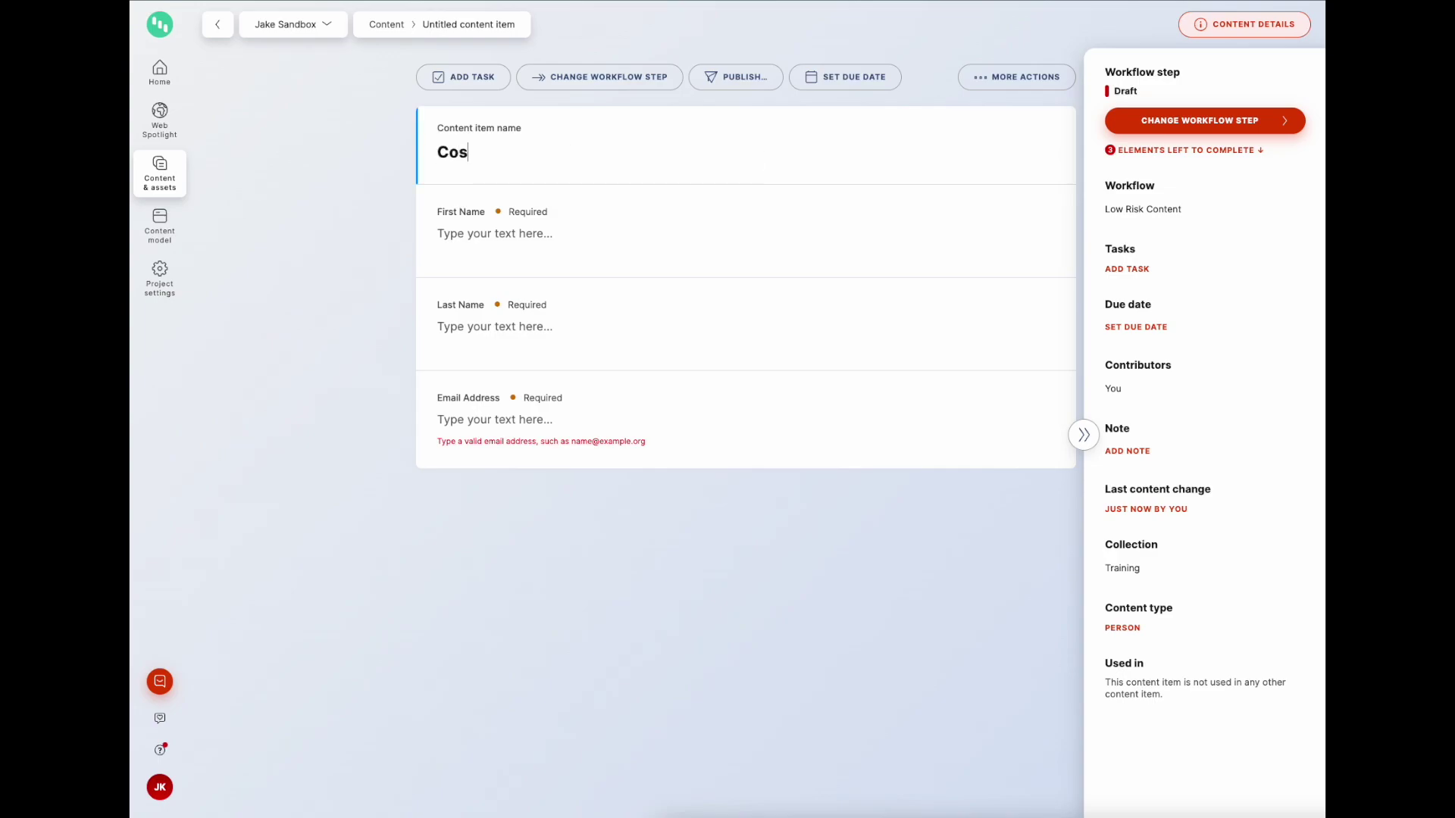
text(mo ASpaceley)
drag(493, 152, 403, 149)
key(ctrl+c)
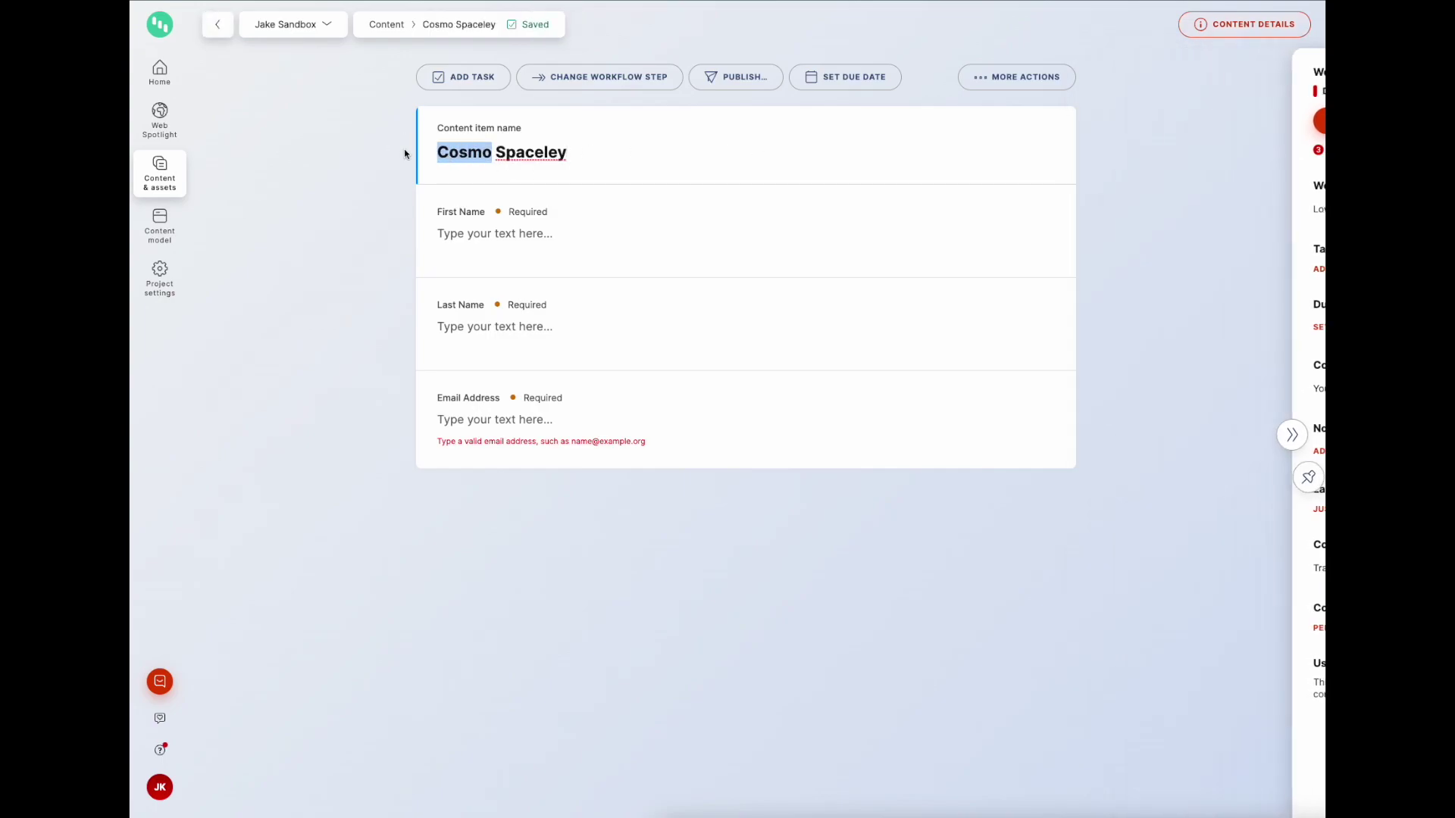
click(444, 229)
key(ctrl+v)
Step: Copy the surname into Last Name and enter the person's email address
drag(496, 153, 591, 154)
key(ctrl+c)
click(493, 325)
key(ctrl+v)
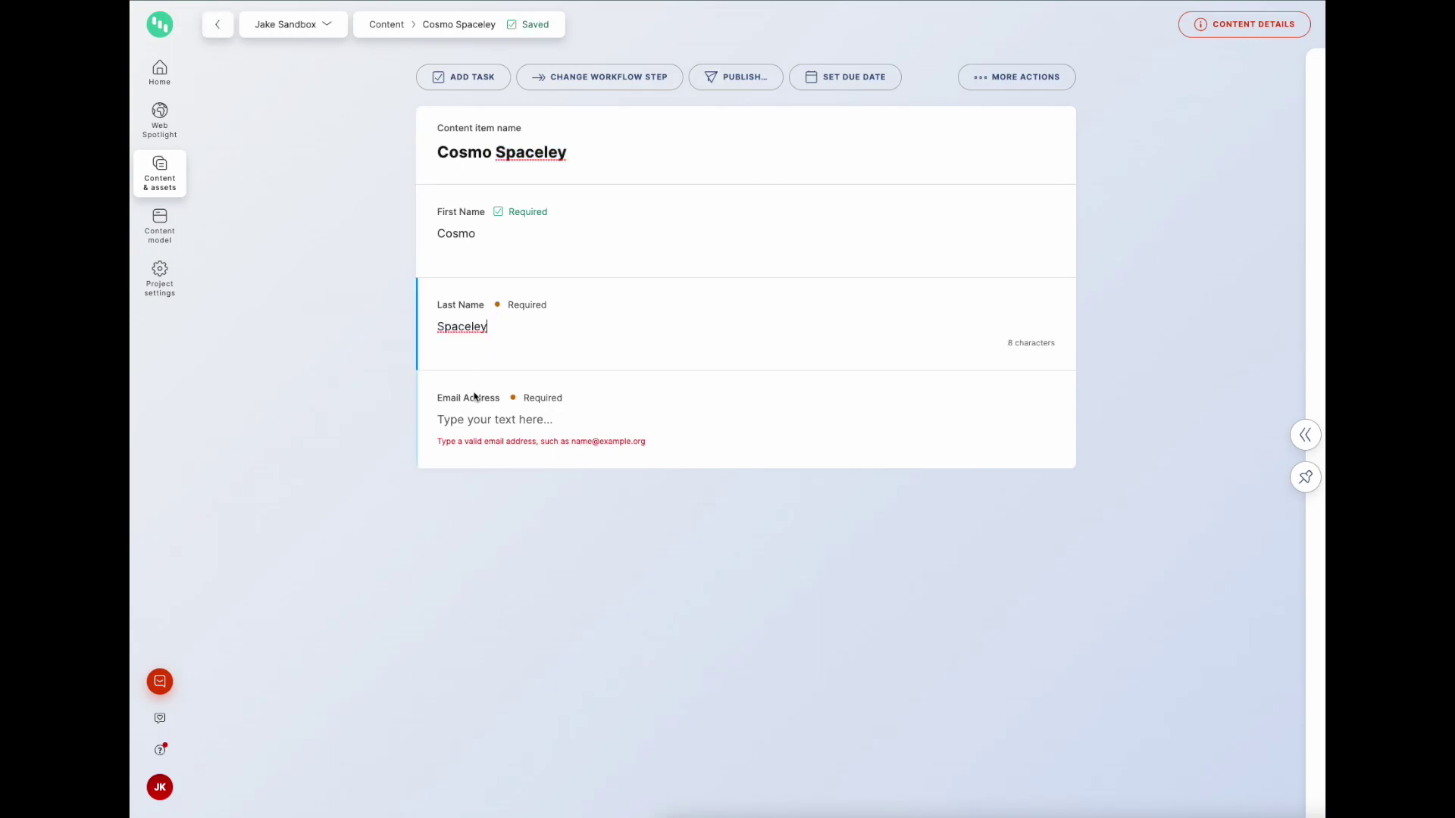
click(487, 421)
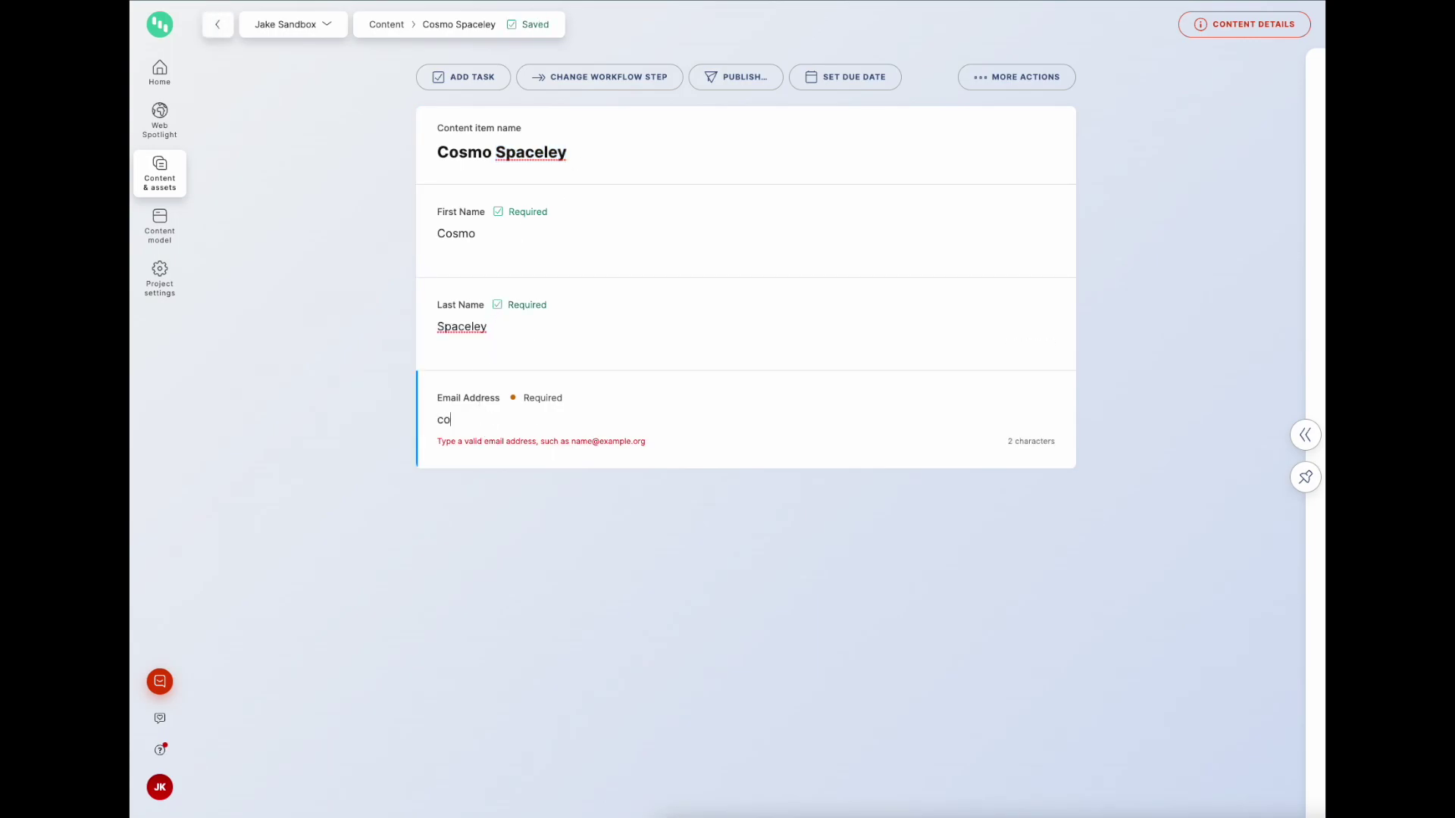
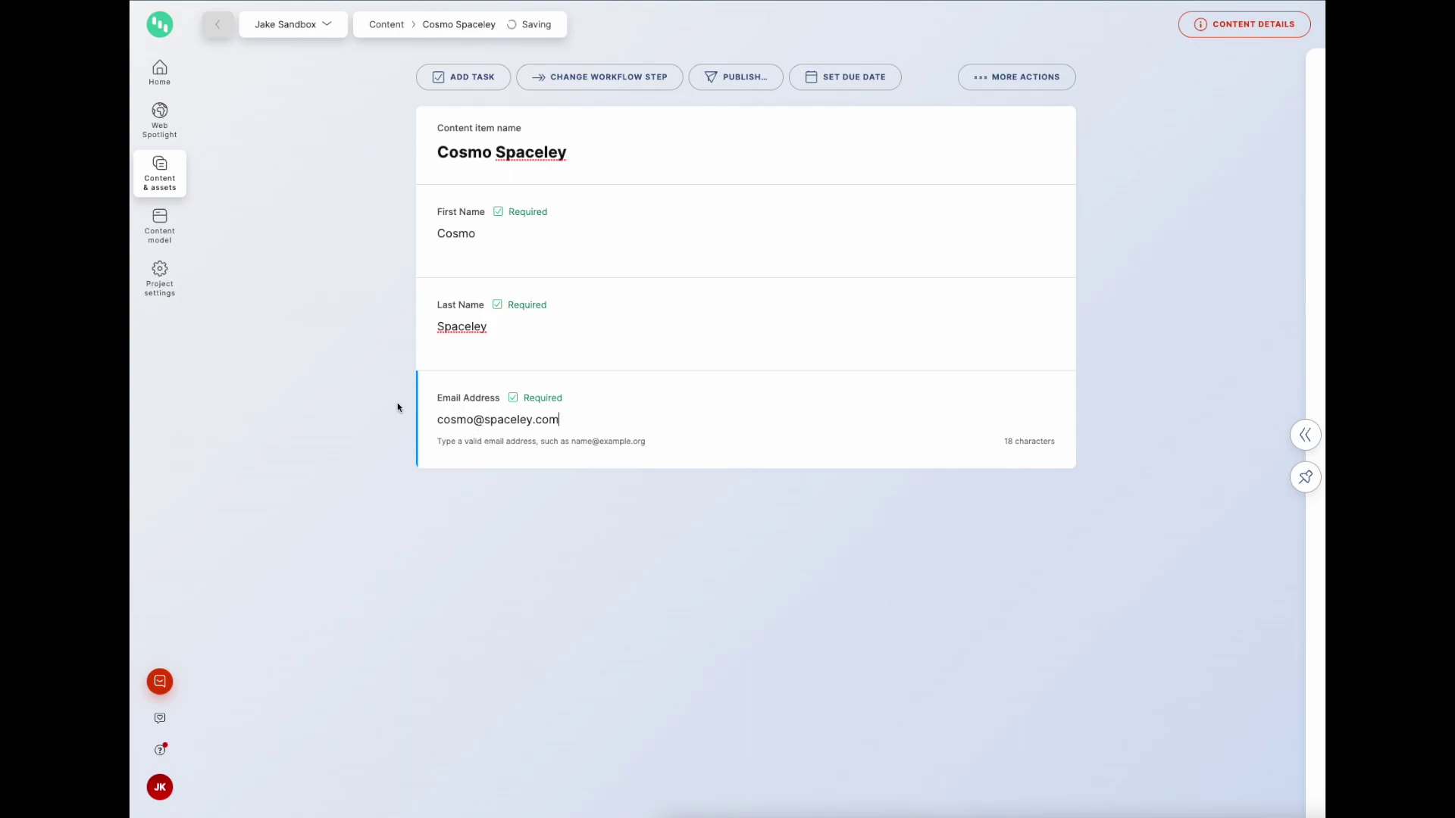
Step: Return to the content list and create another Person item in Training
click(162, 173)
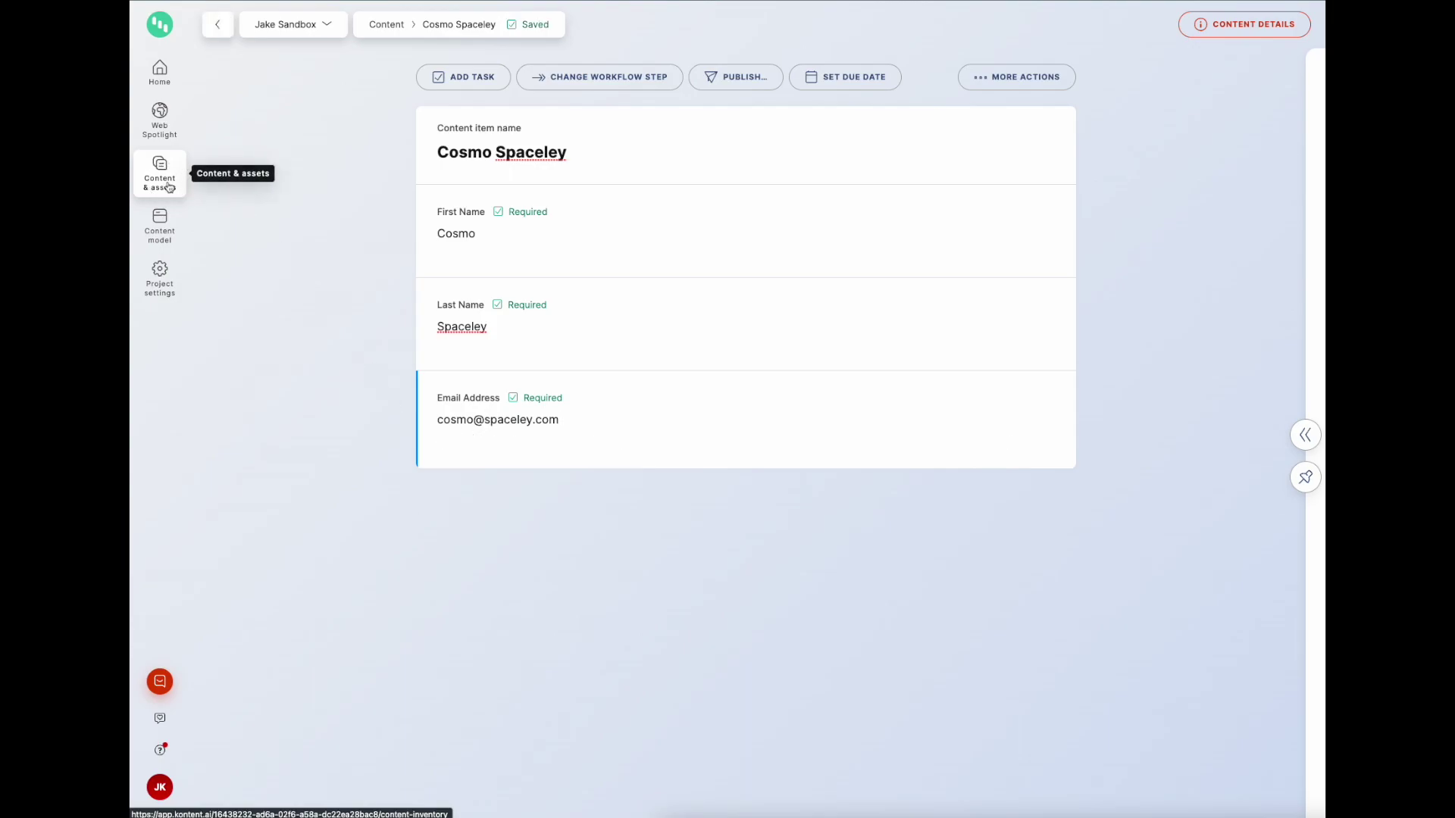
click(1264, 119)
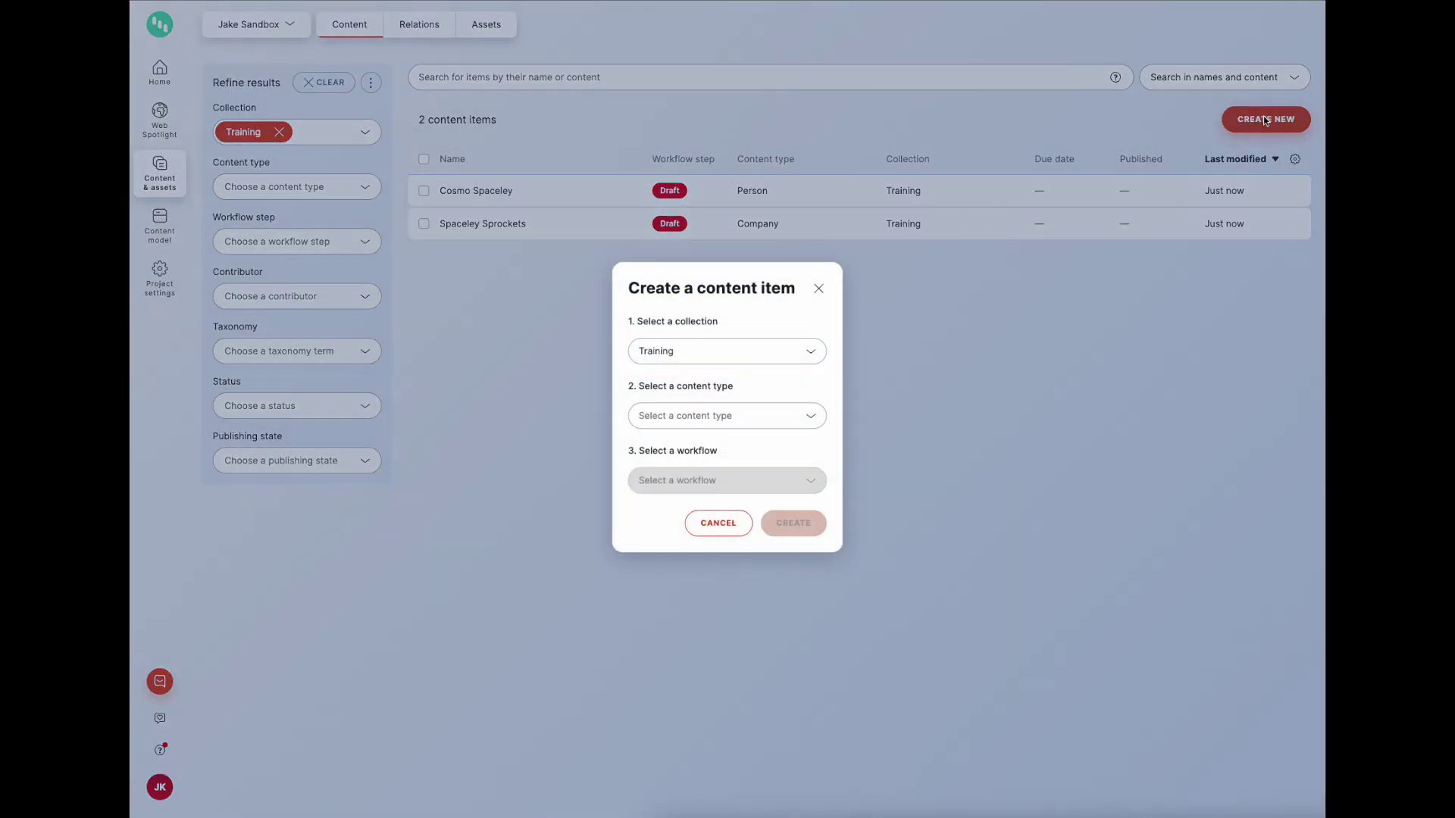
click(688, 410)
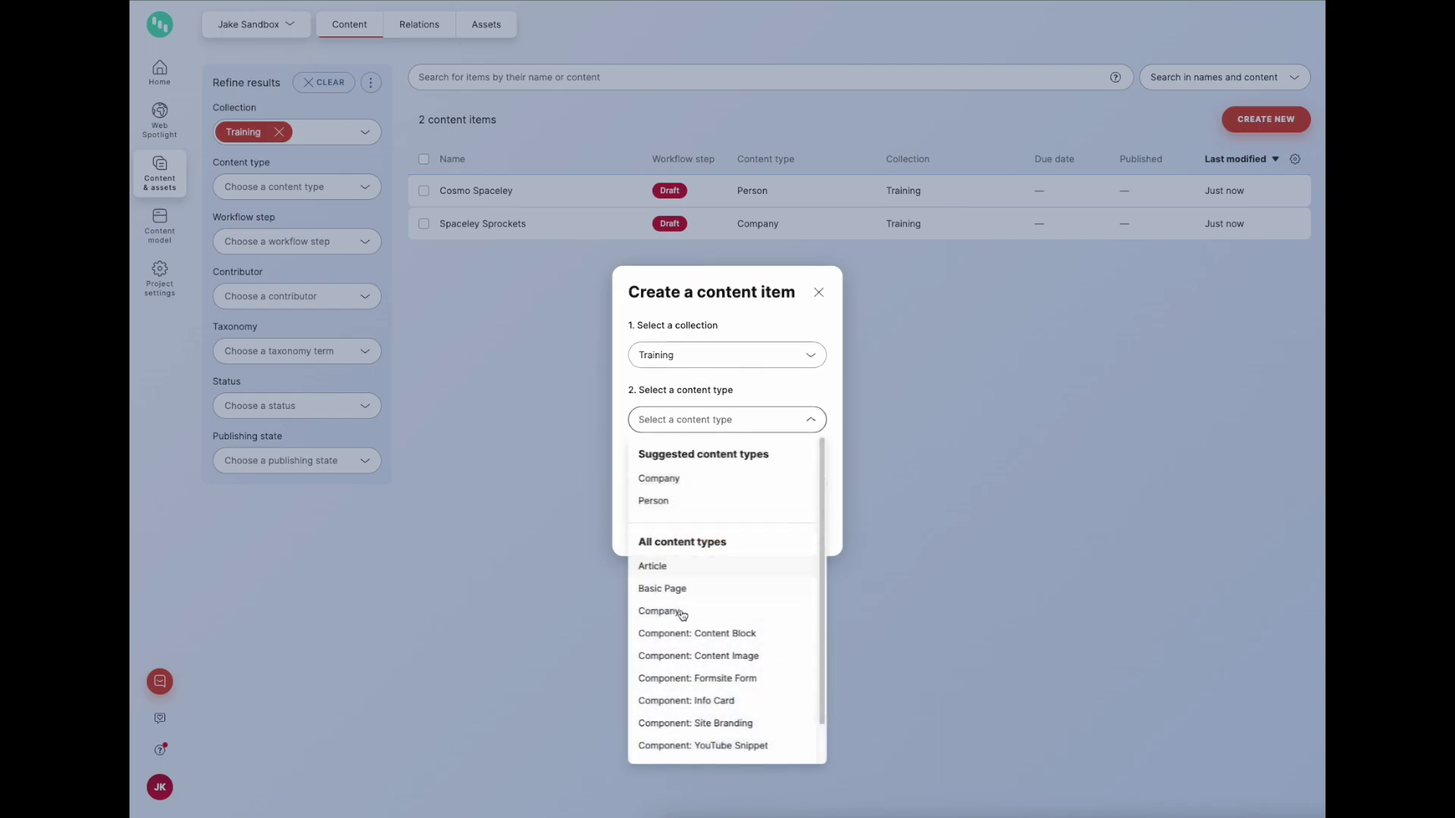
click(665, 501)
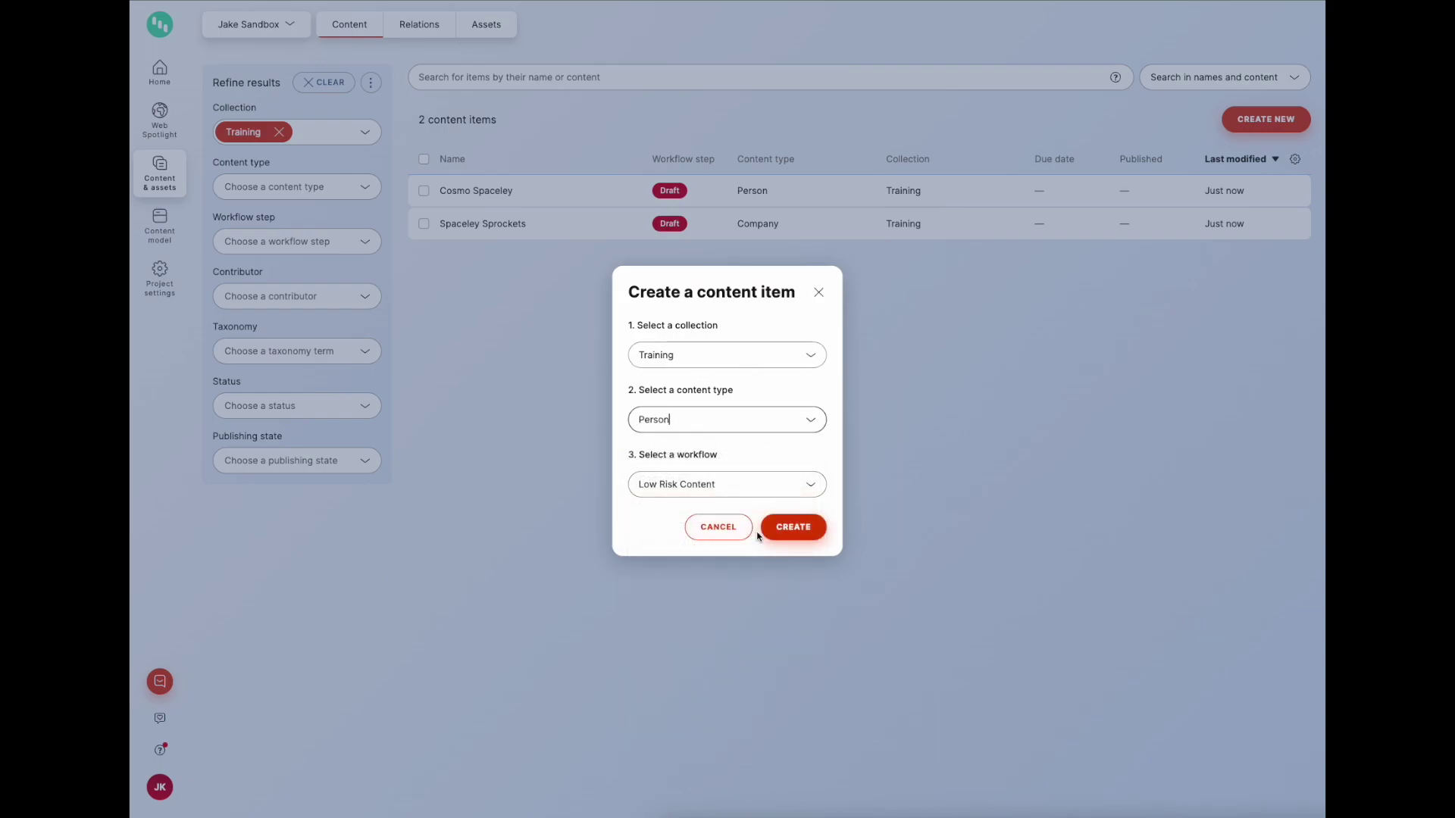
click(767, 530)
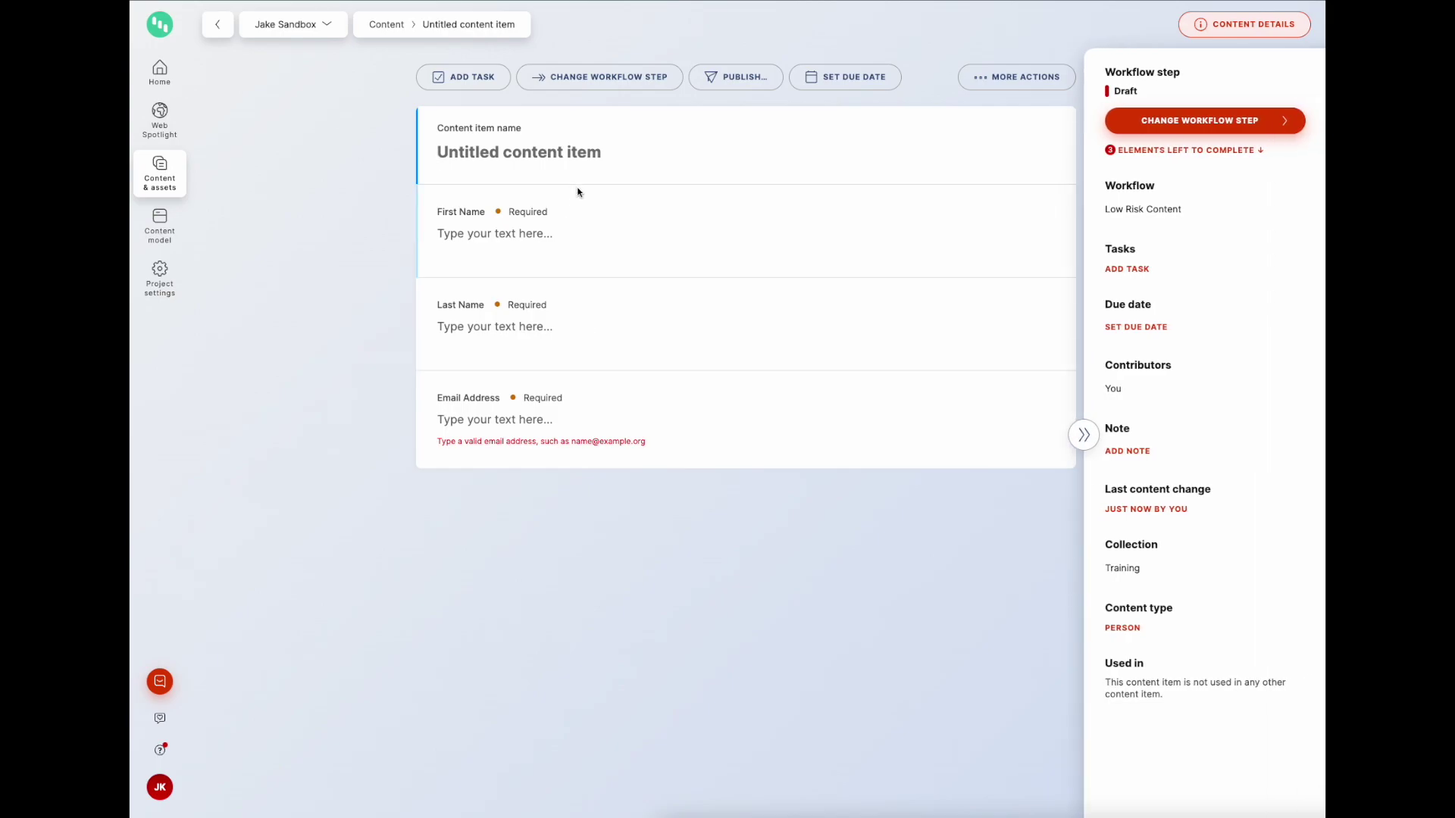
Step: Enter the second person's full name and paste the first and last names into their fields
text(George J)
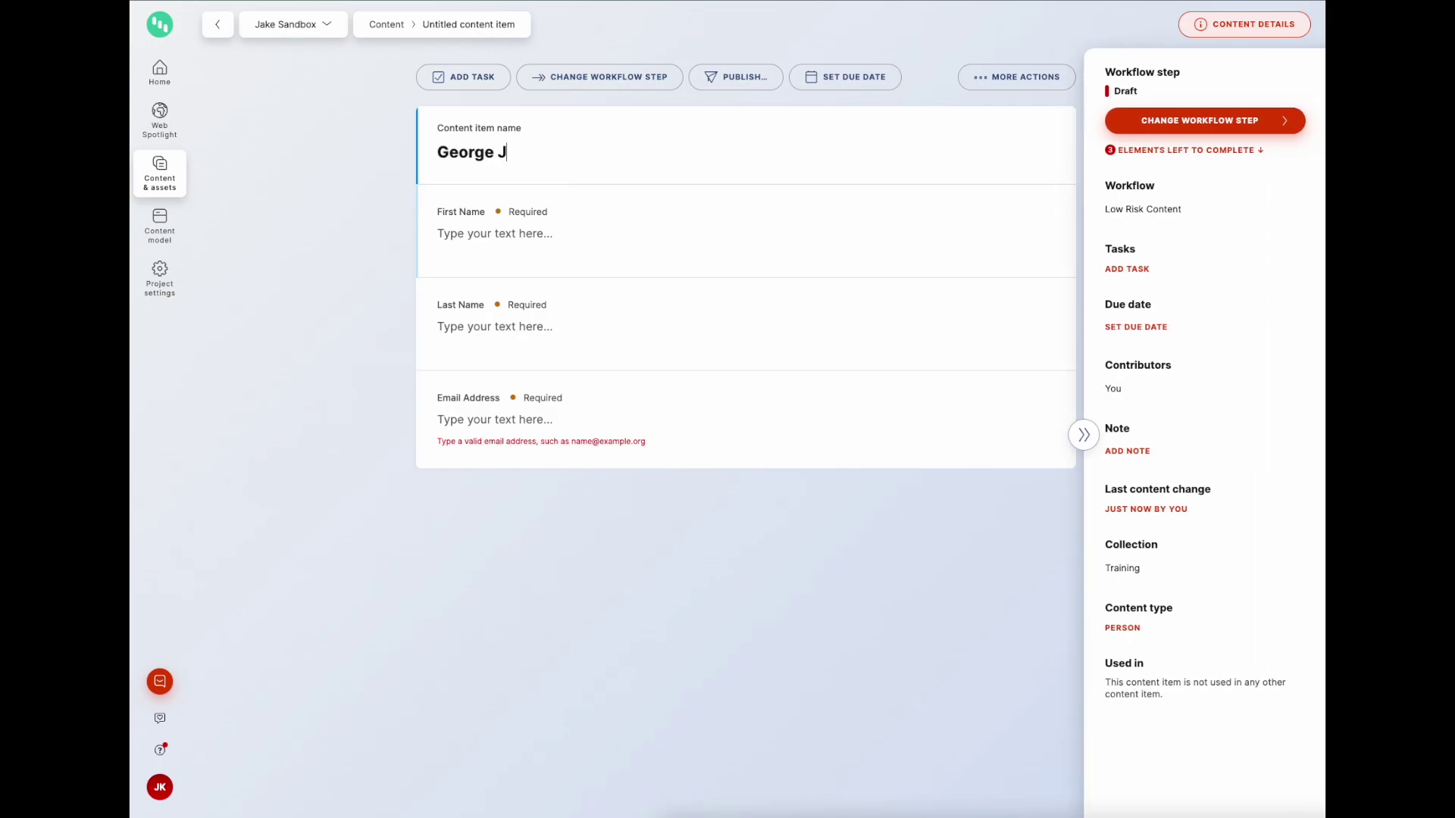
text(son)
double_click(476, 152)
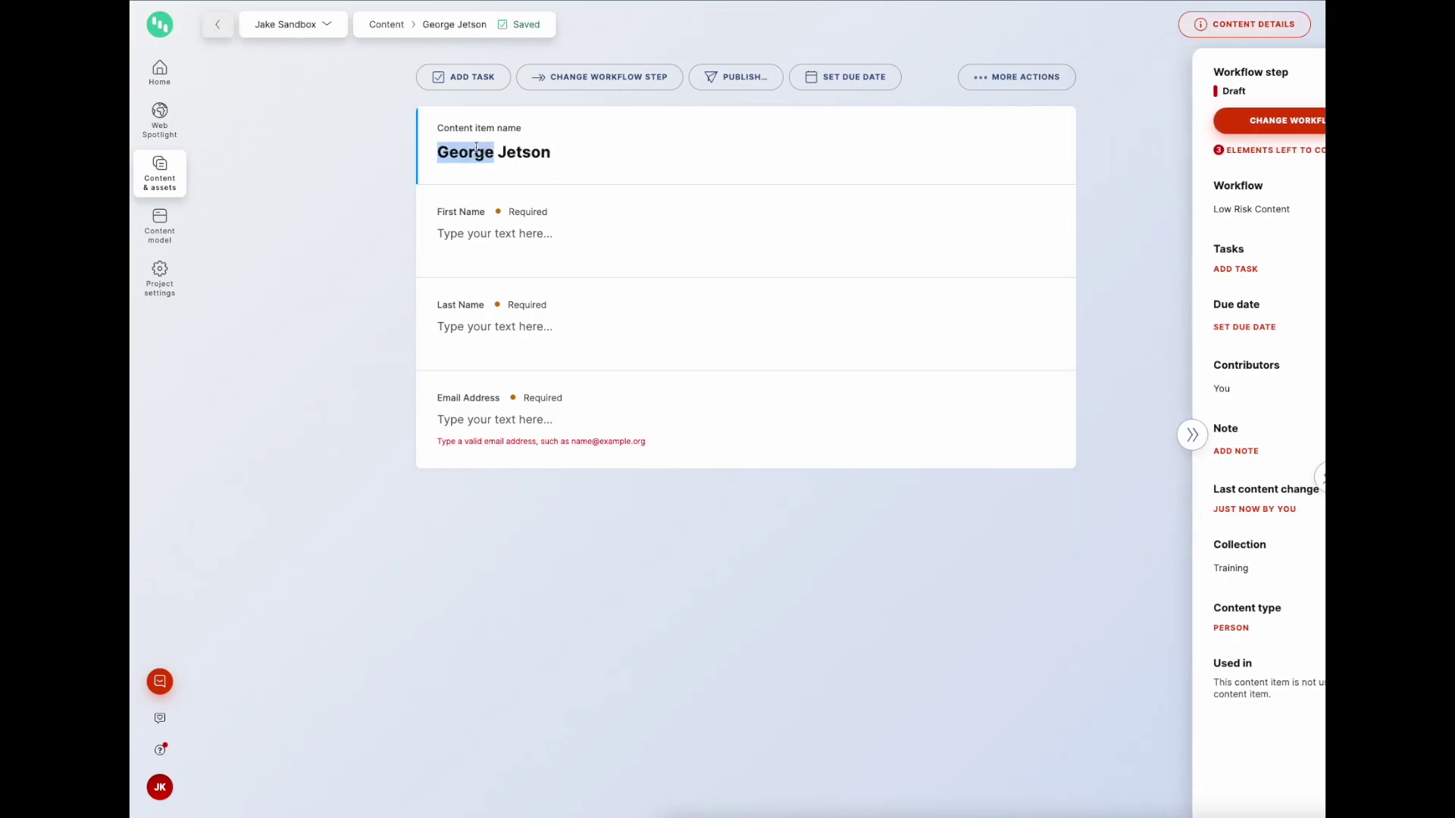
click(494, 232)
key(ctrl+v)
double_click(521, 151)
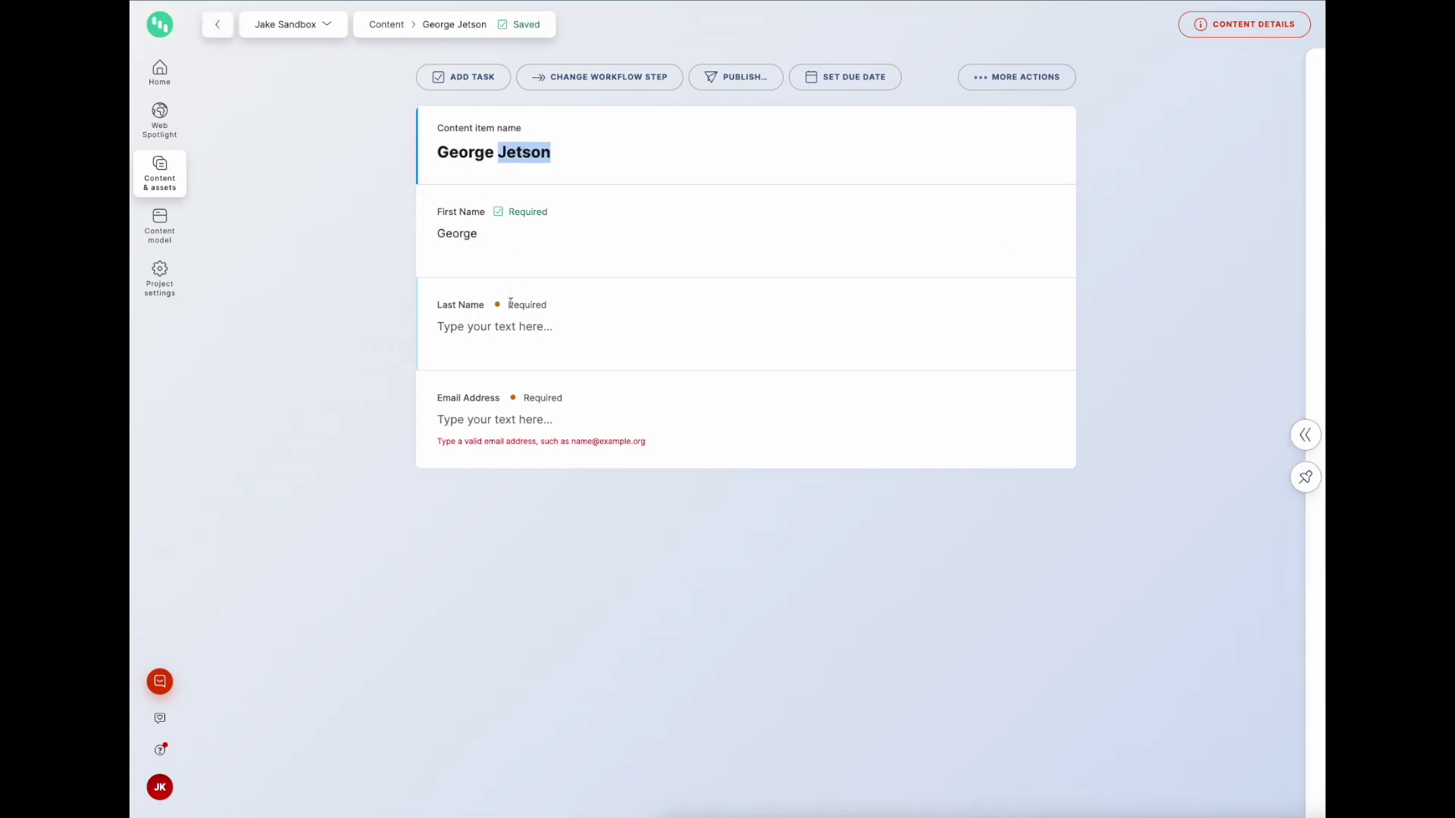
click(510, 326)
key(ctrl+v)
Step: Enter the email address, delete the stray extra 'r', and return to the content list
click(514, 419)
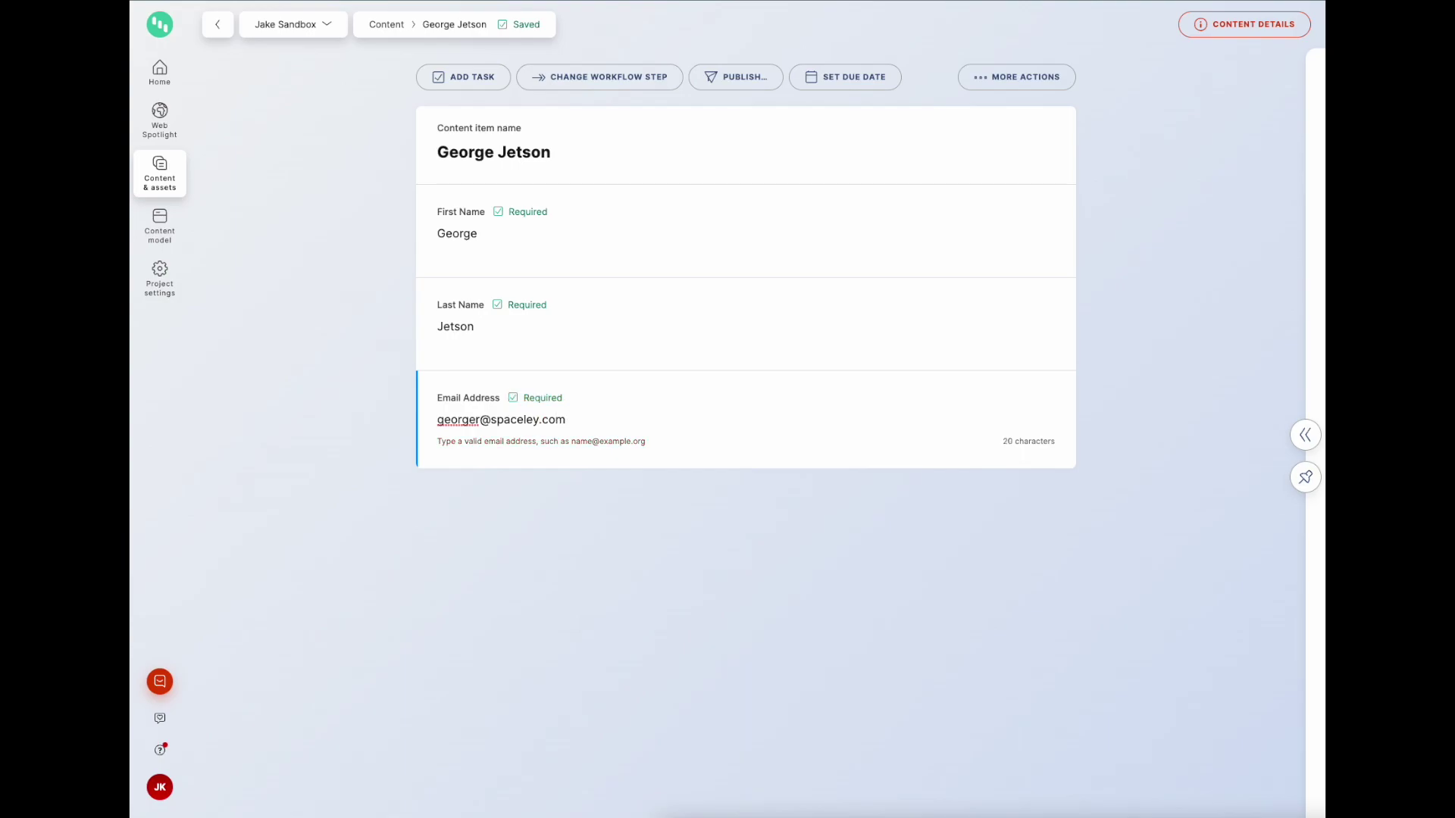
click(480, 419)
key(BackSpace)
click(173, 179)
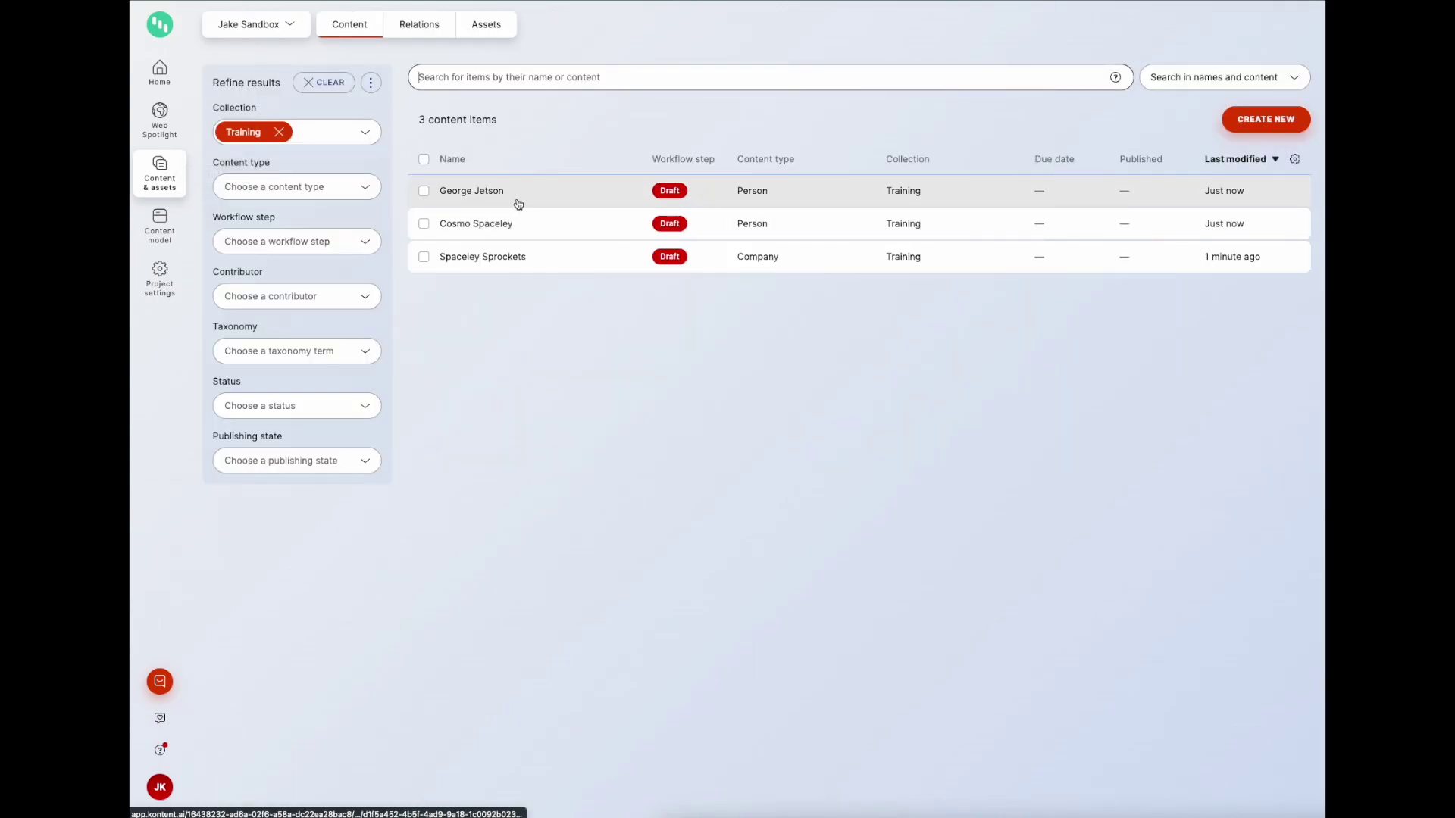
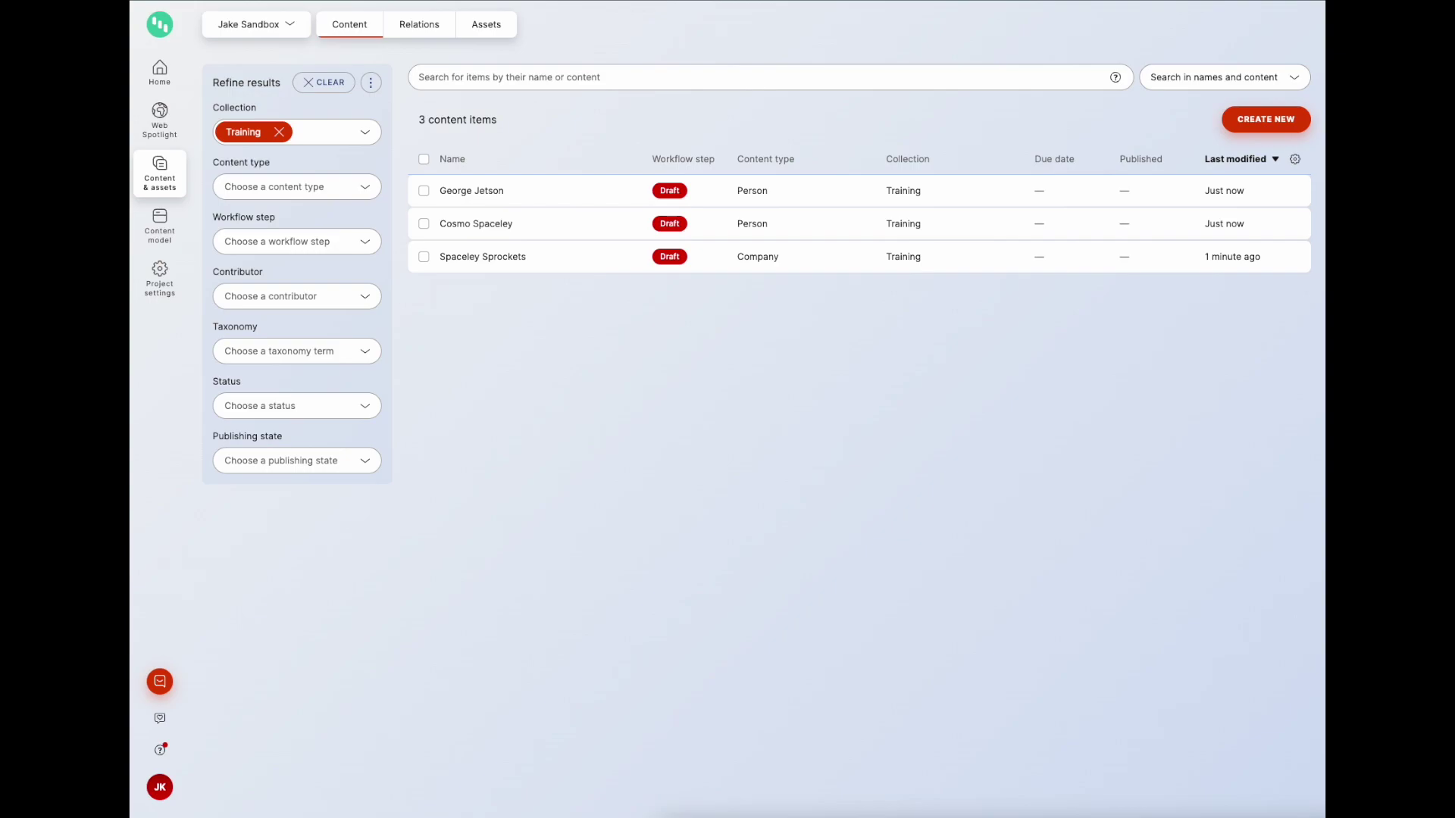
Step: Open the Company content type and add a linked-items element named Employees
click(167, 236)
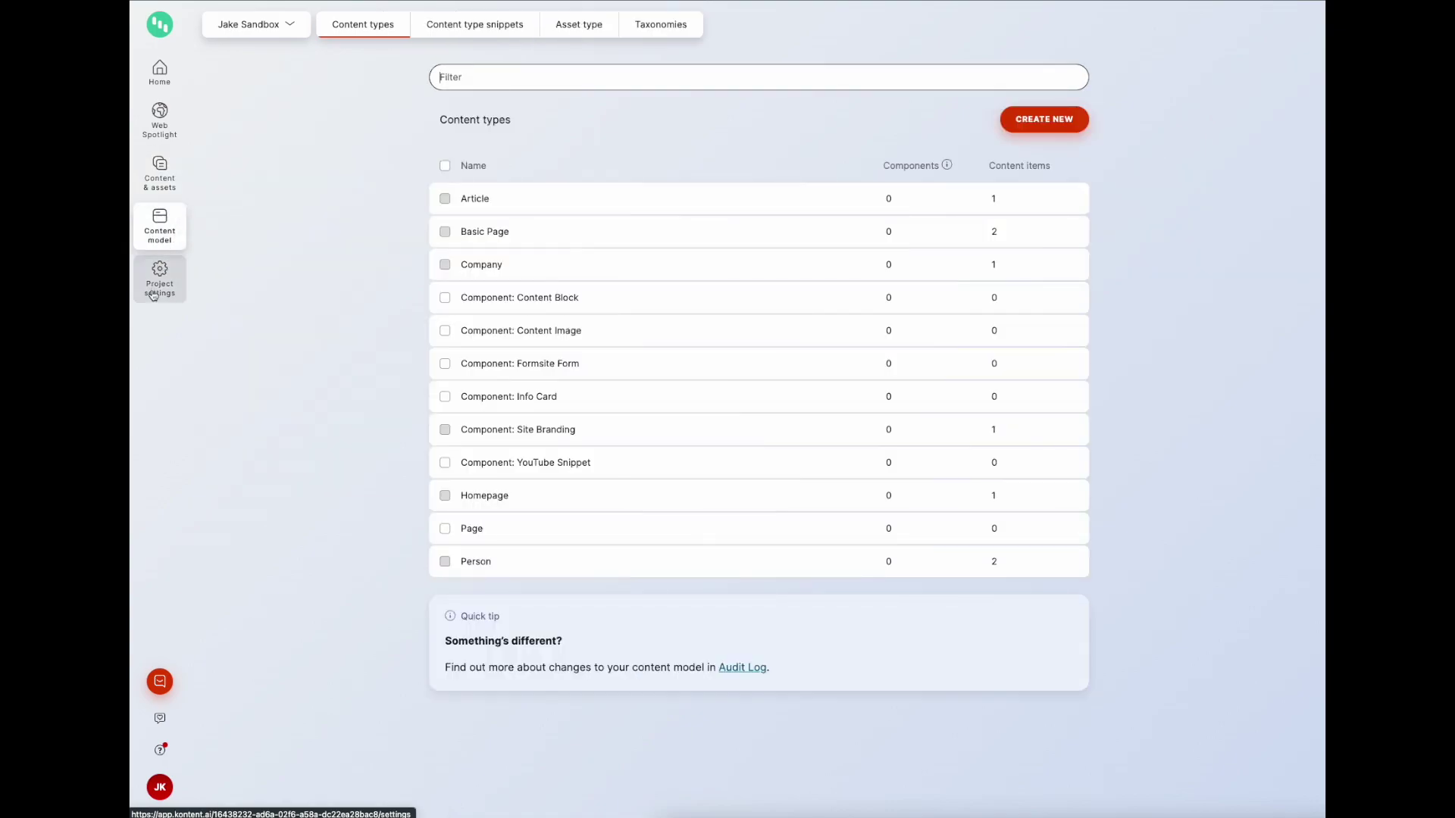
click(557, 274)
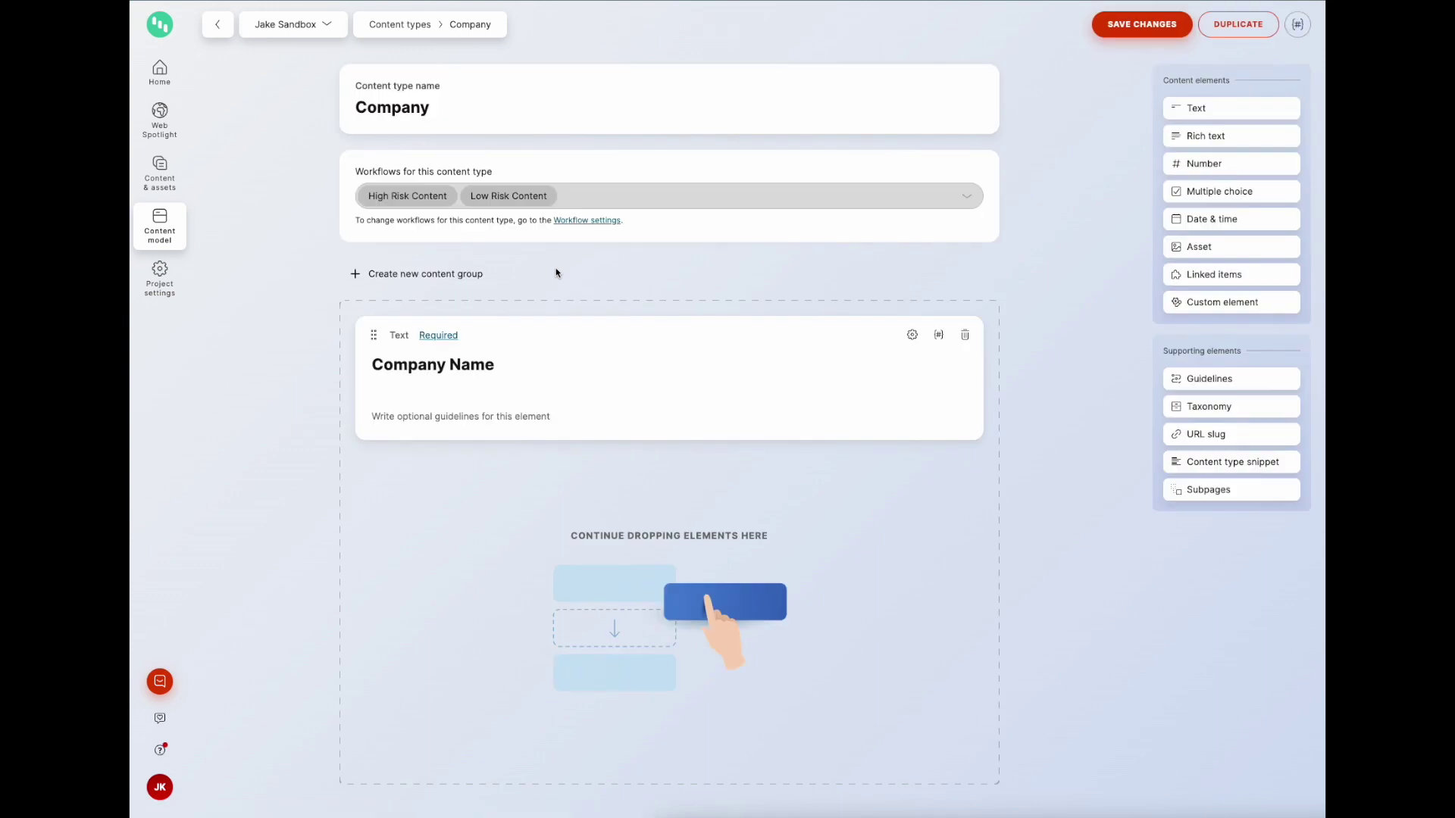
click(1222, 278)
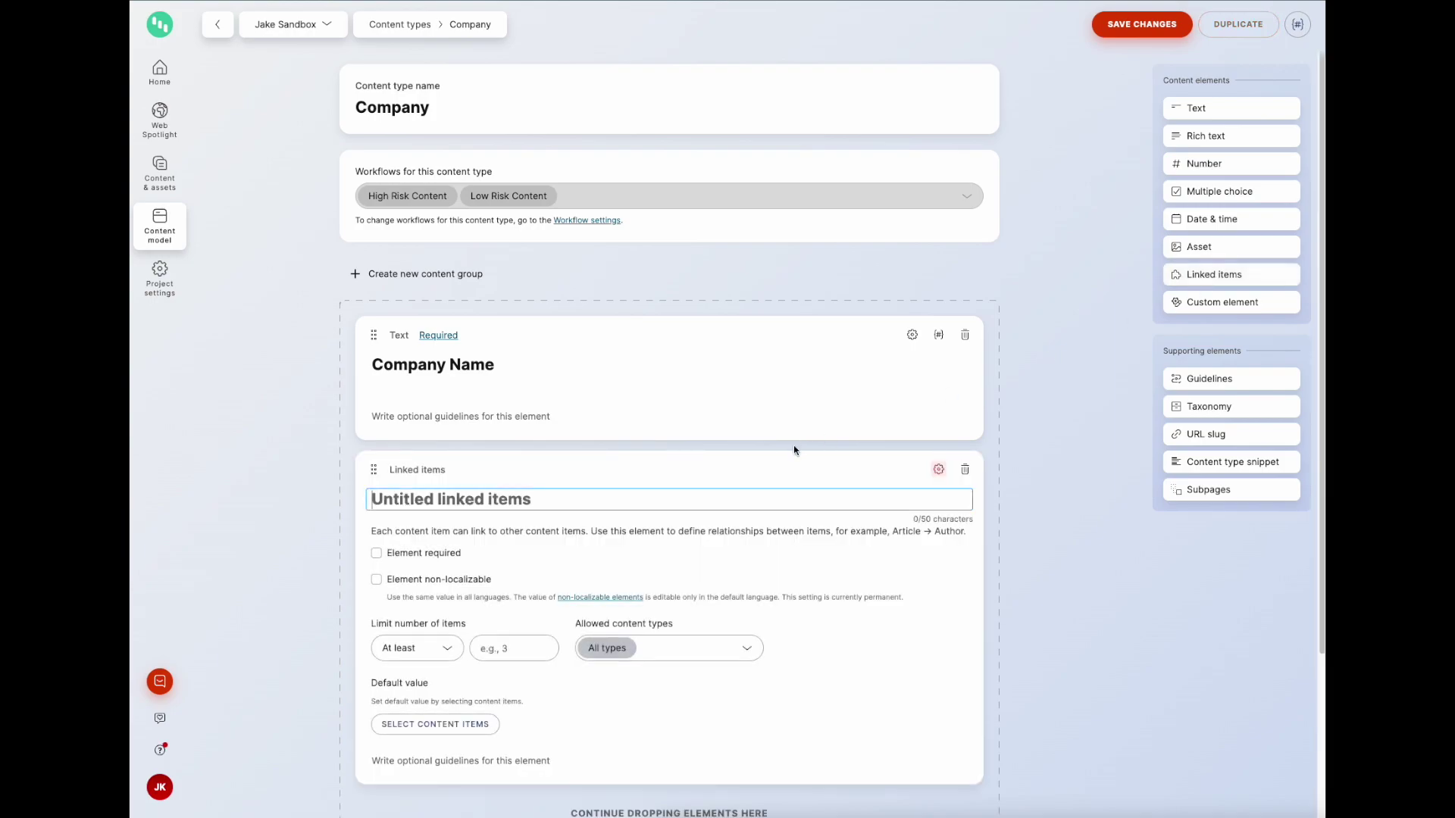
text(Employees)
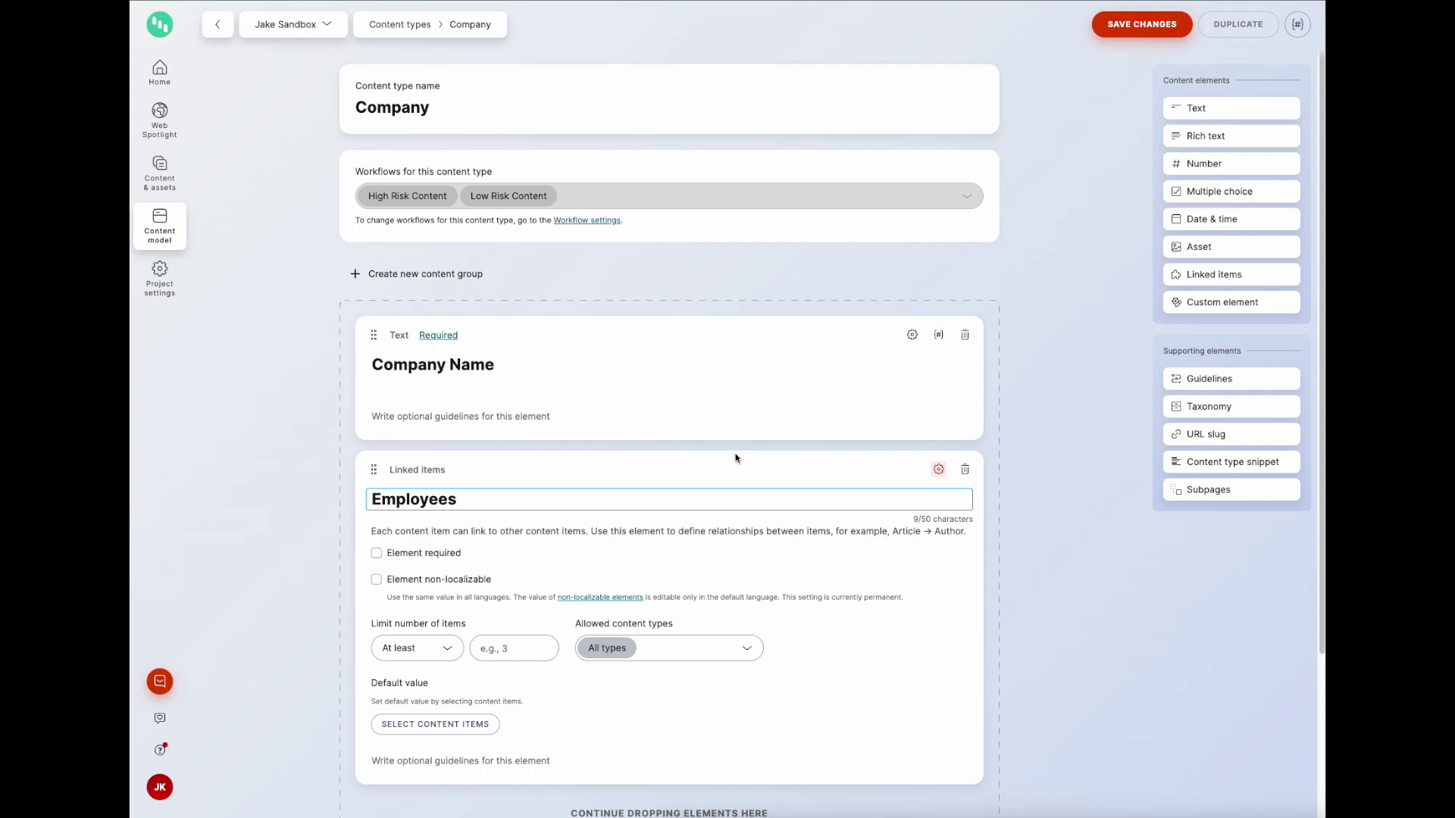
Step: Make Employees required, allow only Person items, and save the Company type
click(458, 556)
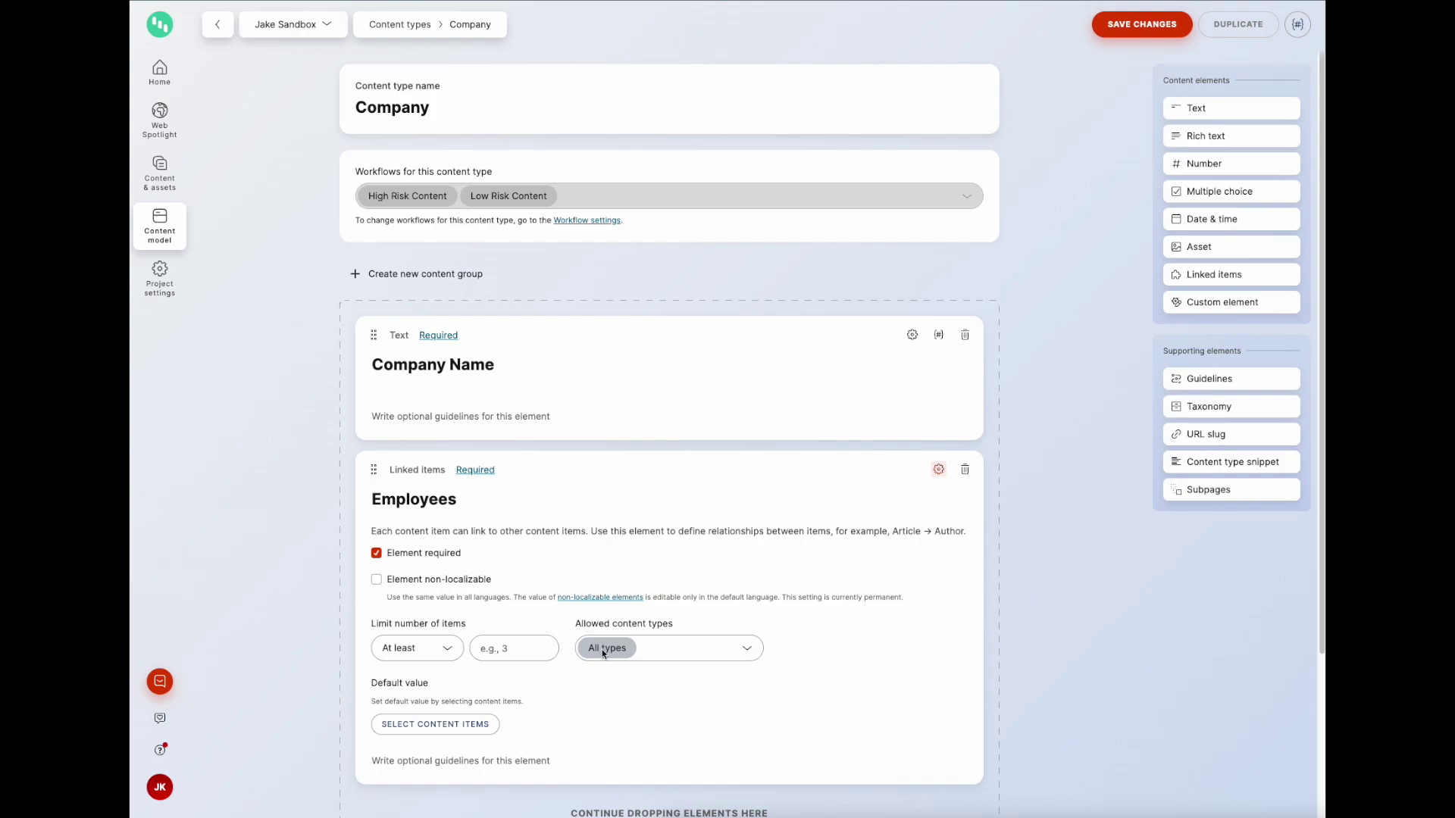
click(450, 652)
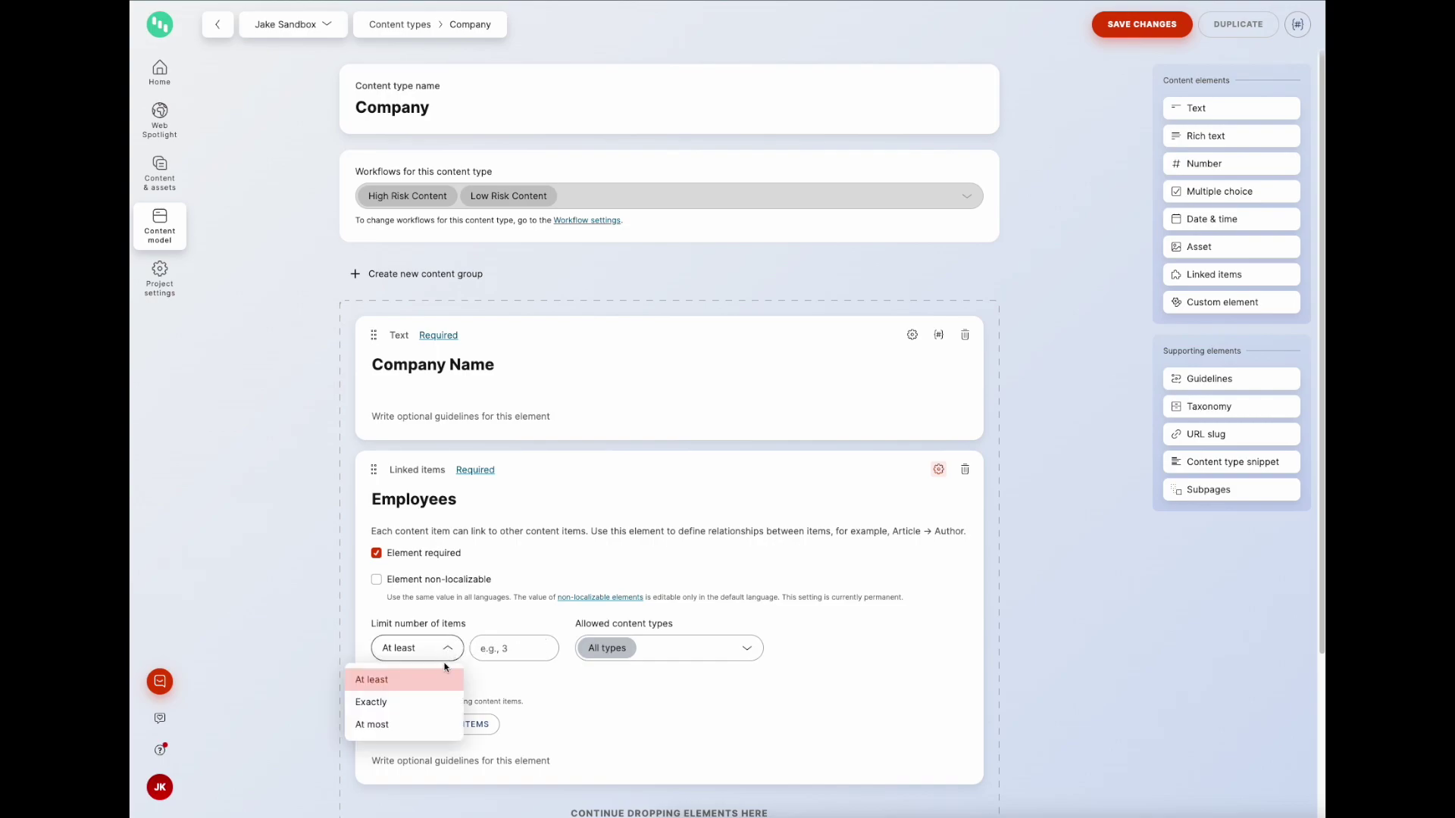
click(544, 632)
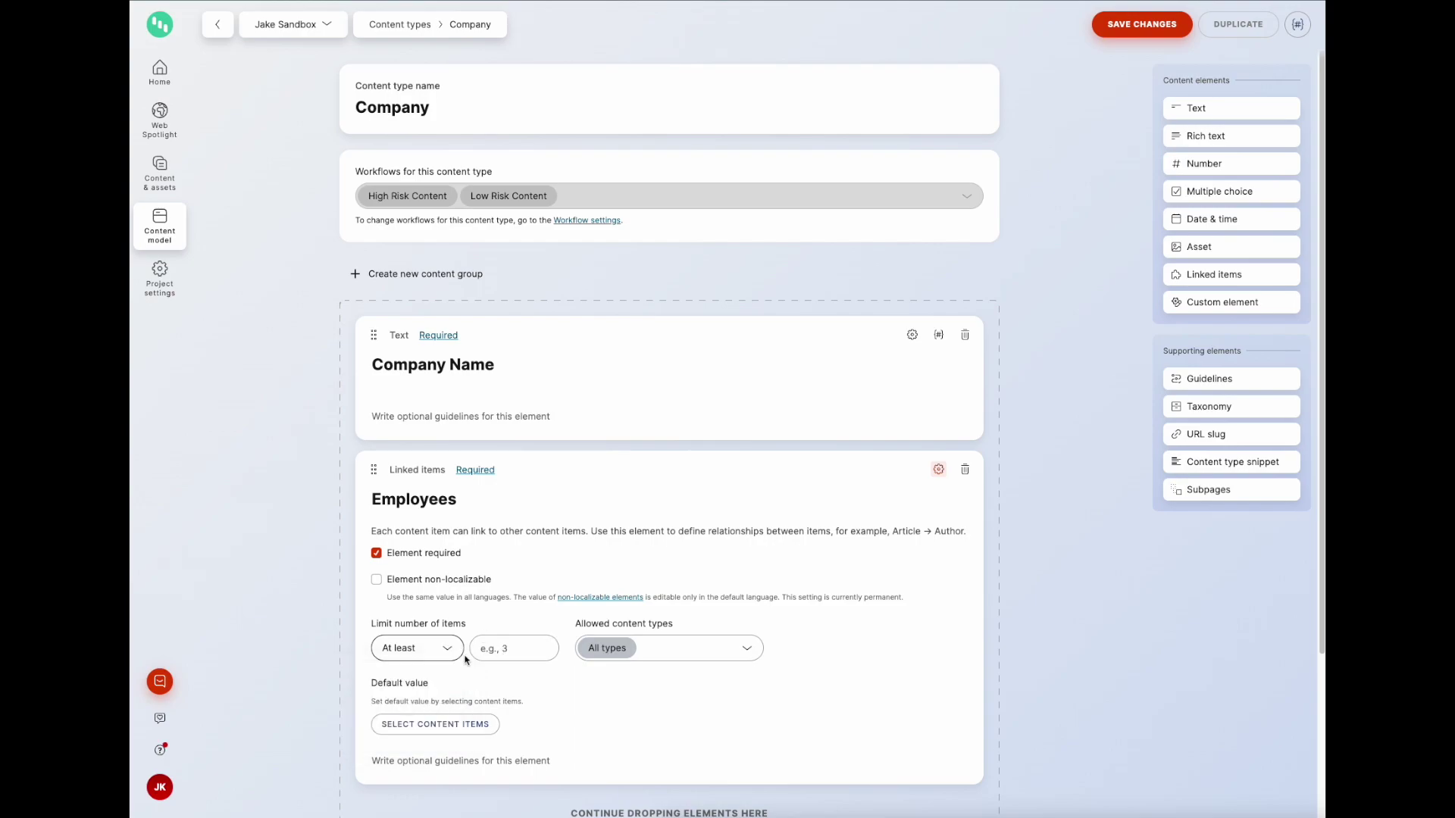
click(748, 649)
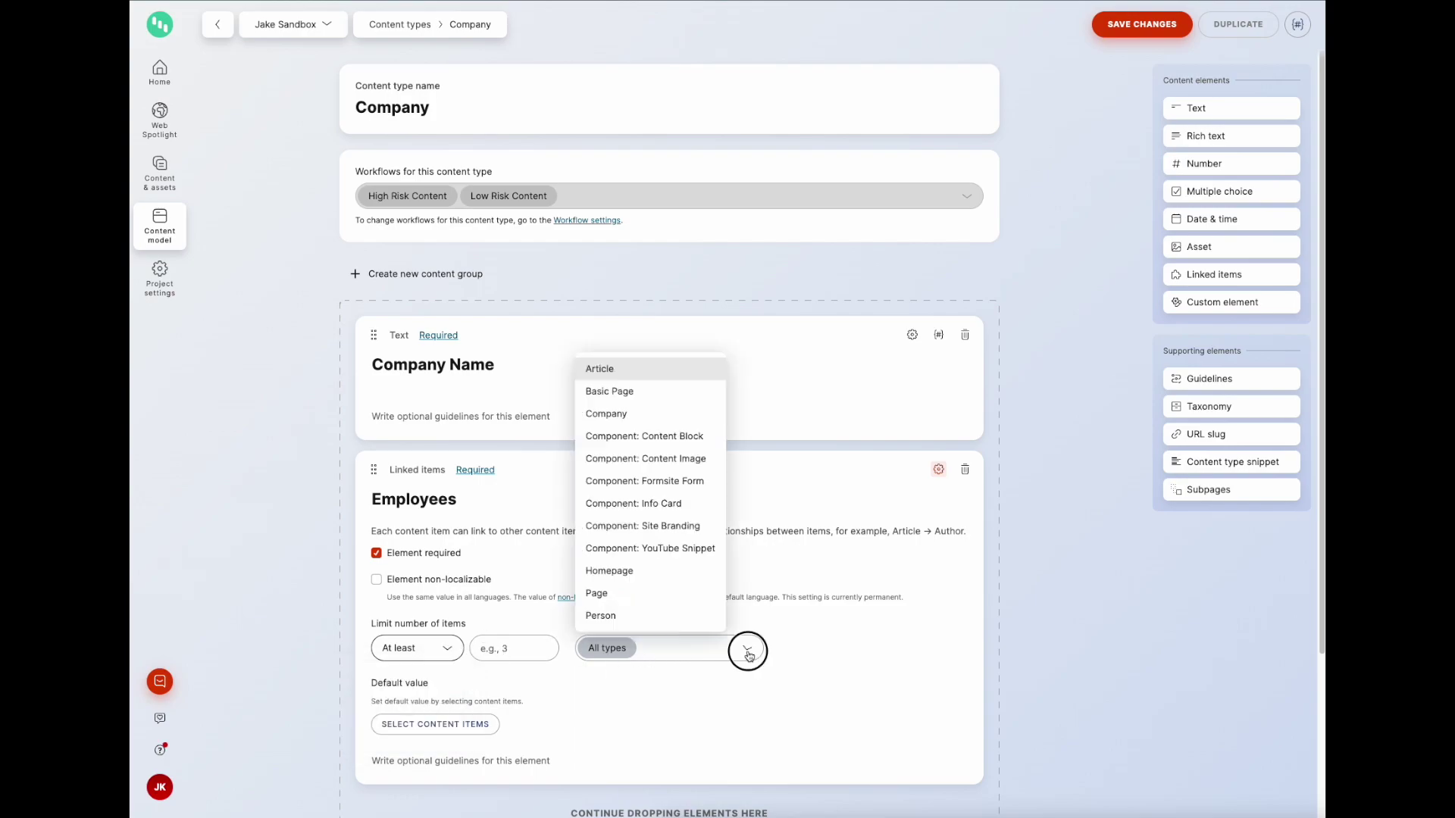
click(622, 618)
click(780, 658)
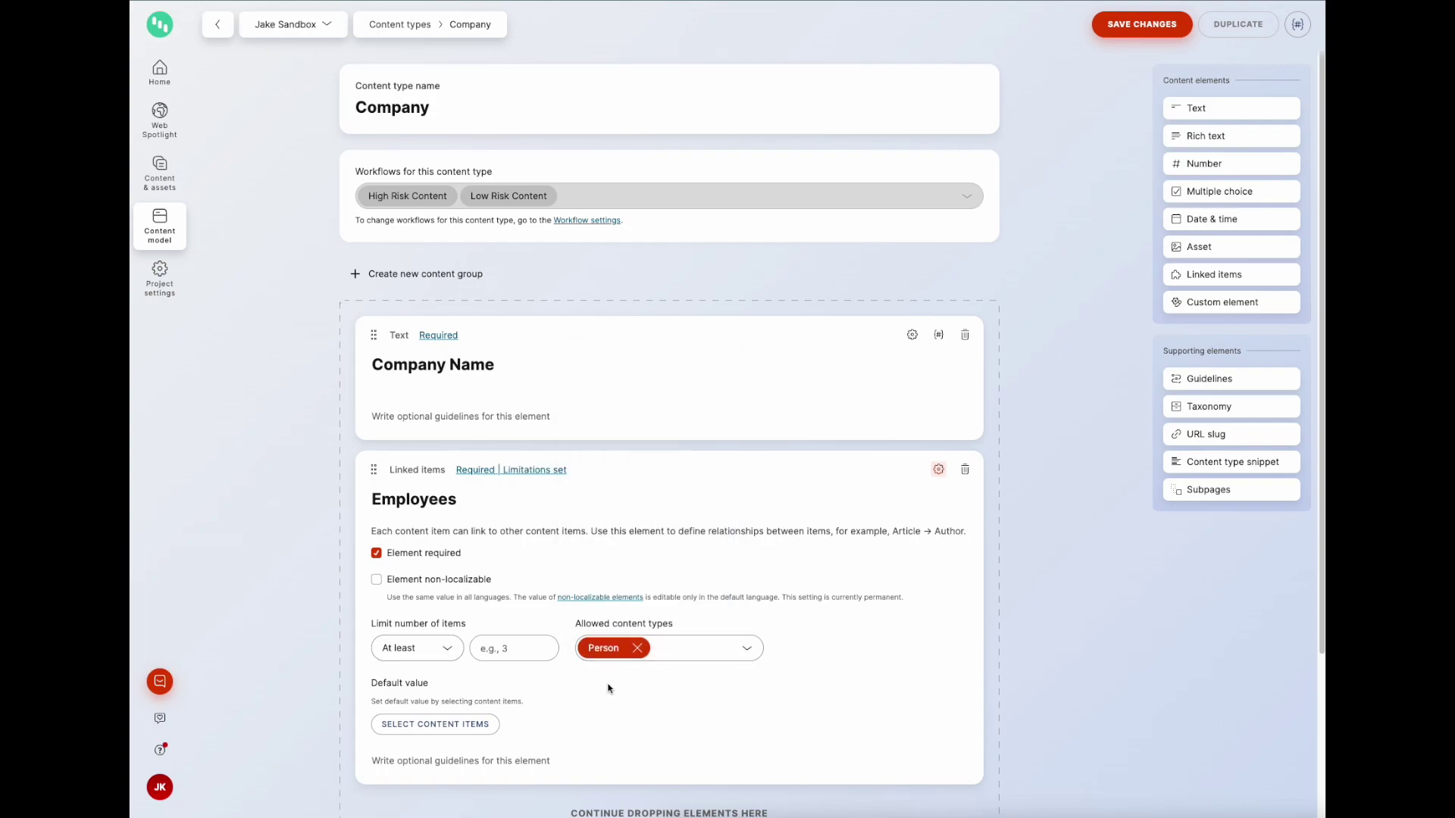
click(1138, 36)
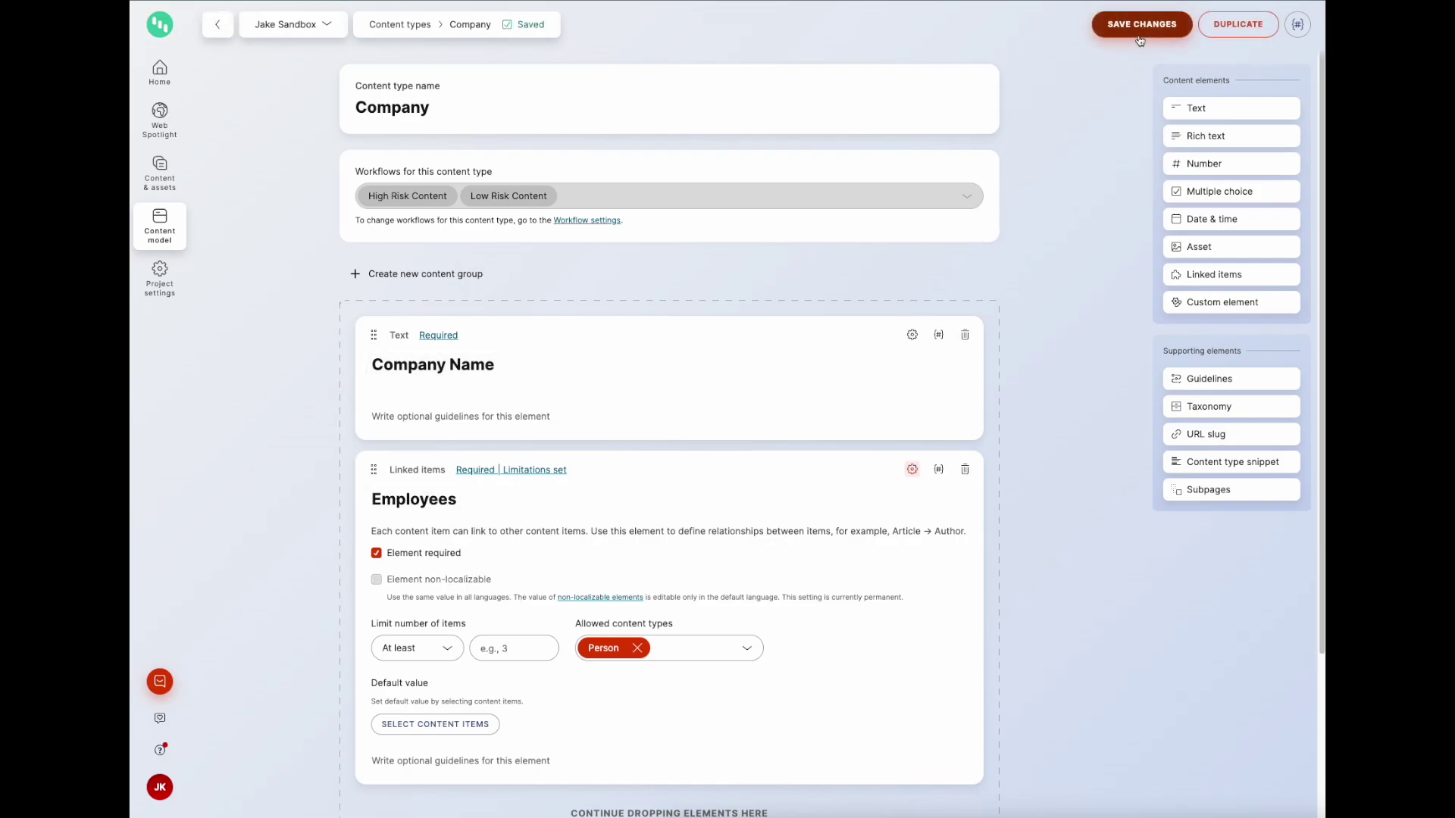
Step: In Spaceley Sprockets, add both existing Person items to the Employees element
click(160, 183)
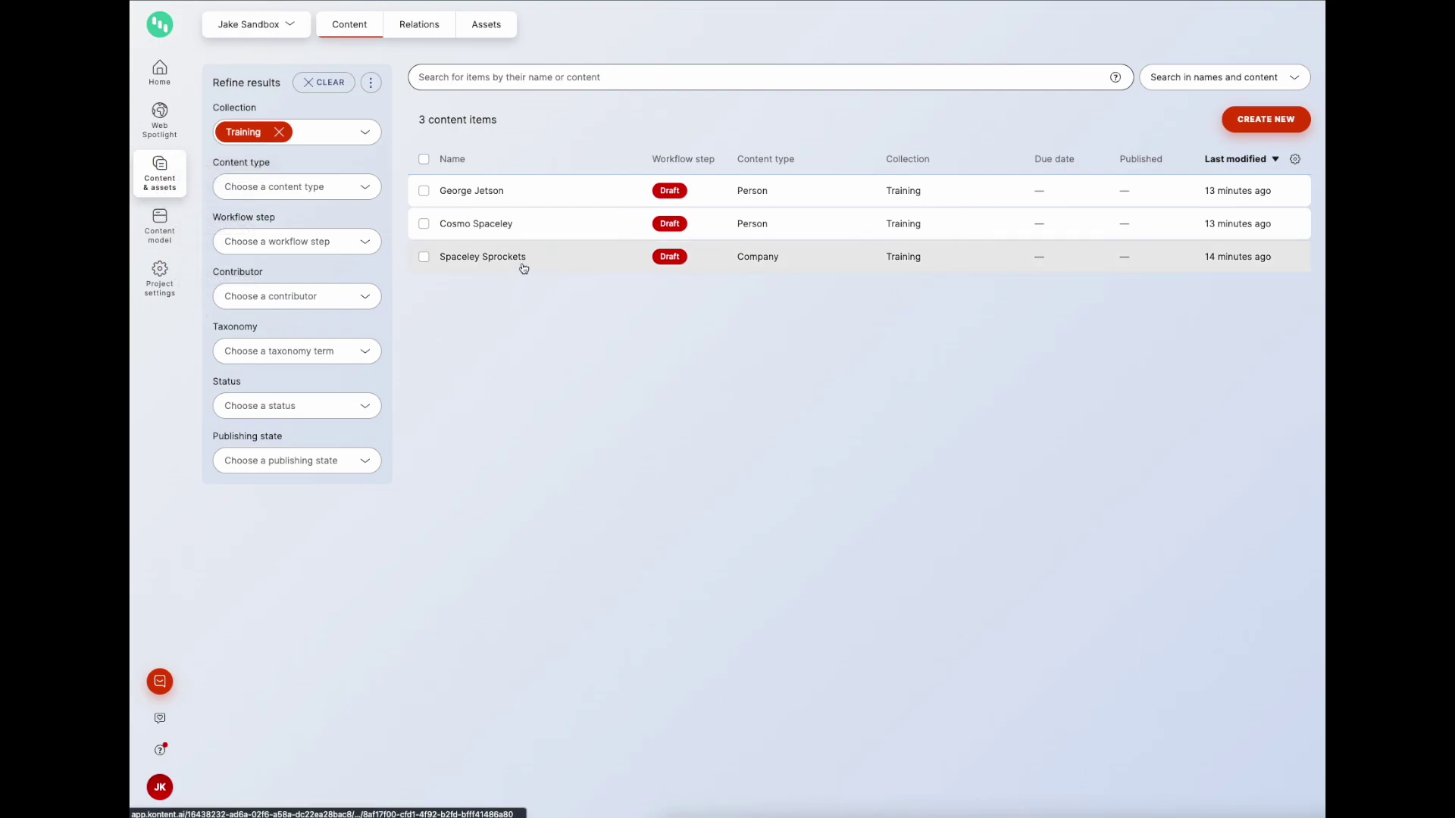
click(523, 267)
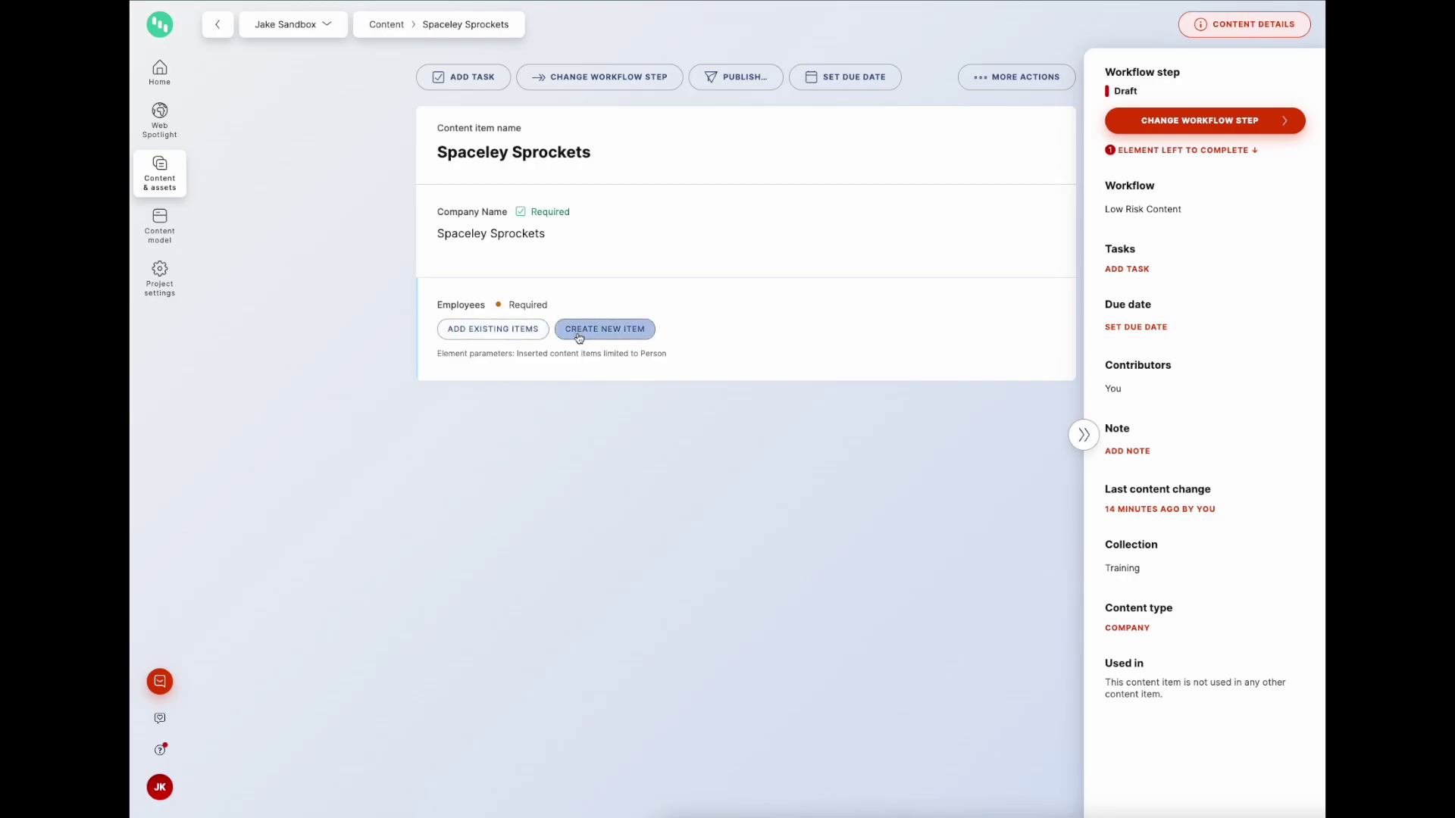
click(519, 333)
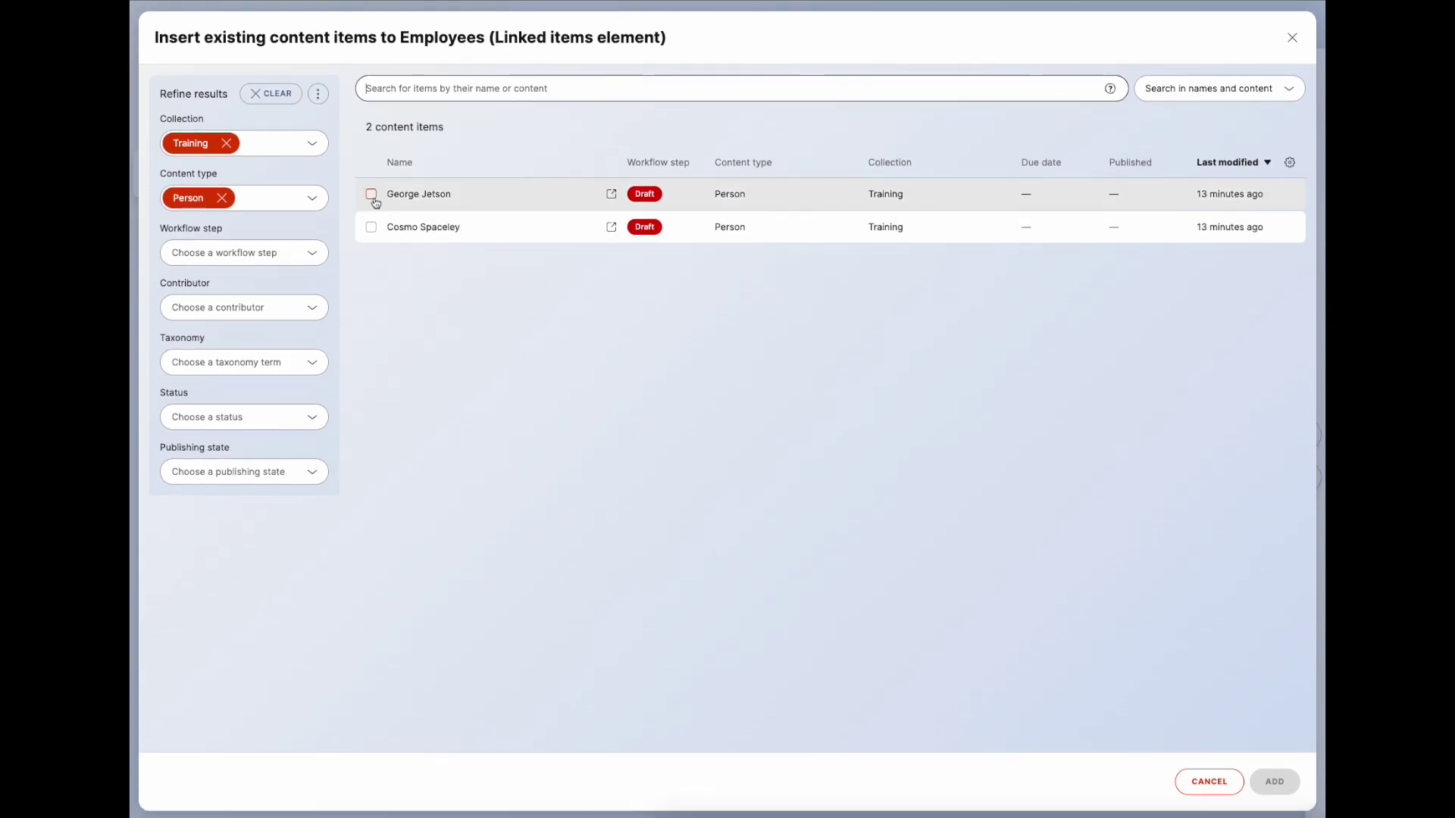
click(371, 195)
click(371, 228)
click(1274, 781)
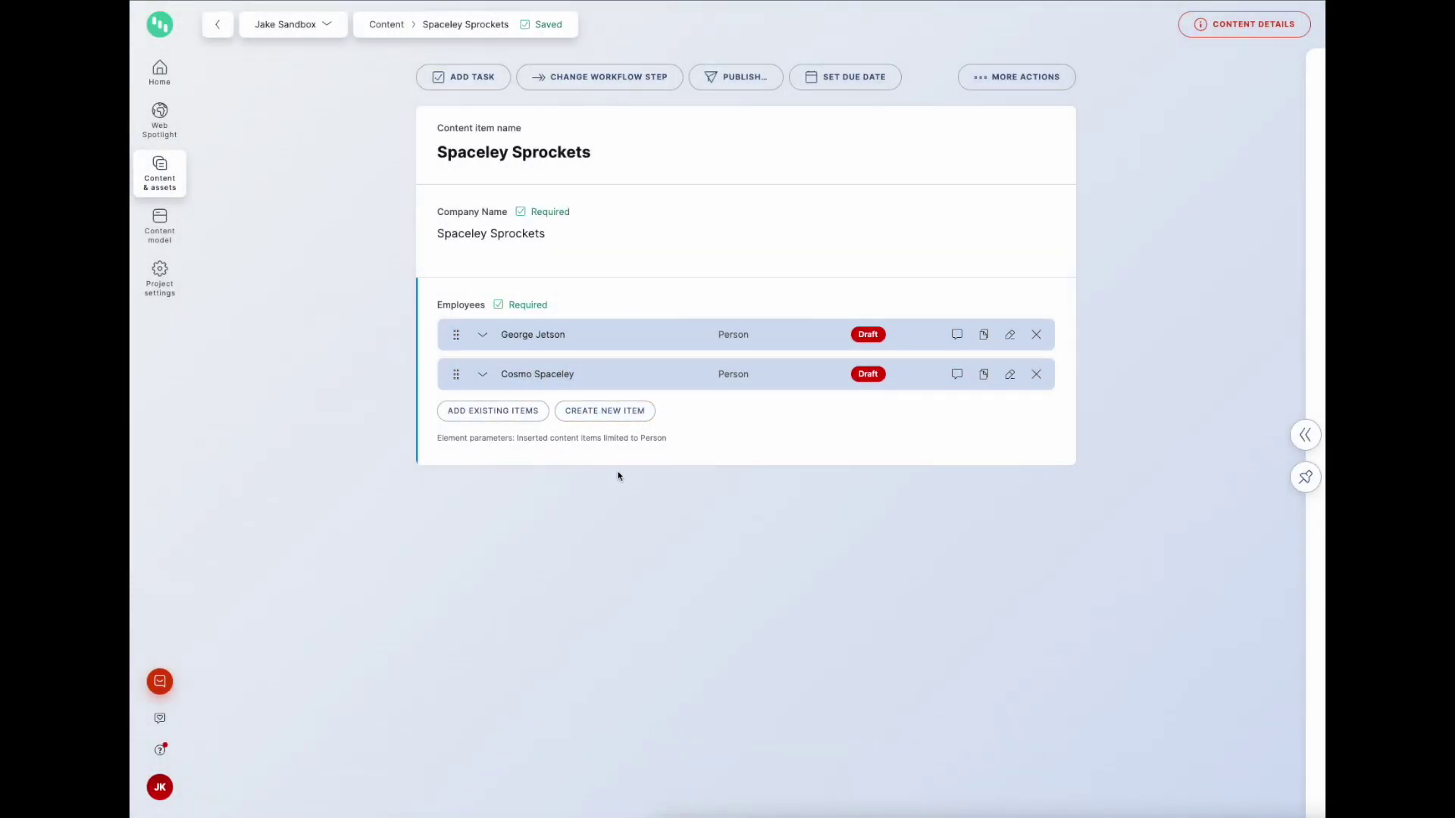
Step: Create a new Person item in the Low Risk Content workflow, named with the employee's full name
click(602, 414)
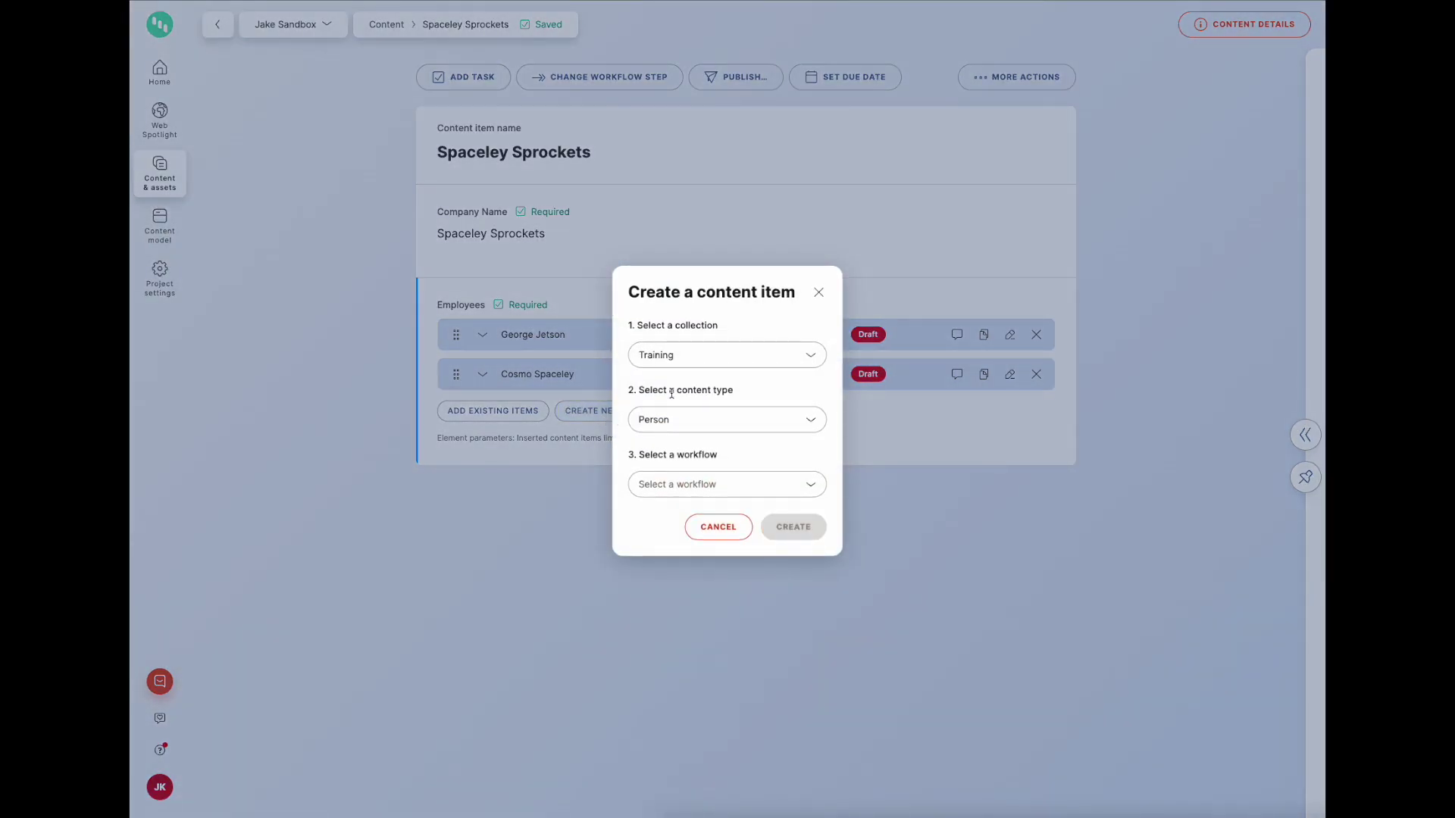
click(685, 491)
click(684, 540)
click(774, 527)
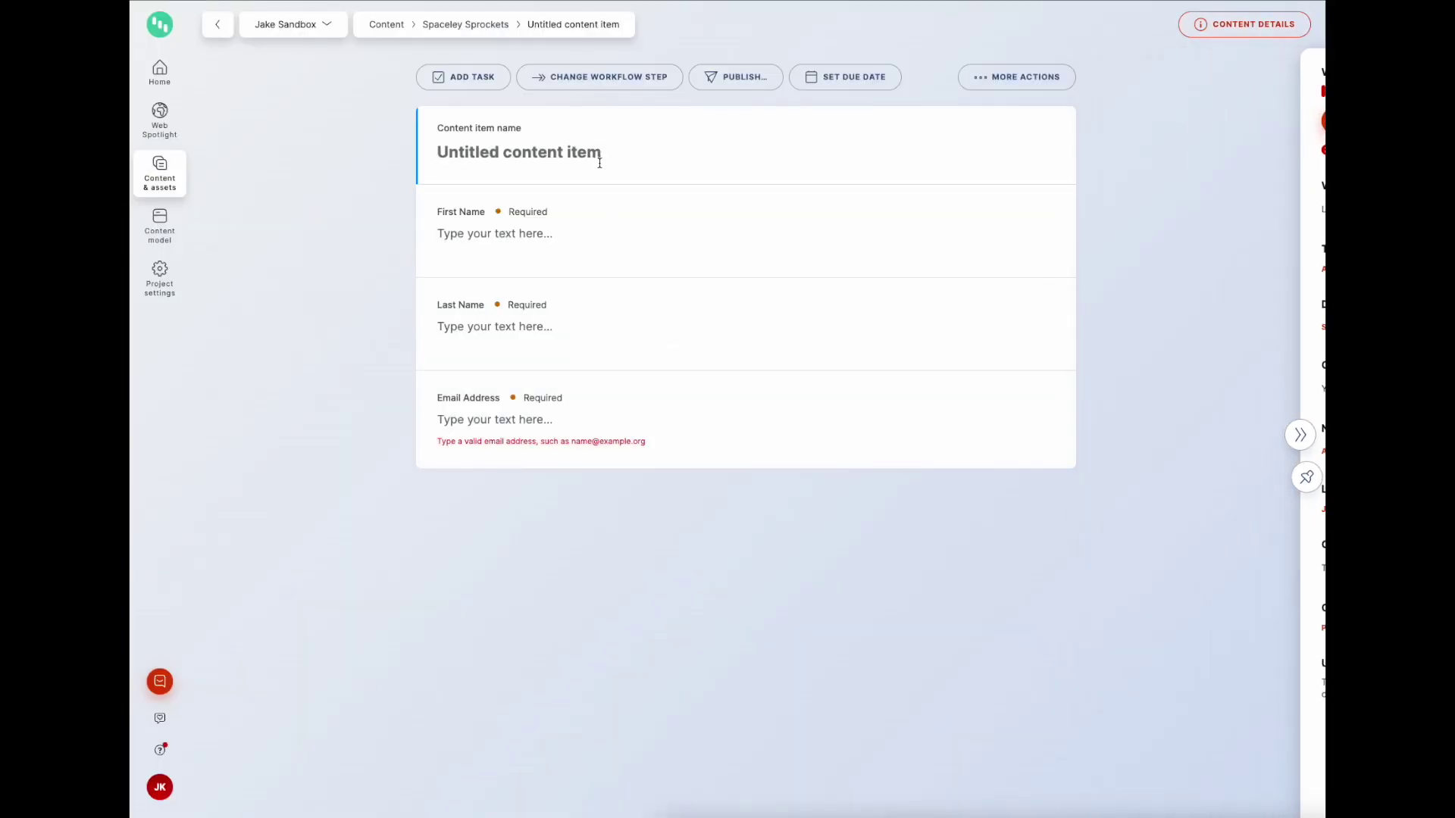
Step: Fill in the employee's first name, last name and e-mail address, then return to Spaceley Sprockets
click(561, 235)
key(Tab)
click(503, 406)
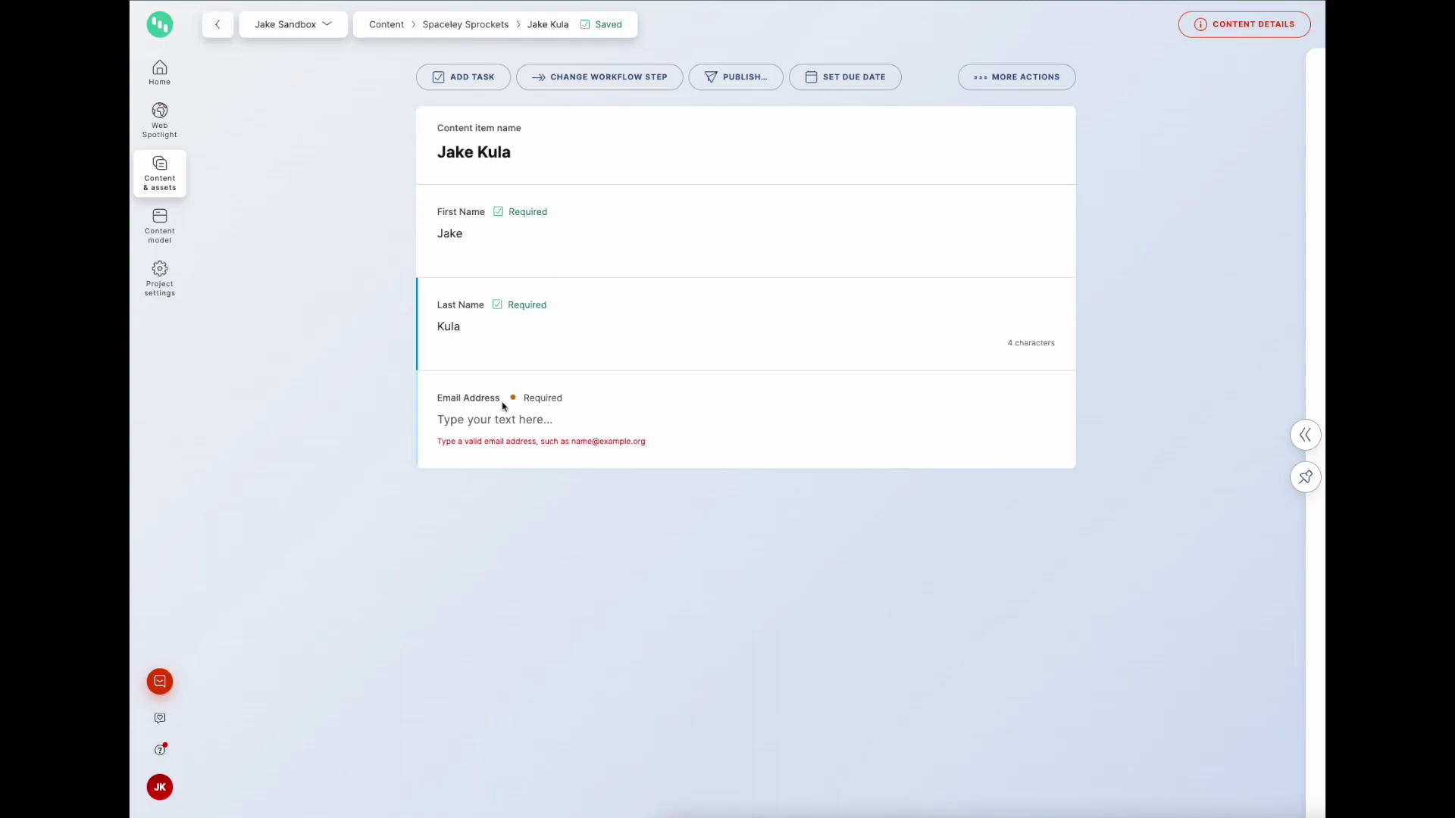
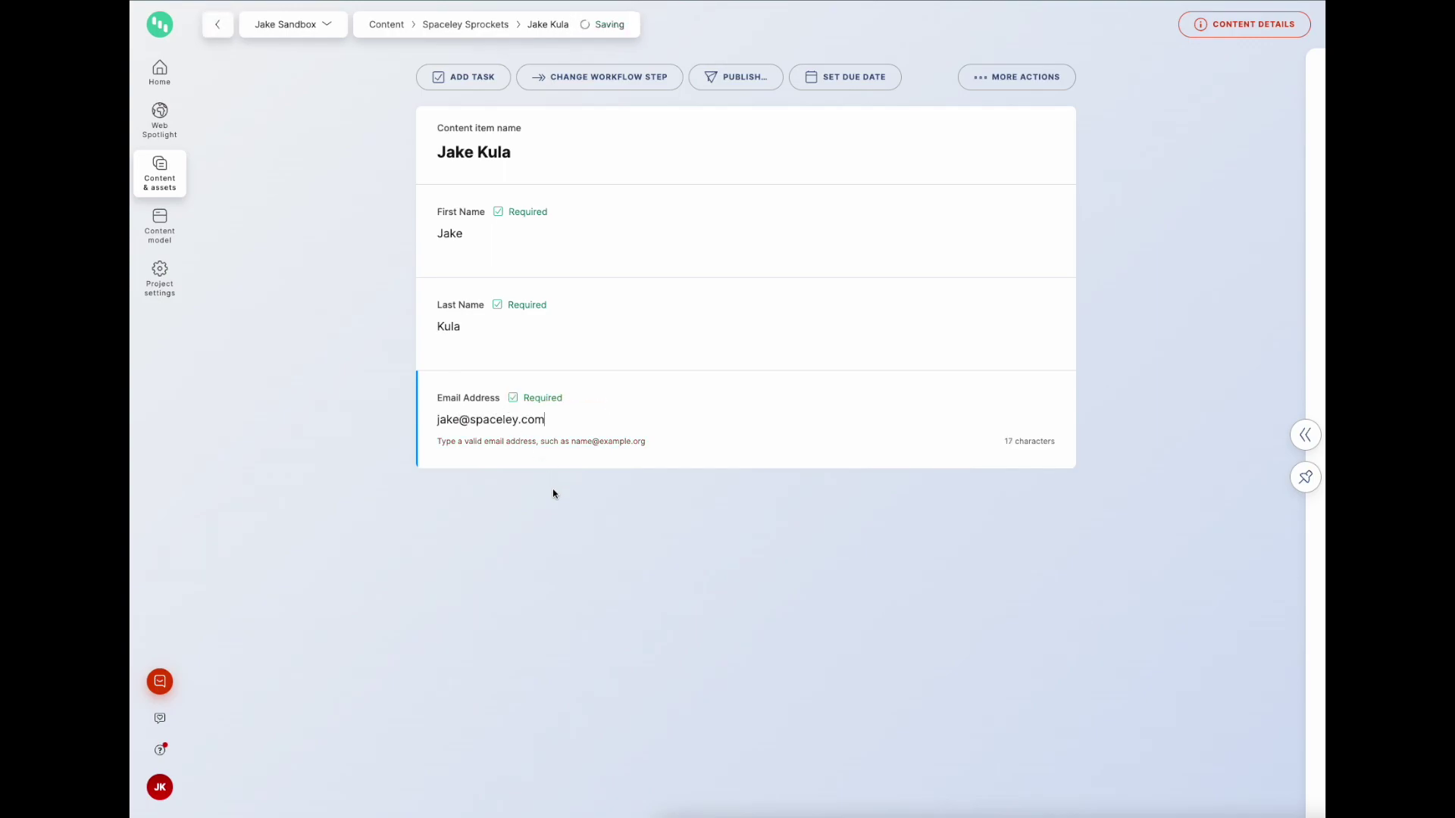
click(473, 26)
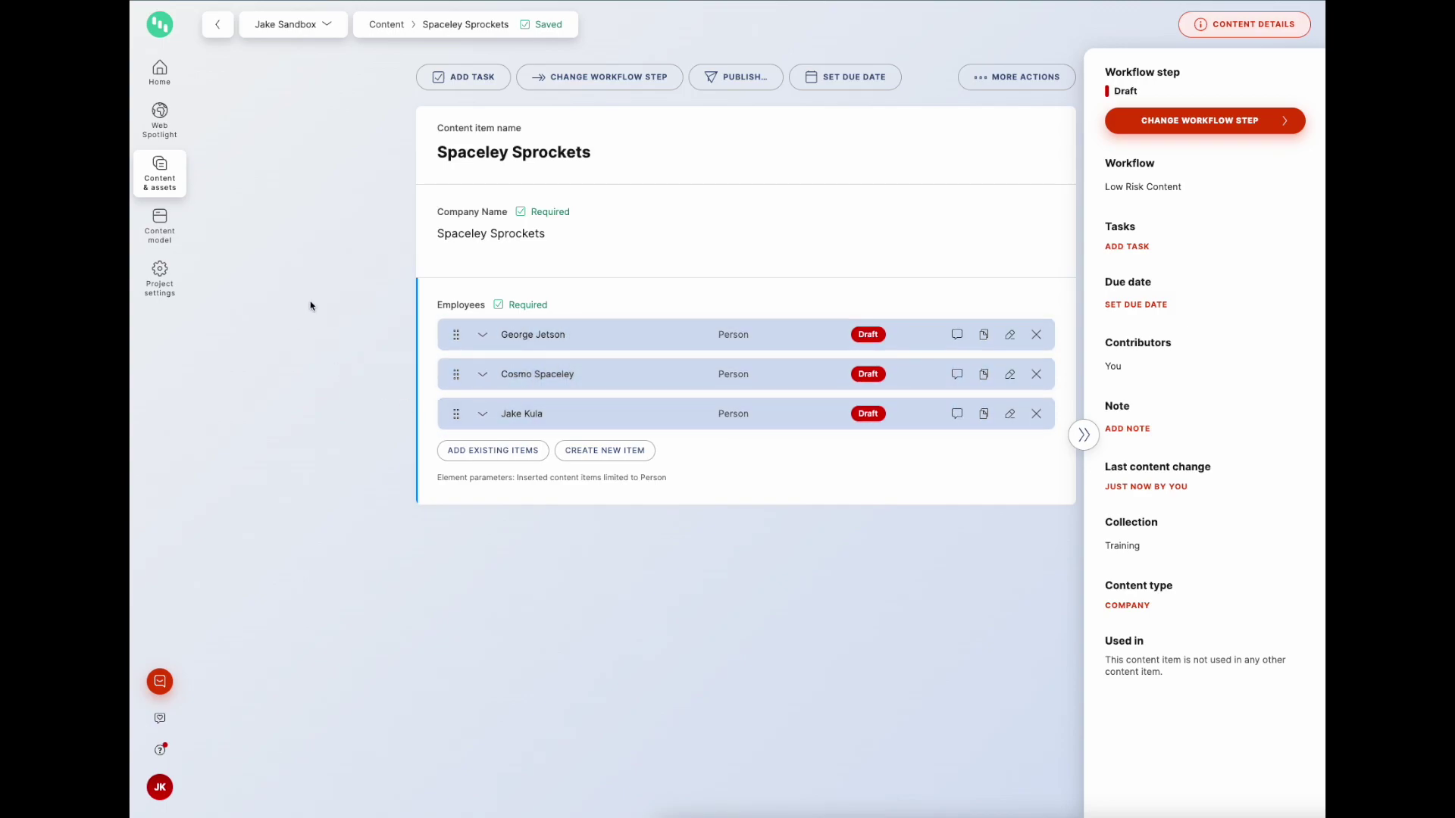
Step: Go to the content model and look over the Company content type
click(169, 184)
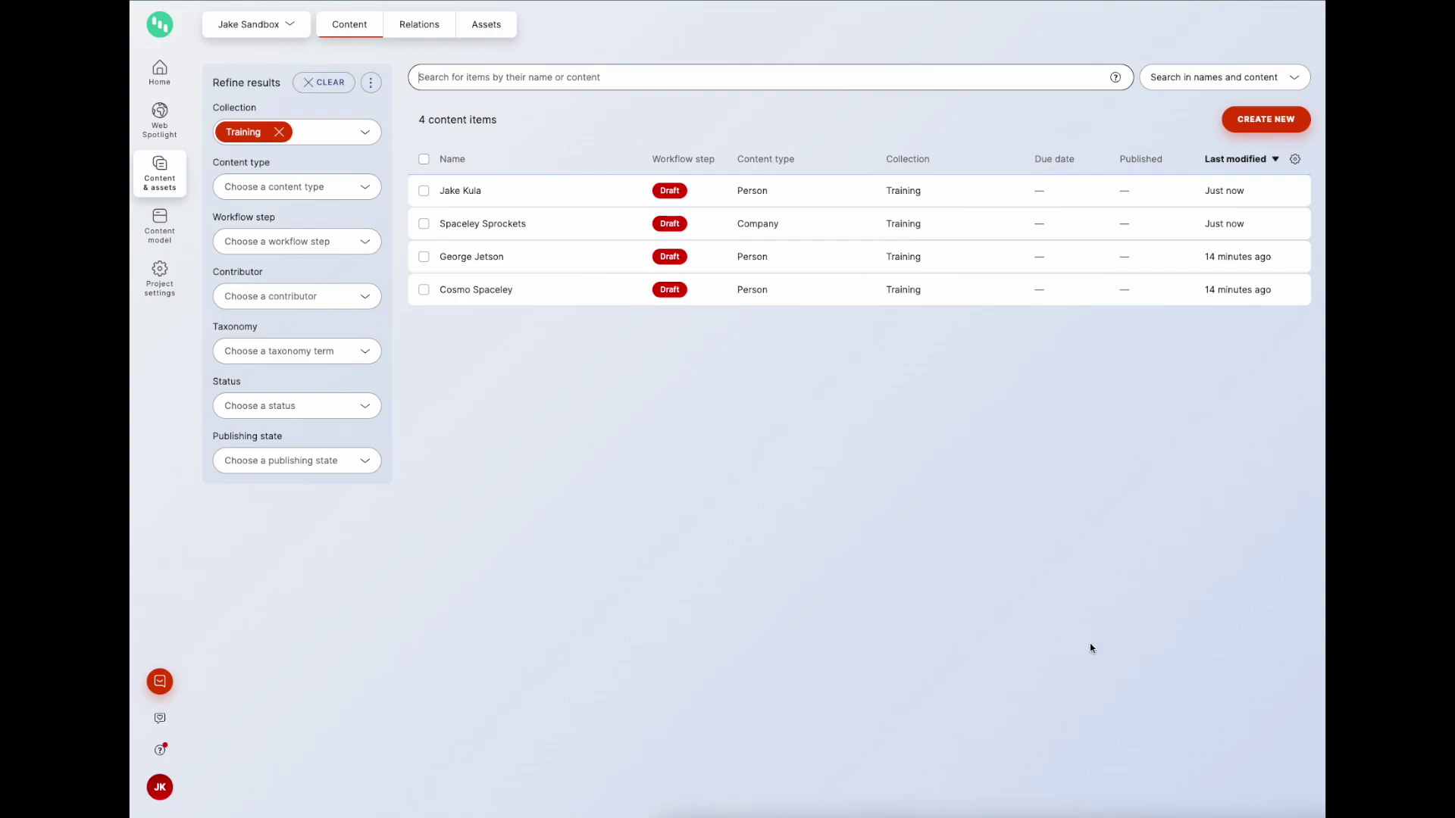
click(156, 229)
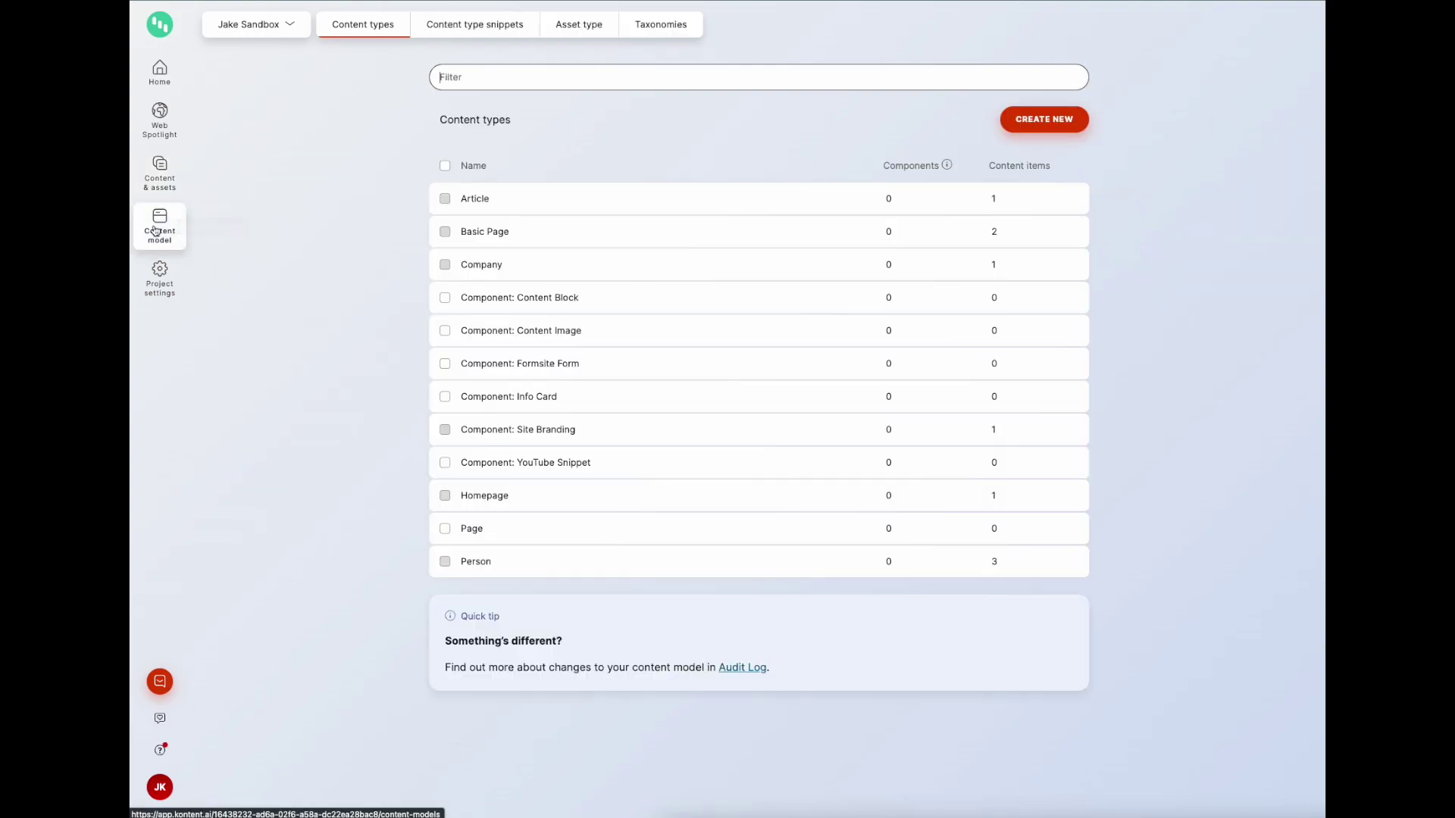
click(521, 267)
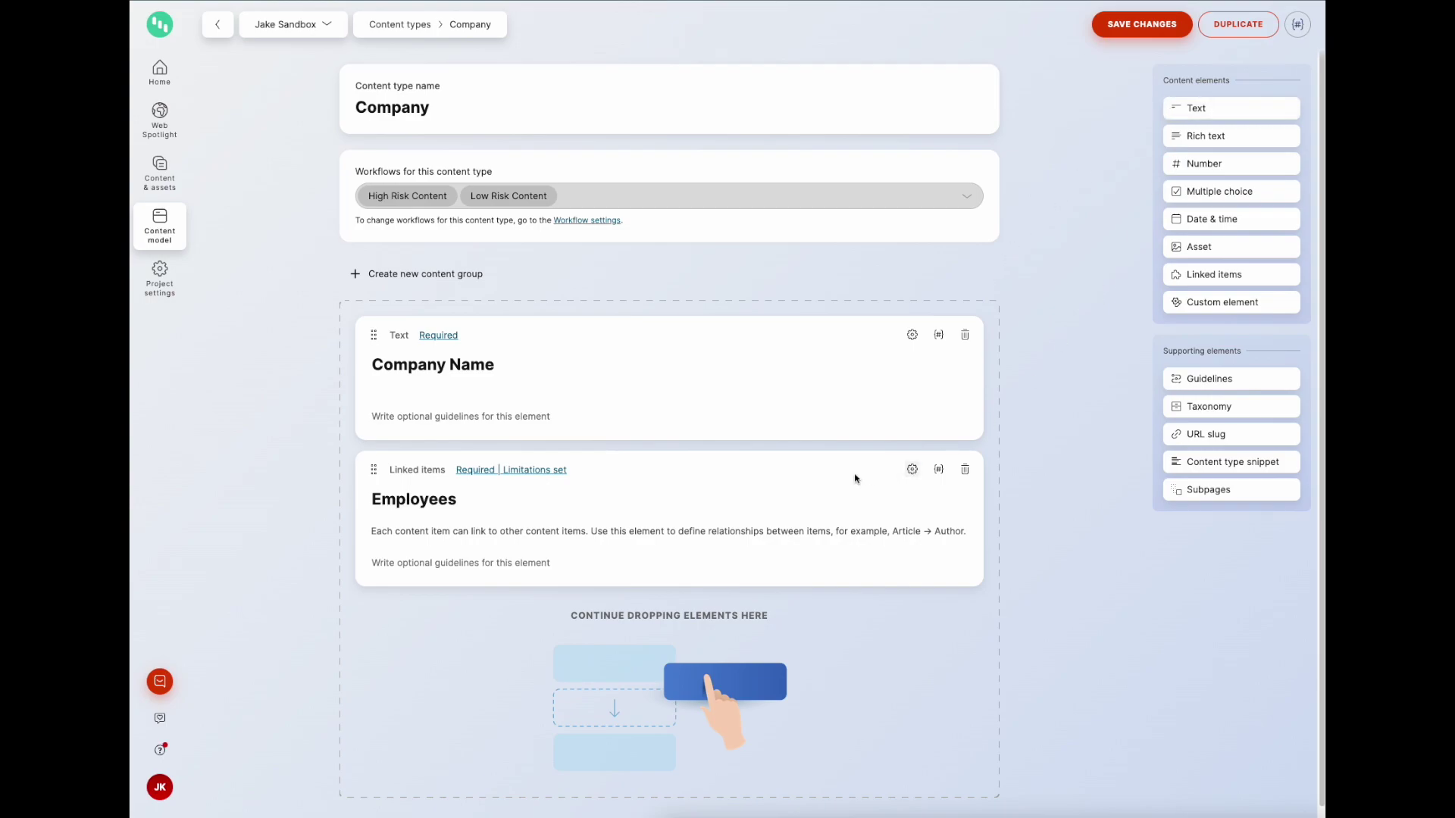
click(168, 247)
Step: Scroll through the Person content type's elements, then return to the content types list
click(523, 570)
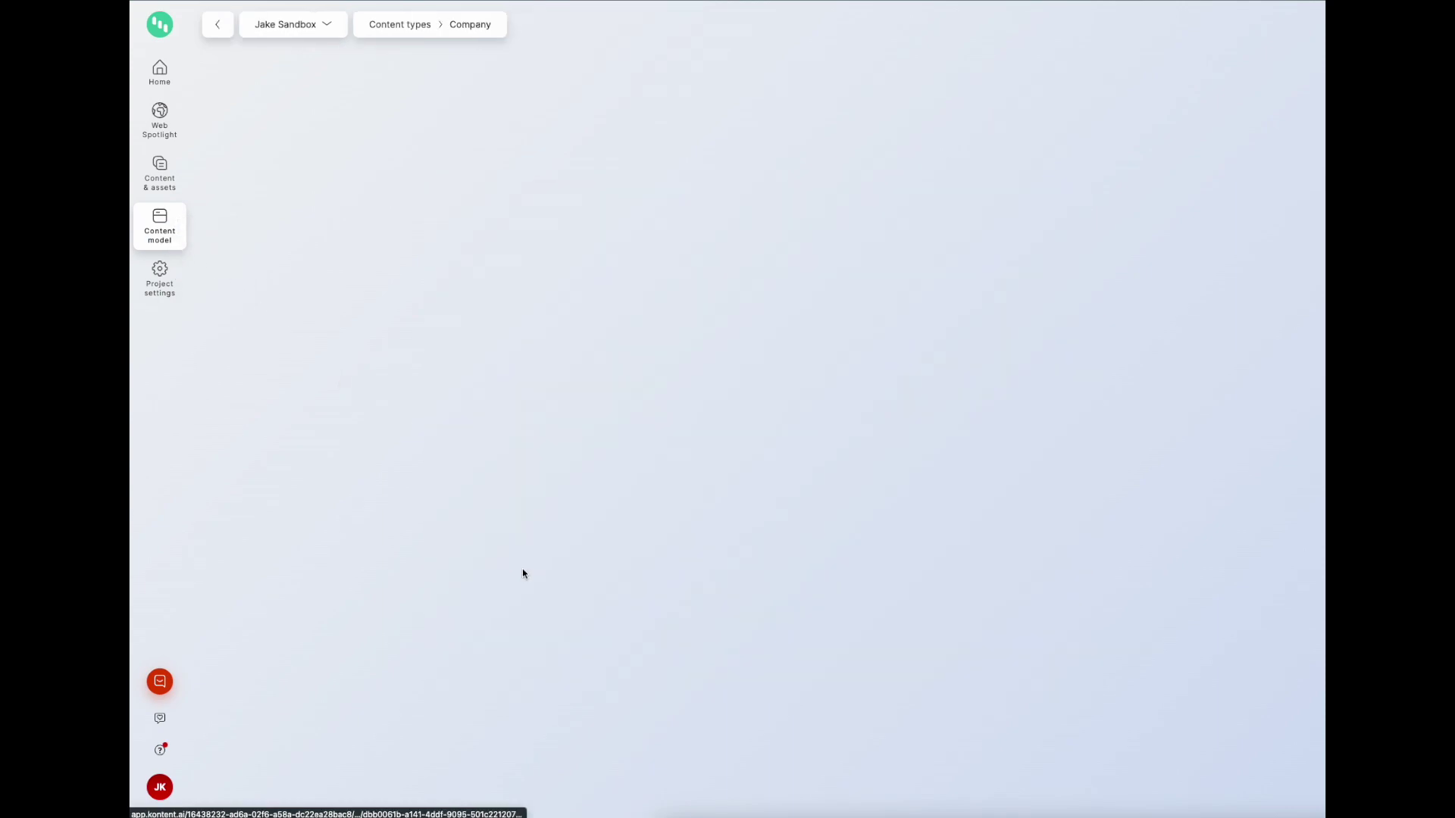
scroll(1017, 601, down, 3)
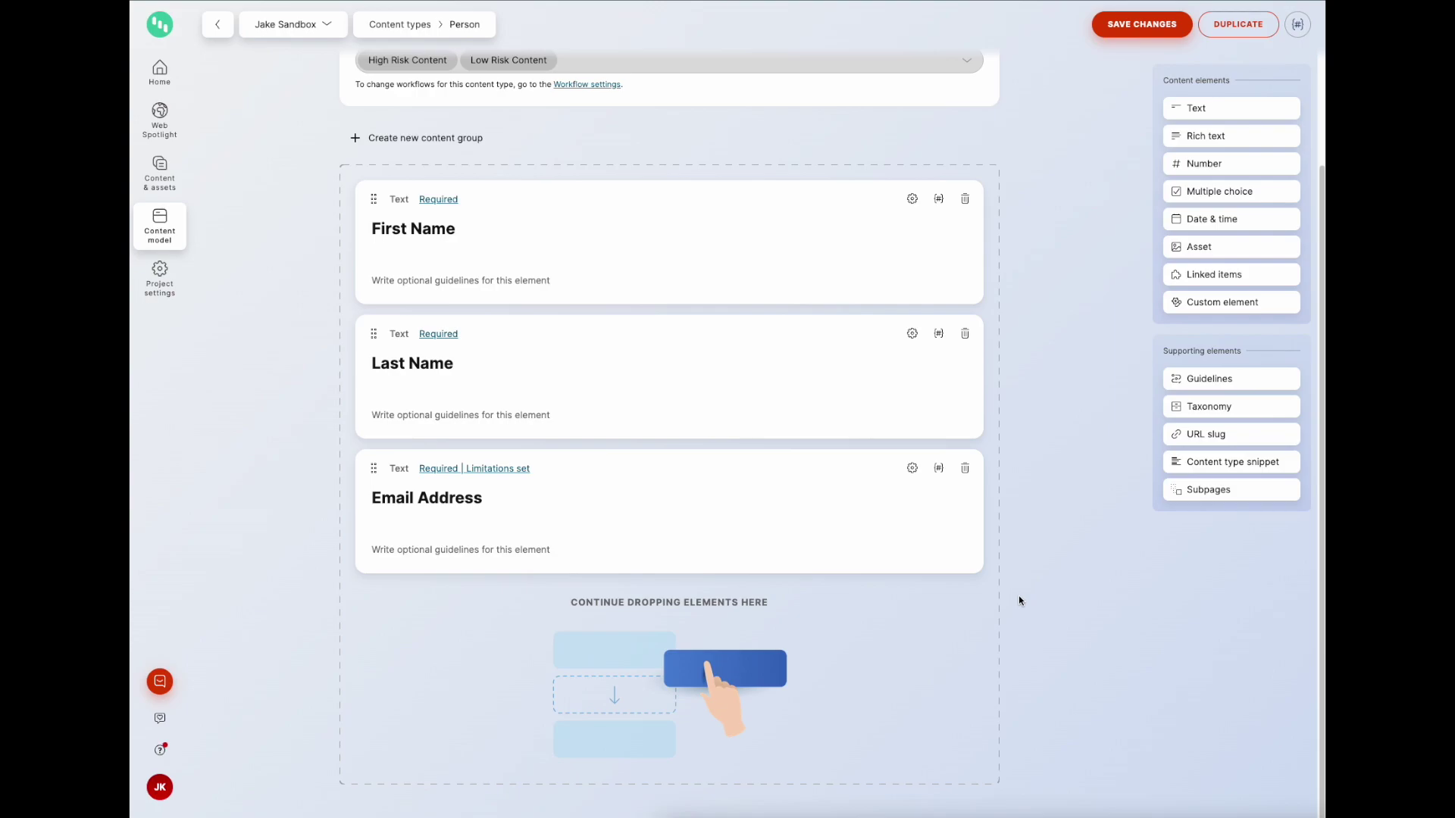
scroll(1028, 548, up, 2)
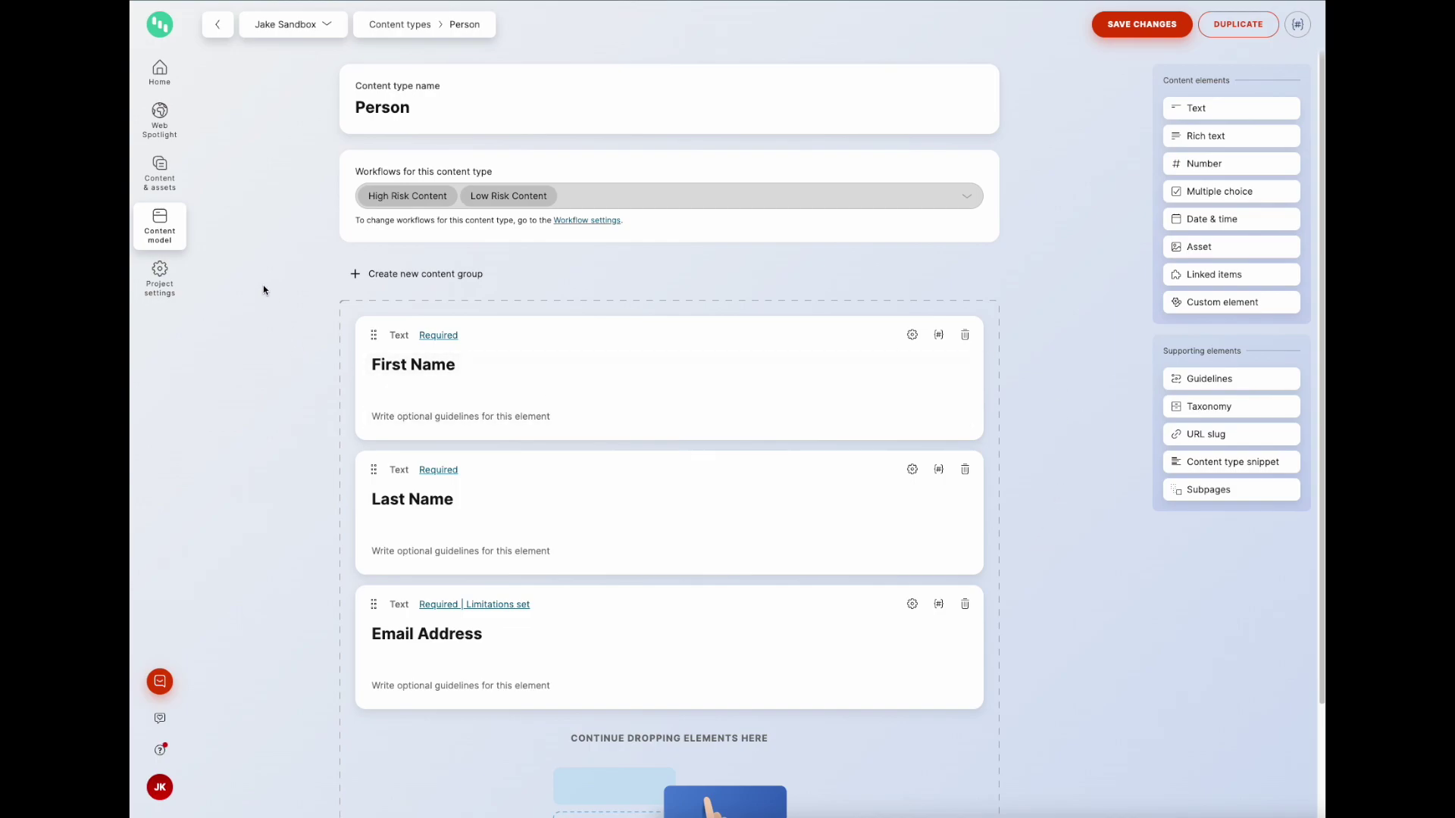
click(172, 226)
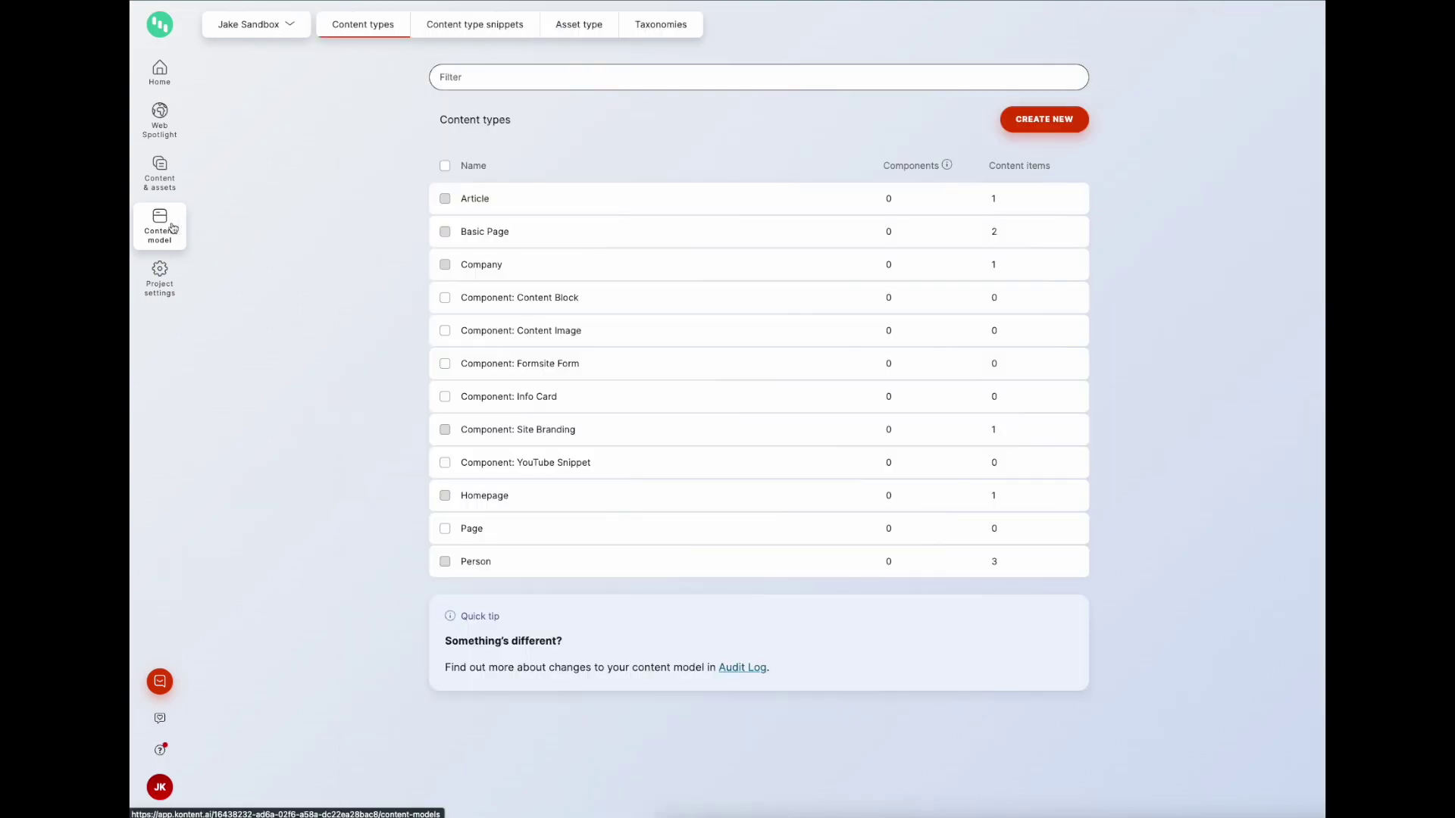
Step: Look through the Address content type snippet's elements, then go back to content types
click(468, 34)
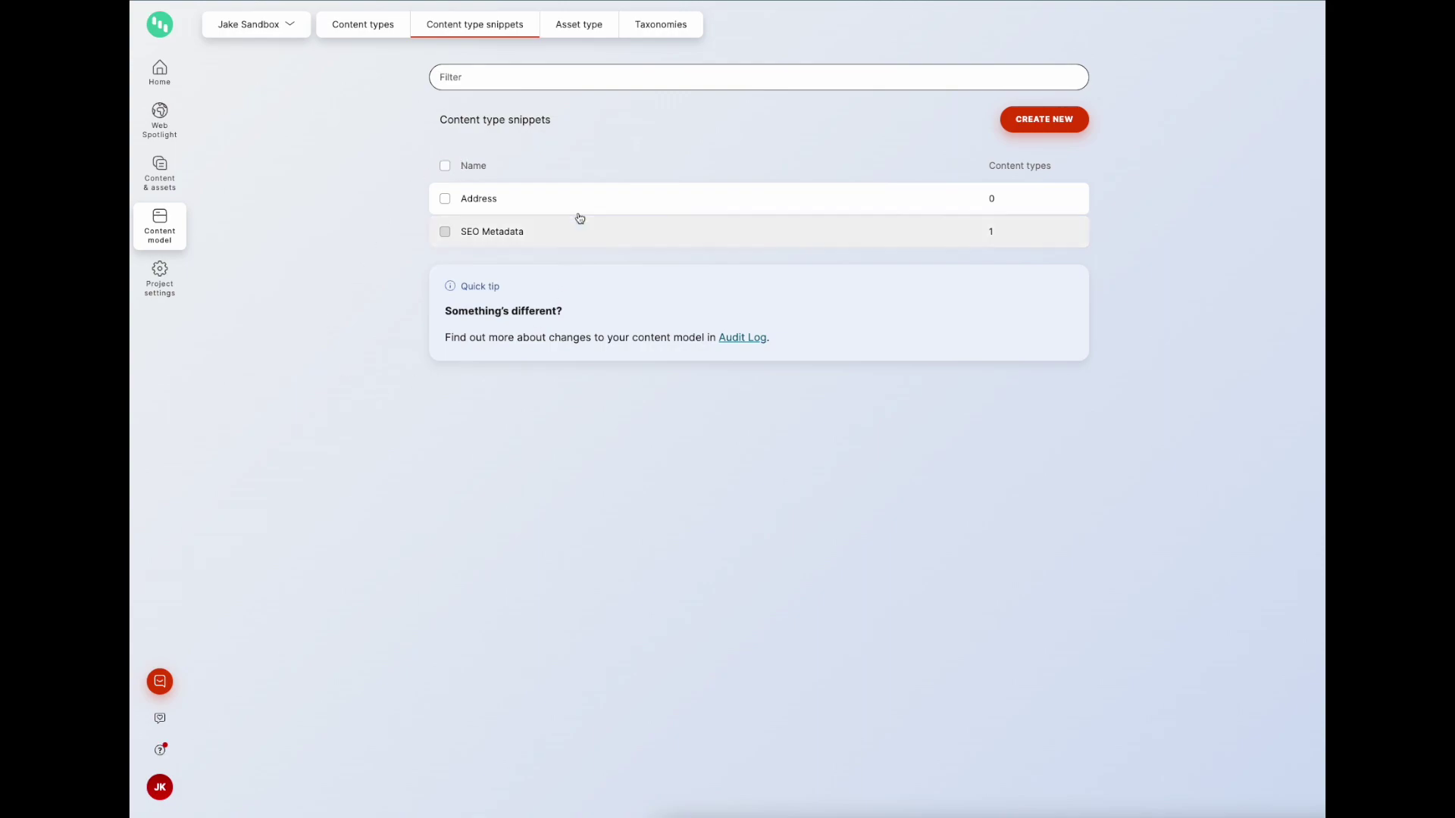
click(537, 206)
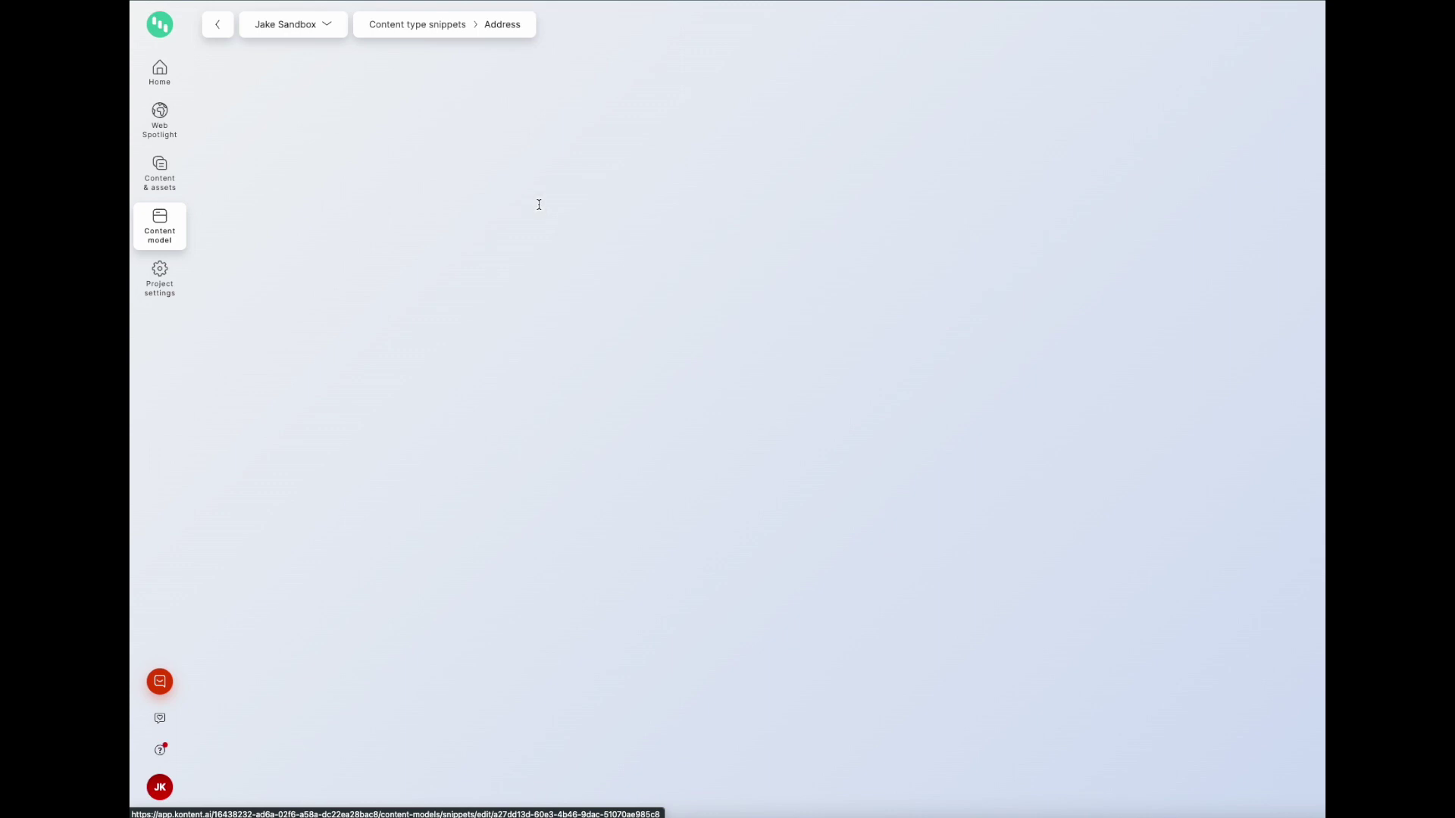
scroll(568, 285, down, 2)
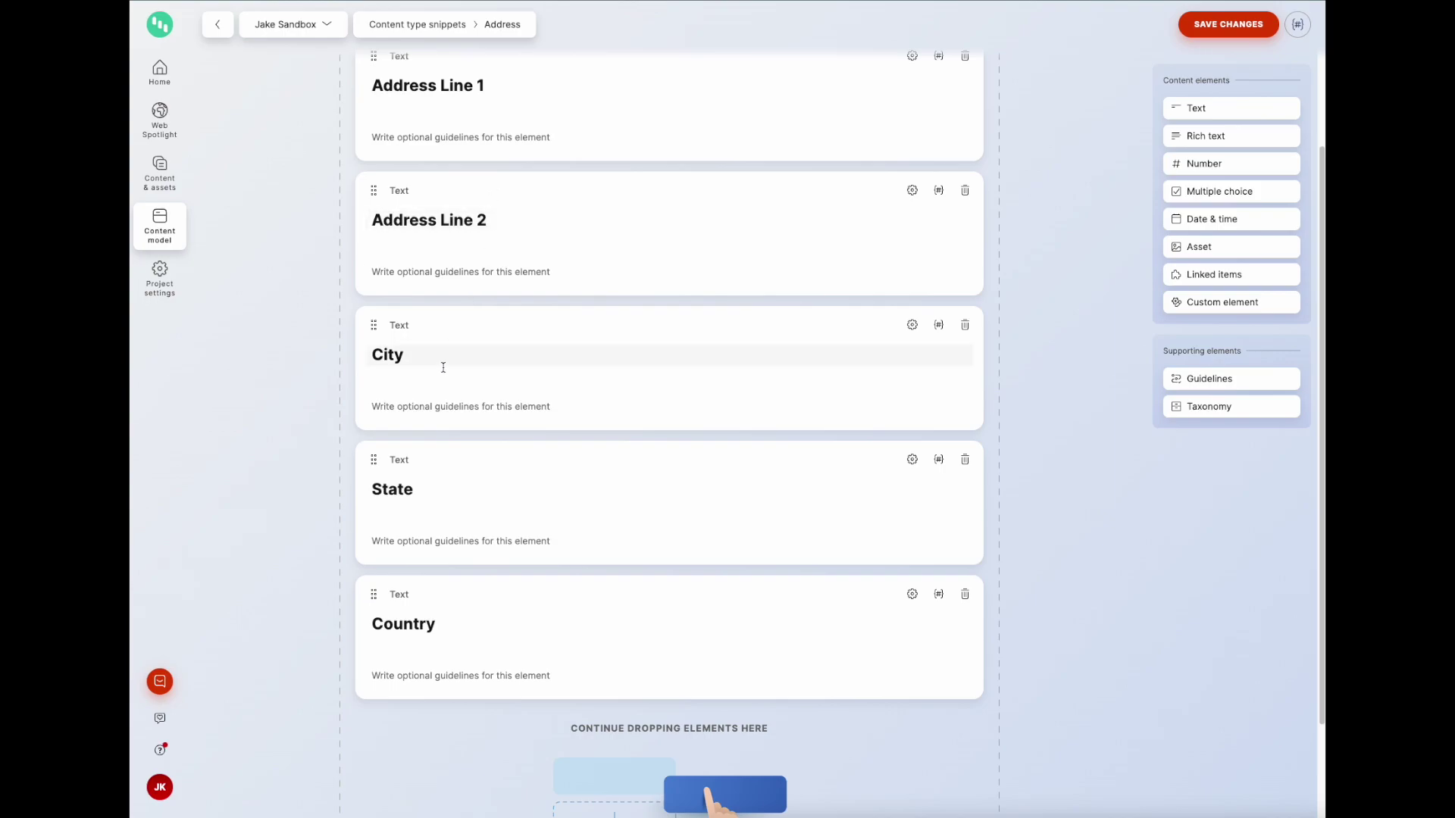
scroll(423, 604, up, 2)
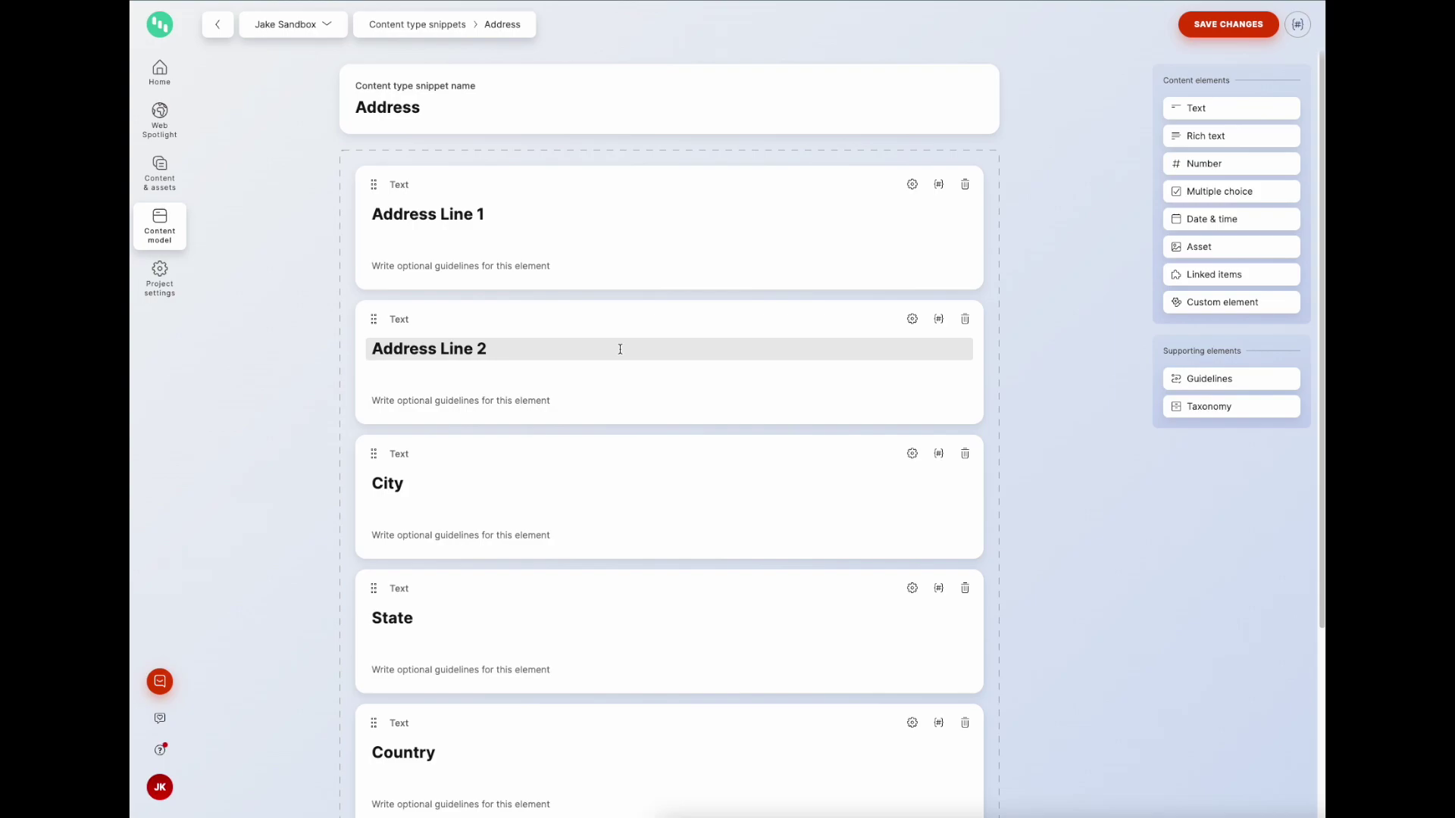
click(176, 229)
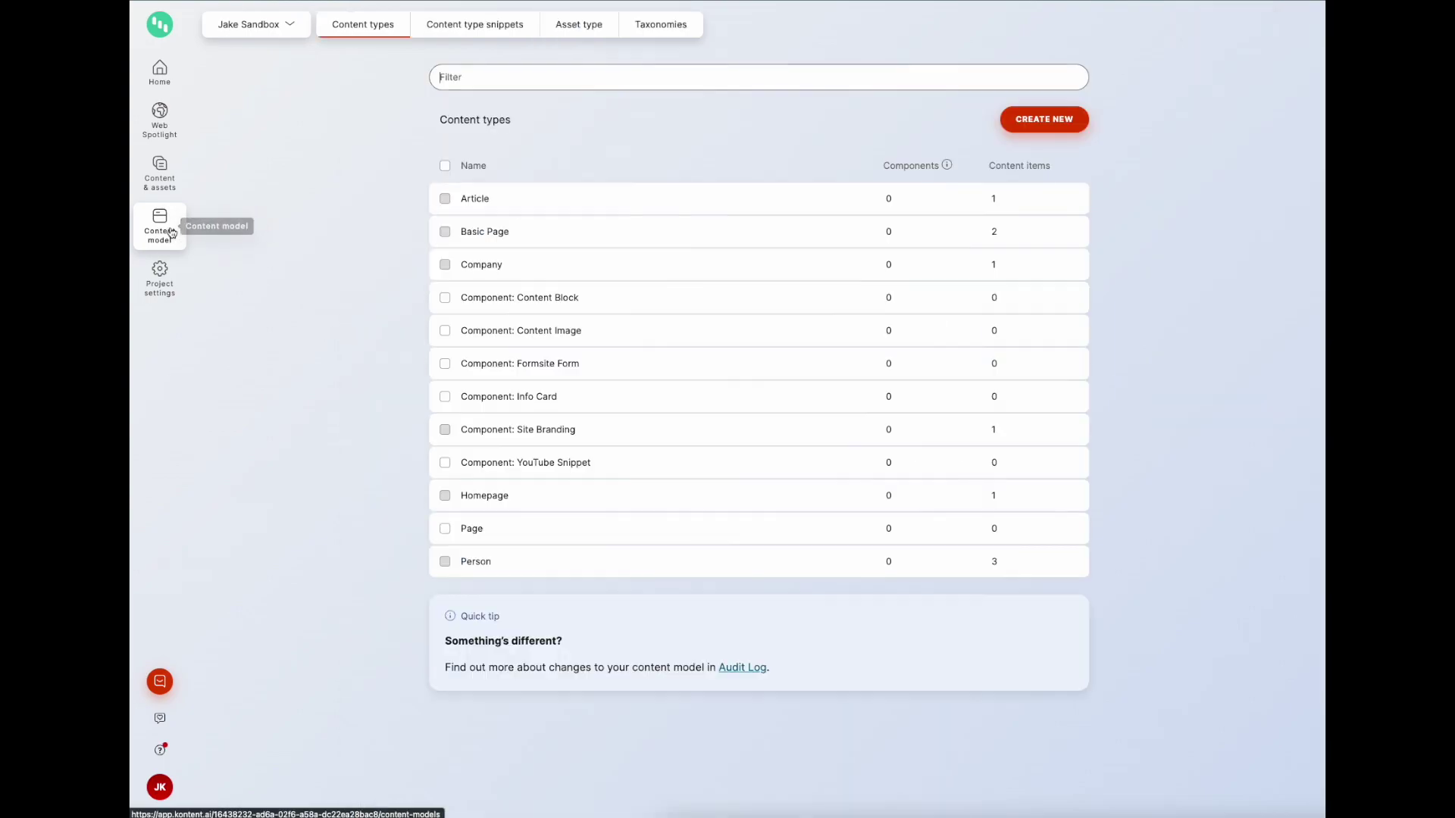
Step: Add the Address content type snippet to Company, save it, and open the Person type
click(505, 261)
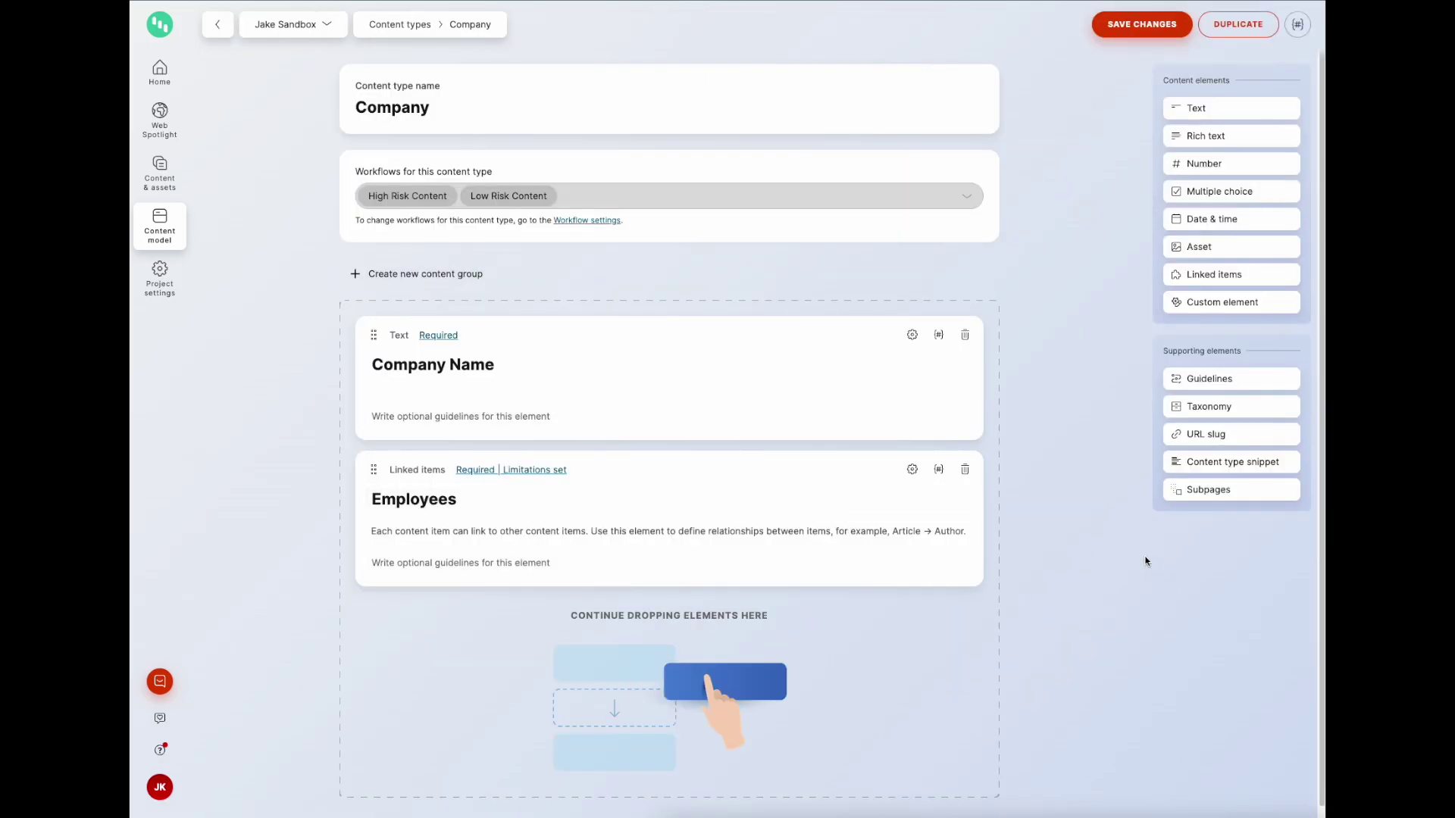
click(1228, 472)
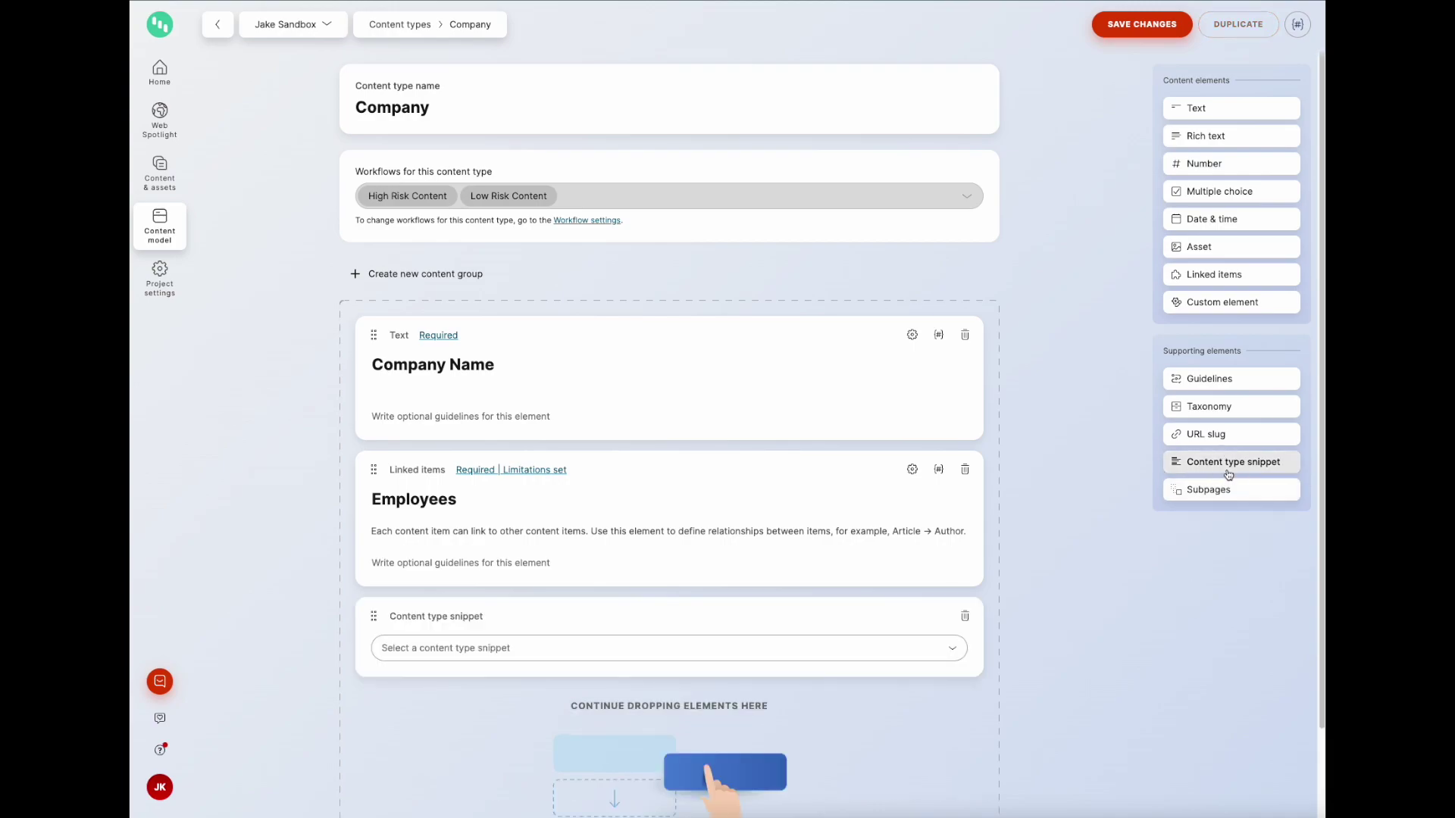
click(953, 649)
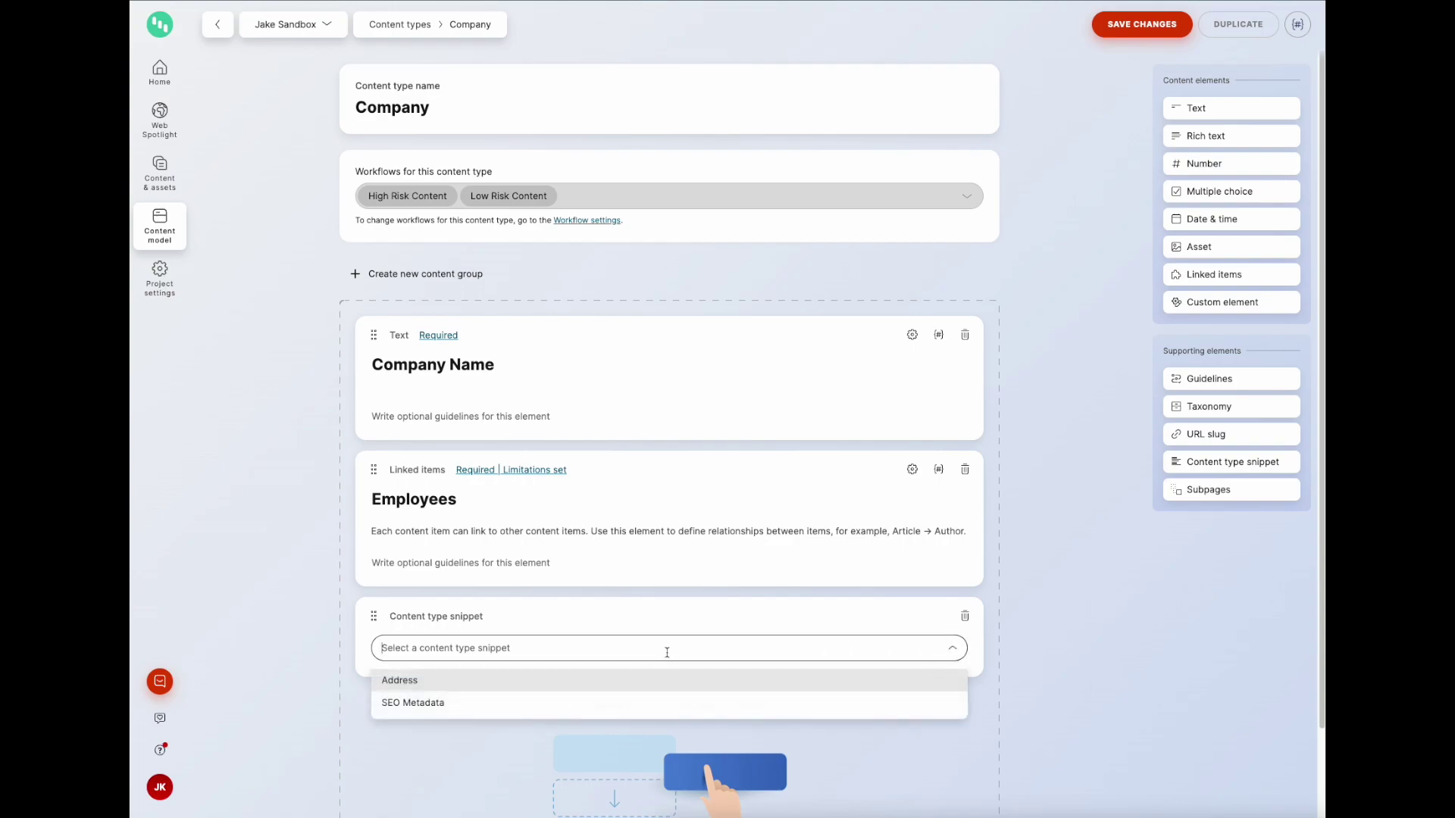
click(429, 687)
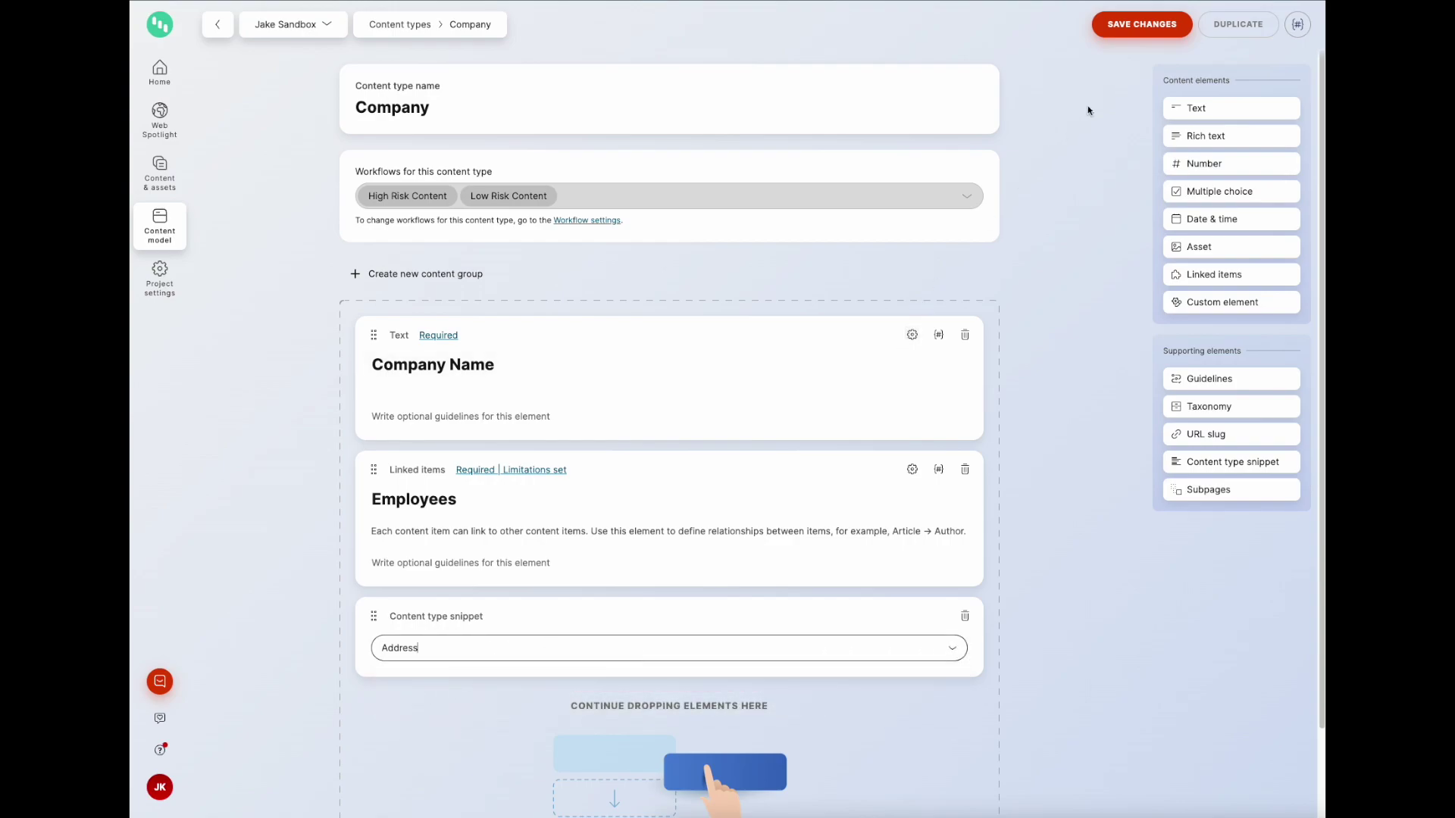
click(1119, 27)
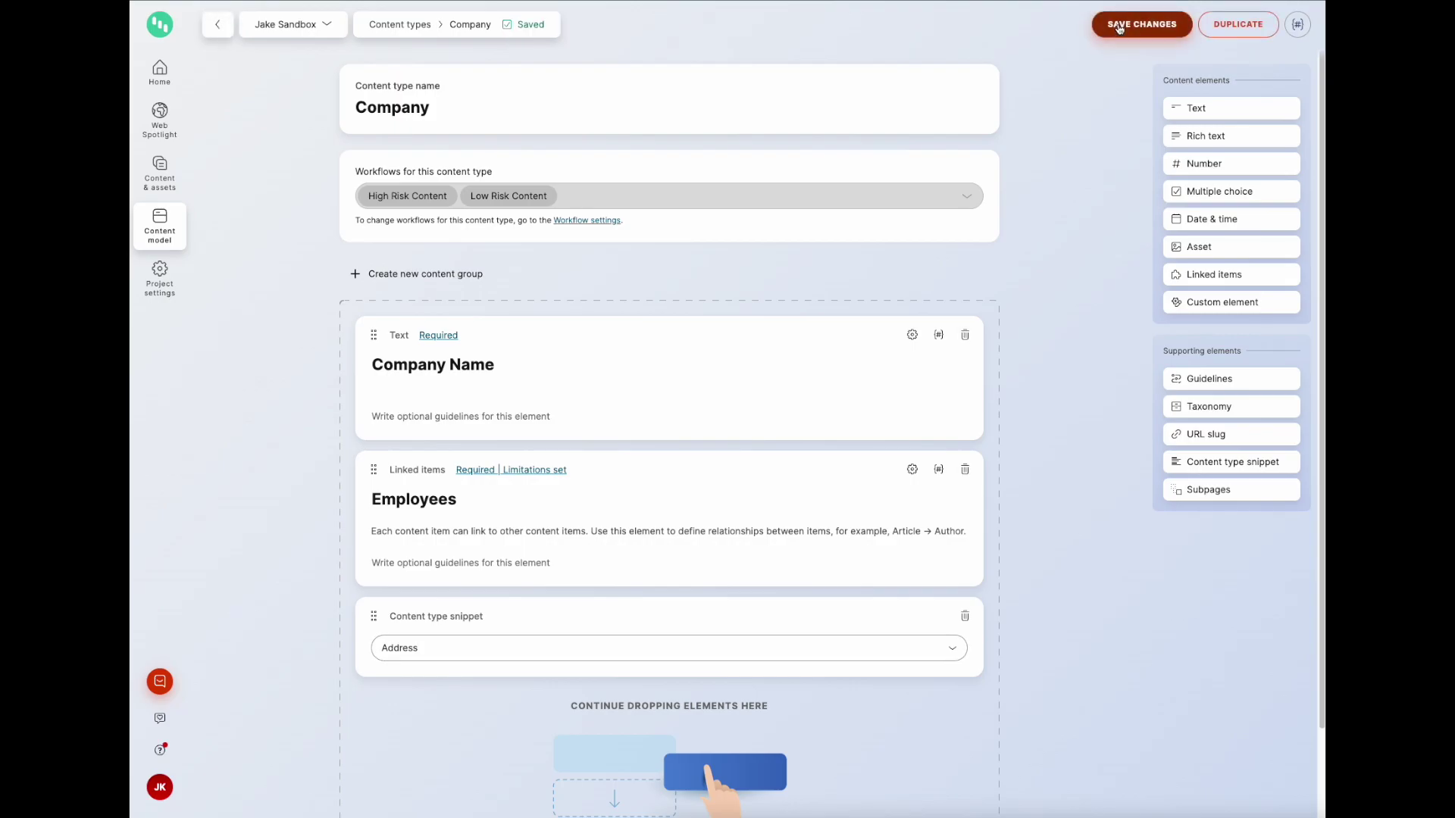
click(154, 231)
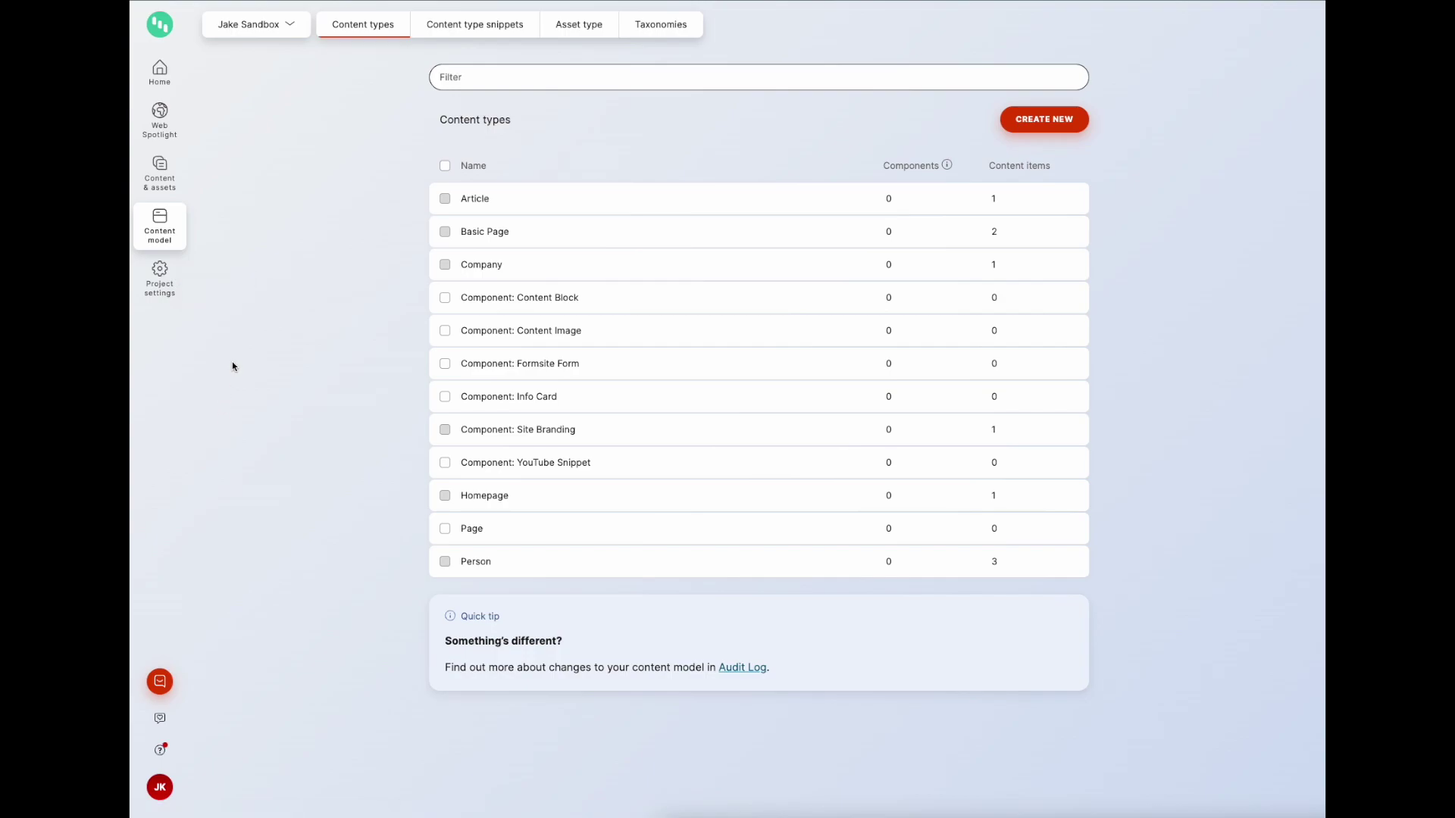
click(484, 562)
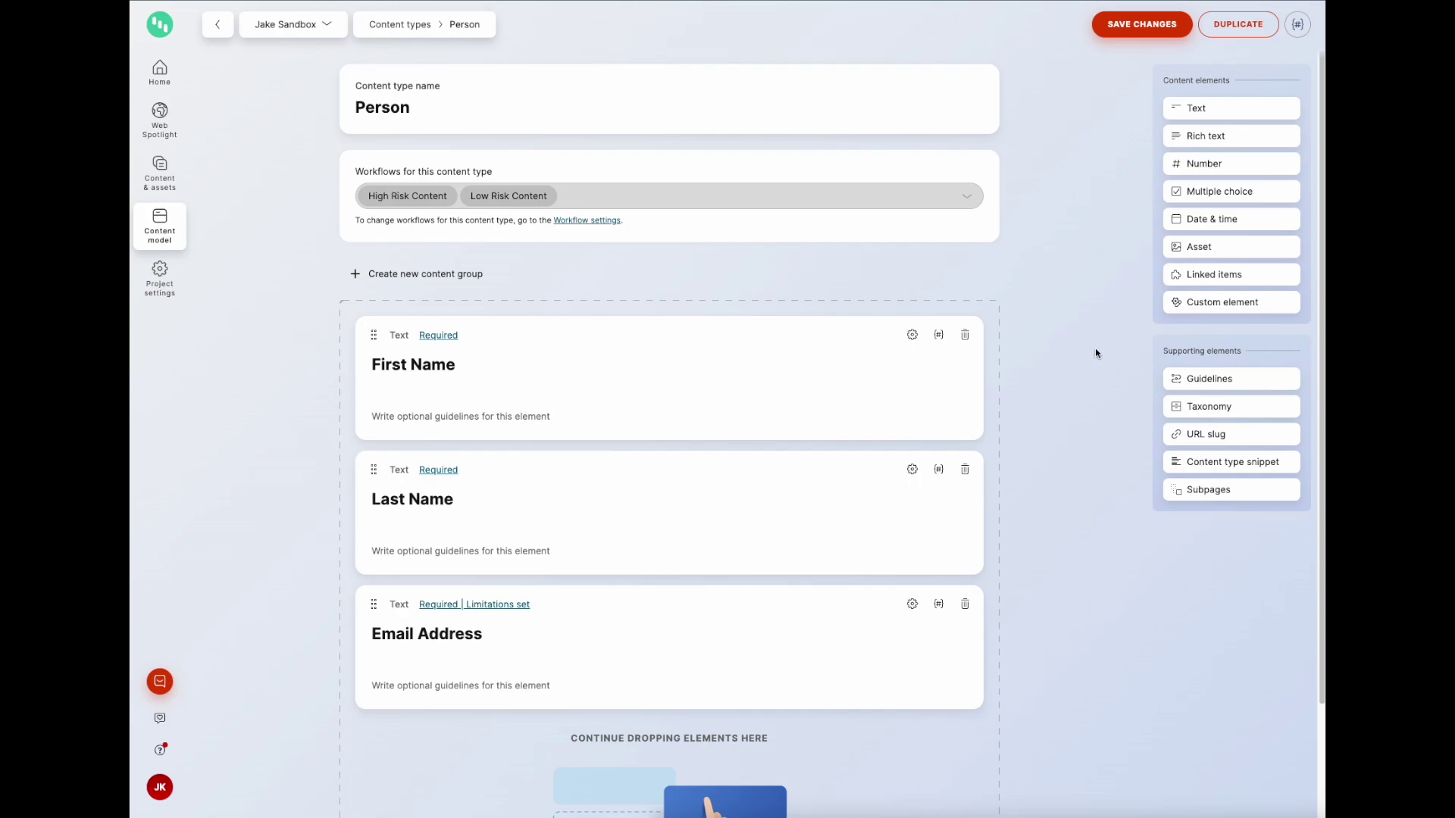
Step: Add the Address snippet element to the Person type, save it, and go to content items
click(1208, 461)
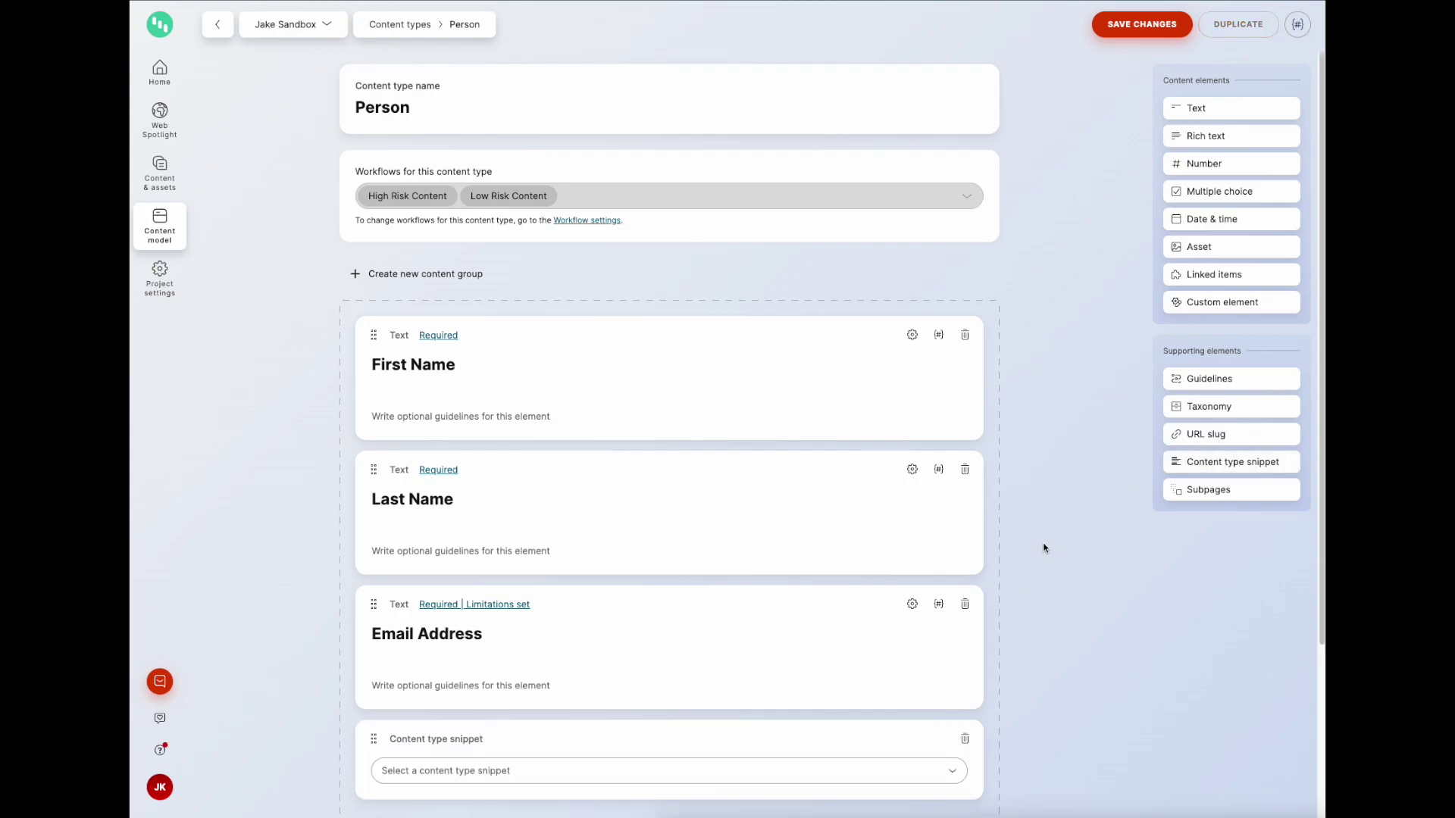
scroll(1023, 576, down, 2)
click(946, 591)
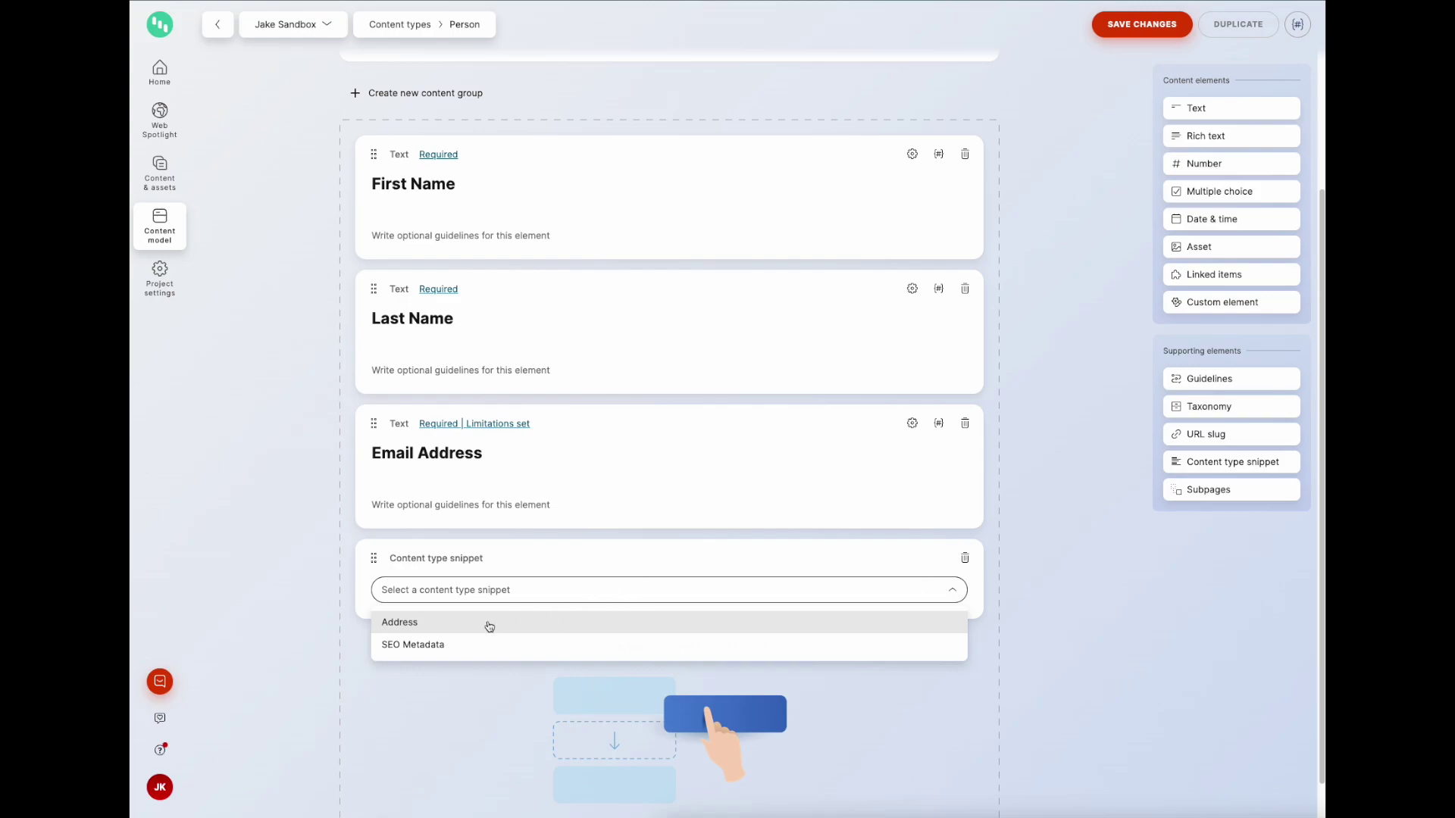
click(462, 624)
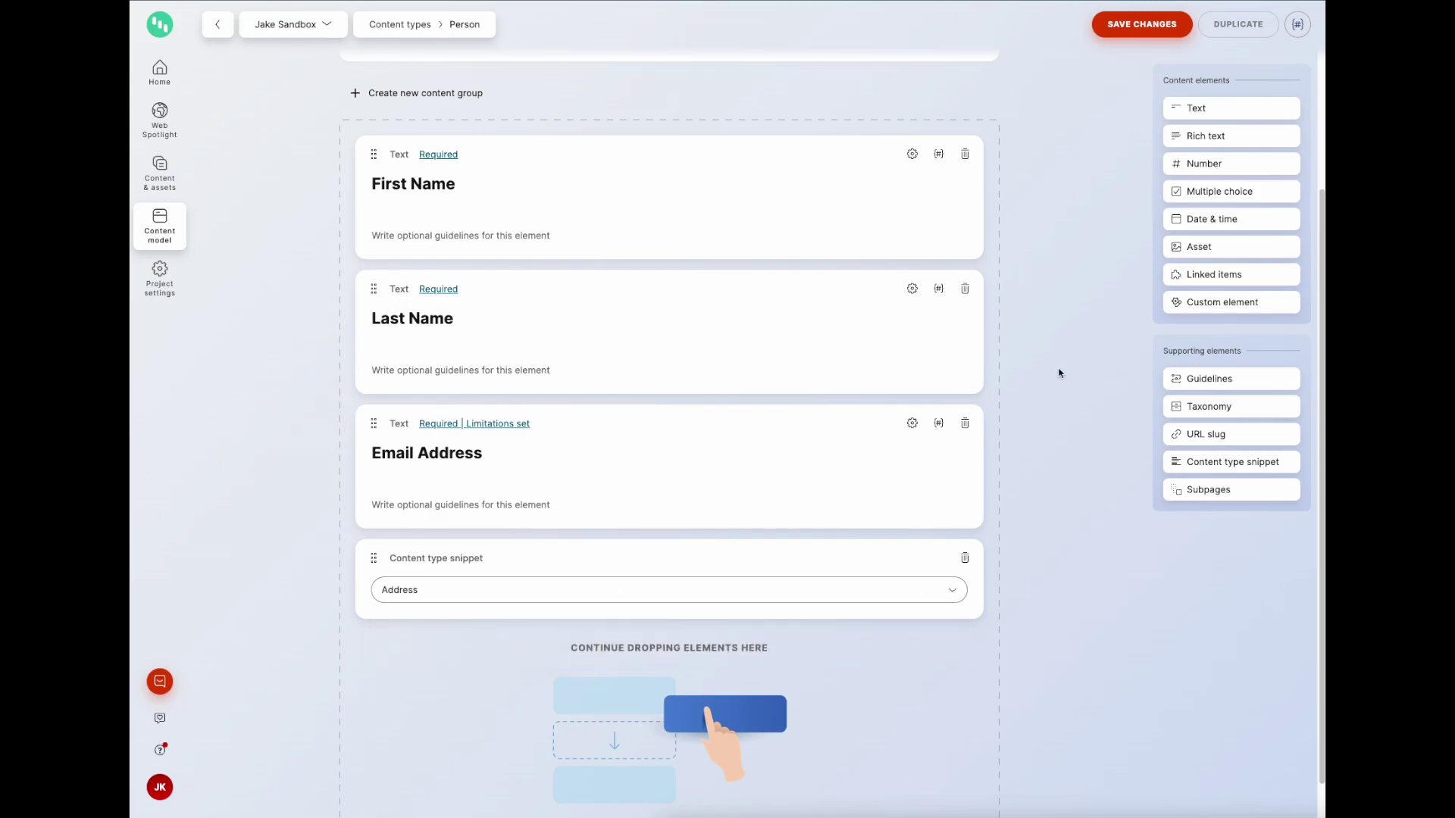
click(1154, 26)
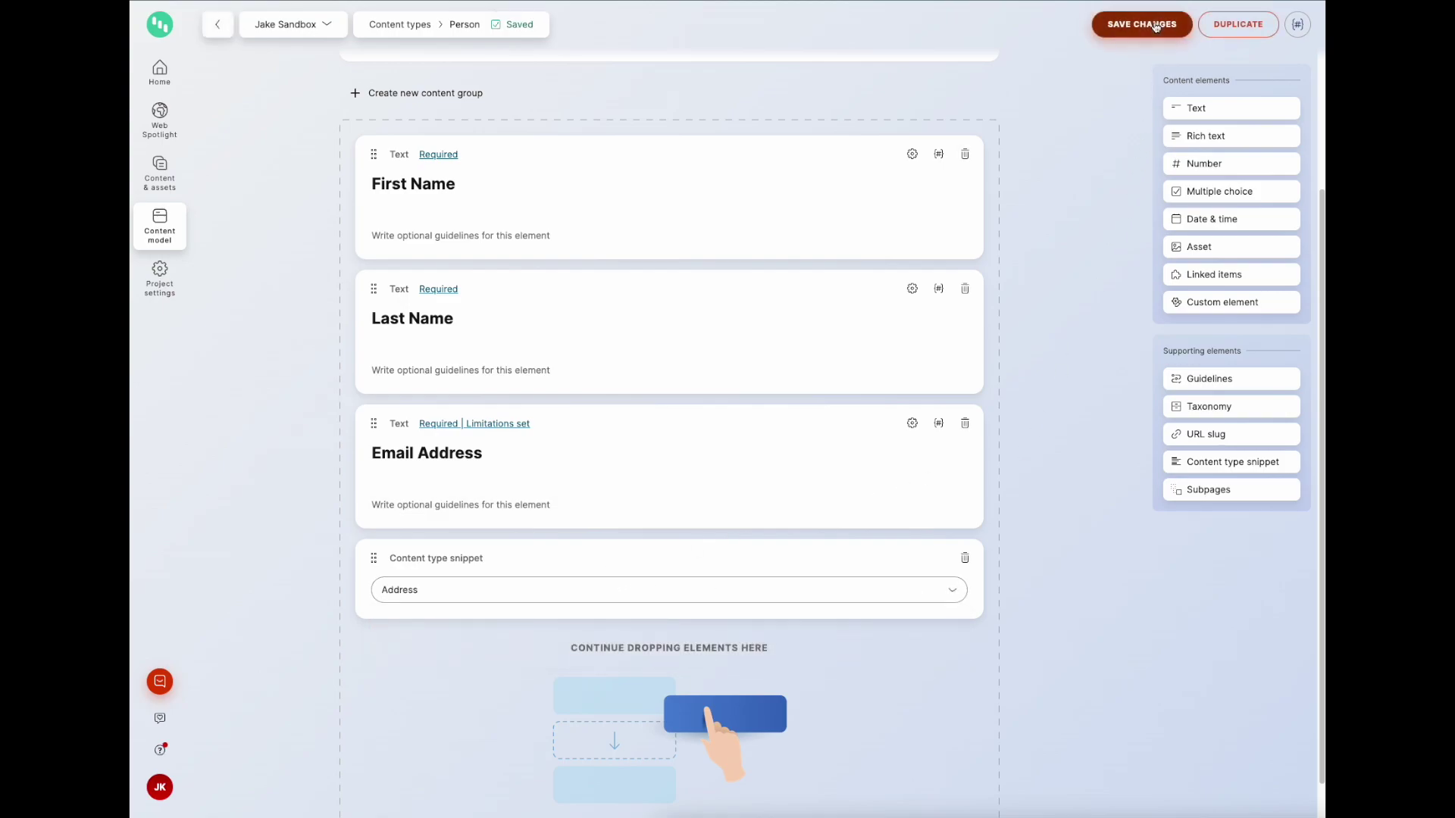
scroll(1029, 312, down, 1)
scroll(1029, 313, up, 3)
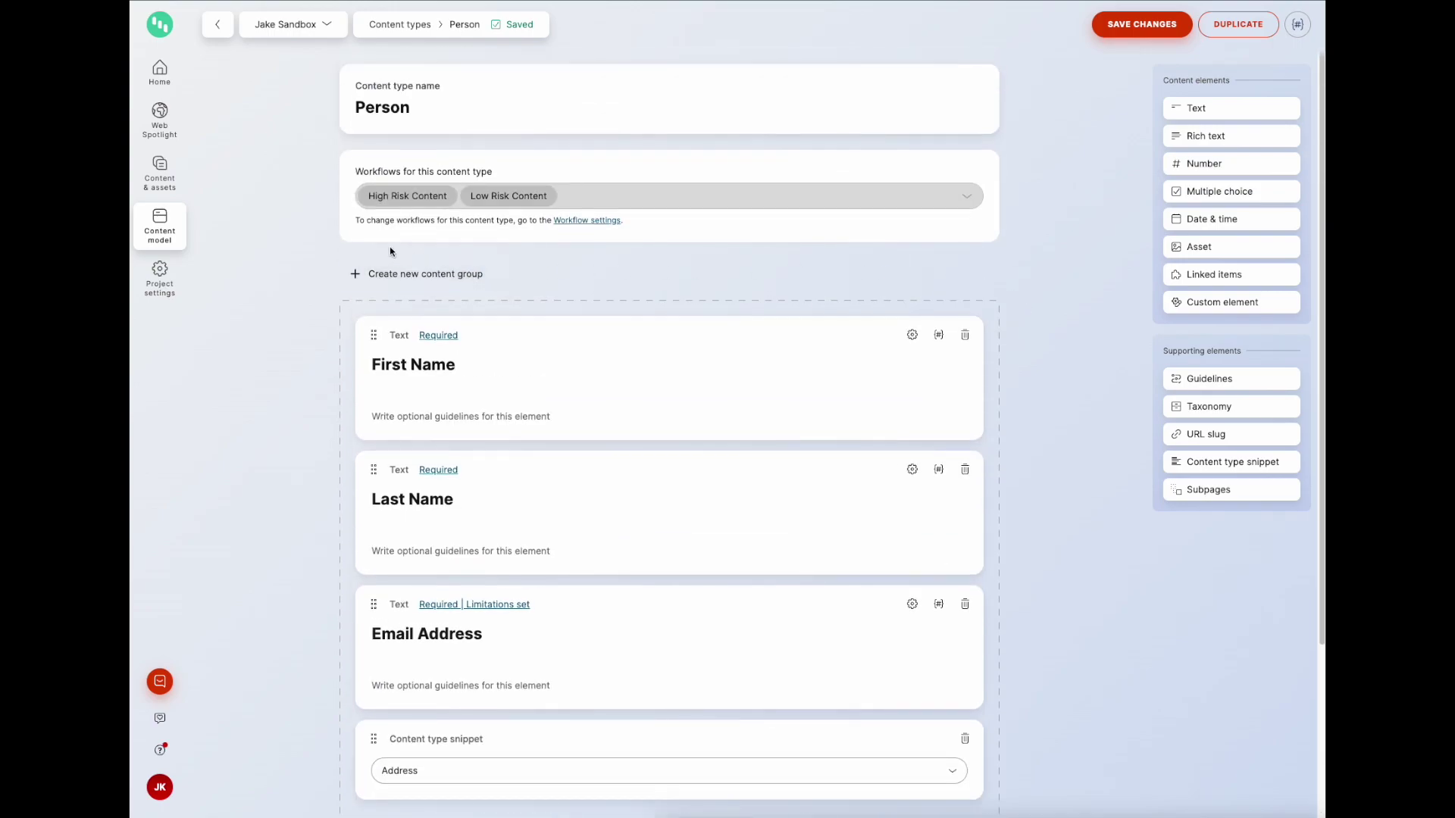
click(161, 186)
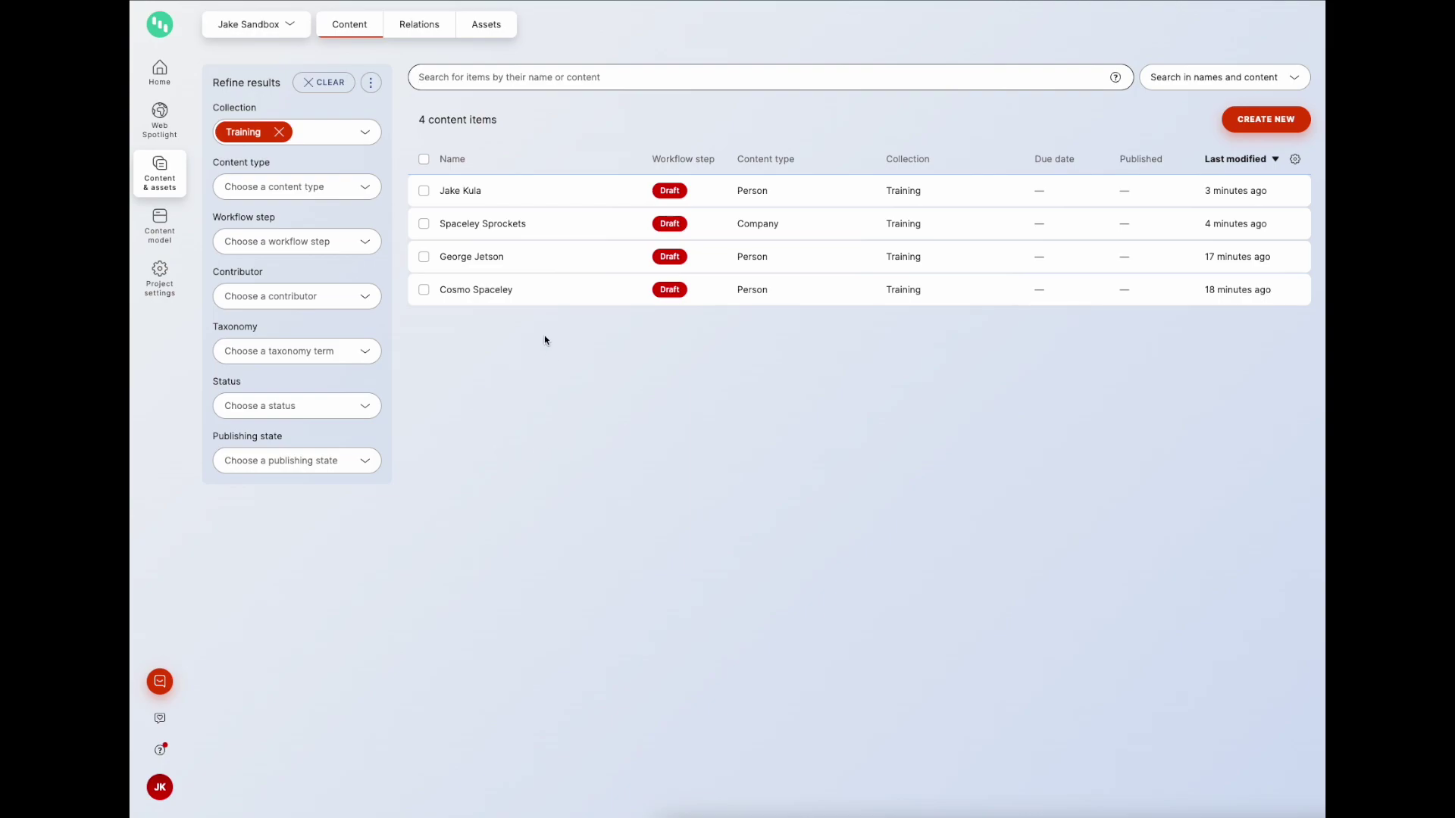
Step: Check the new Address fields in a Person item and in Spaceley Sprockets, then go to Content model
click(570, 197)
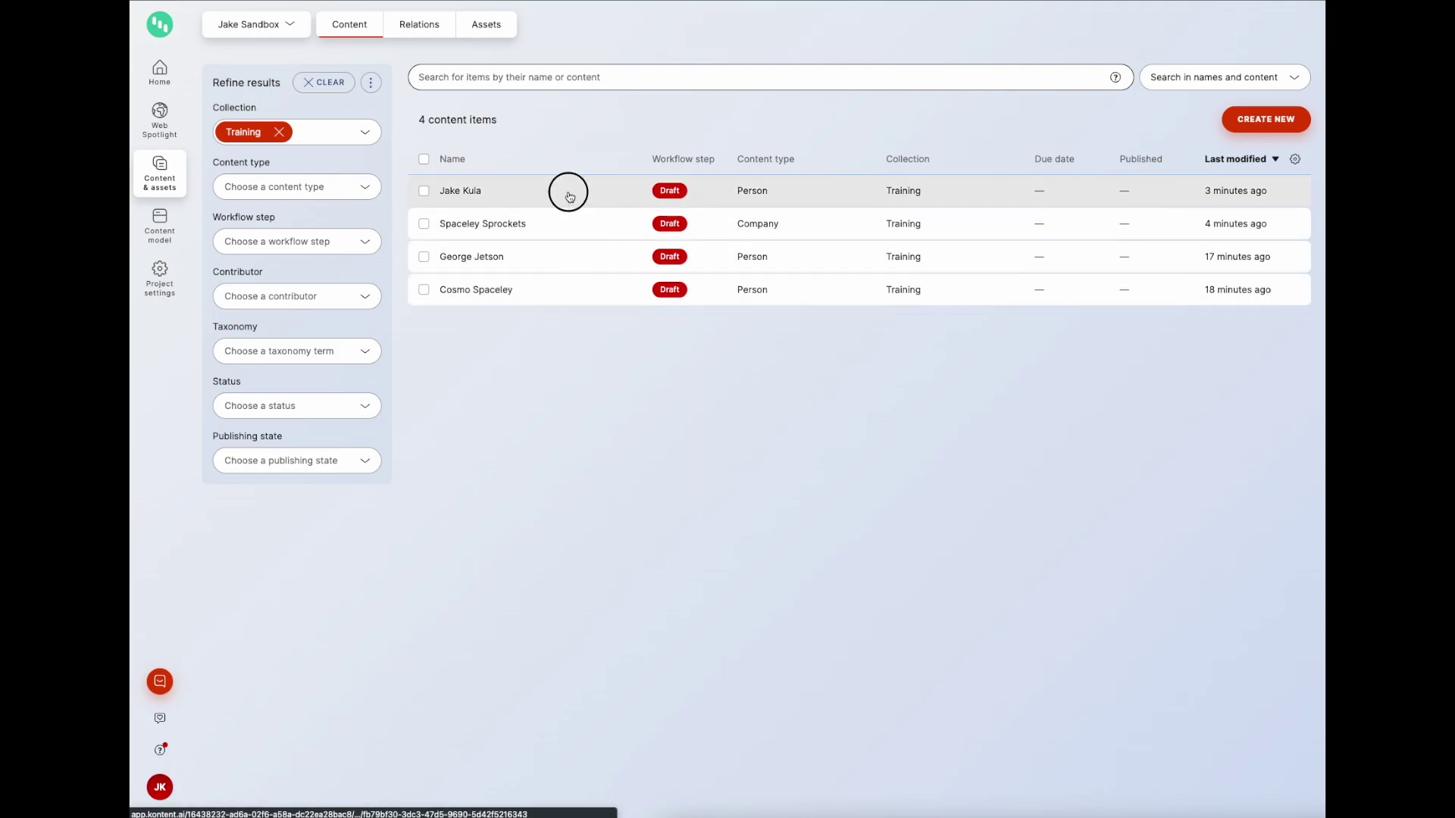
scroll(831, 423, down, 2)
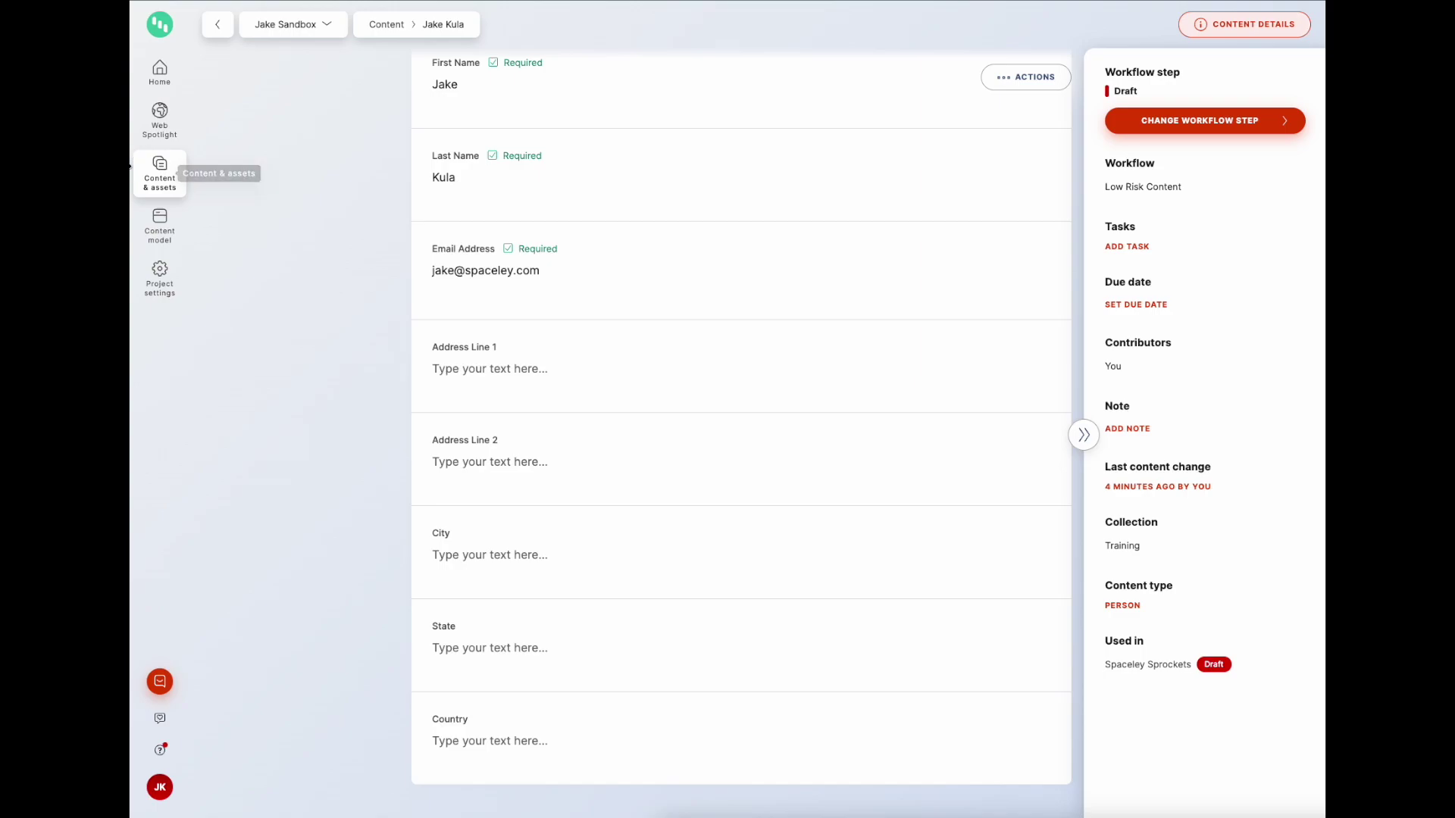
click(158, 167)
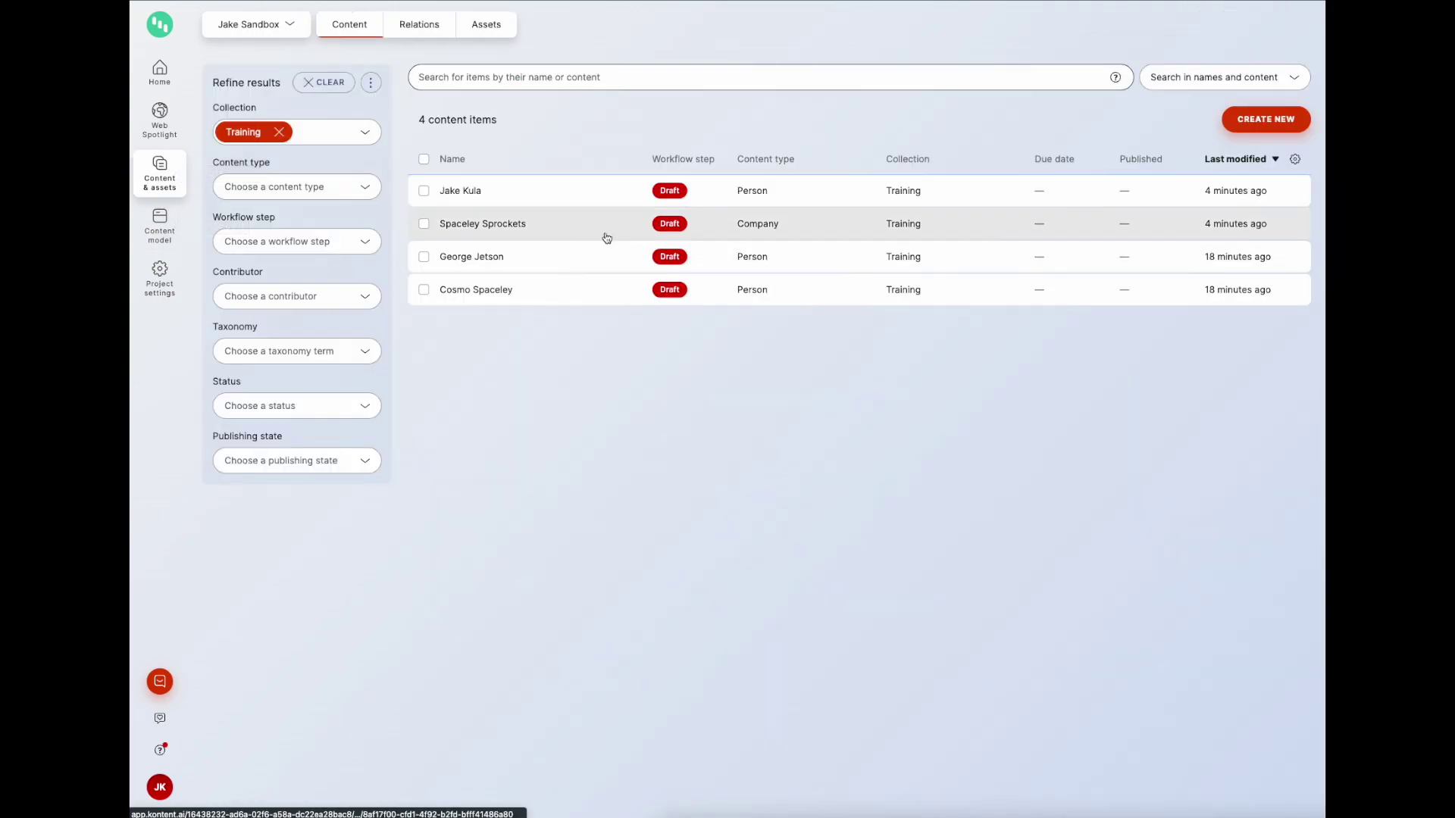
click(604, 236)
scroll(740, 366, down, 3)
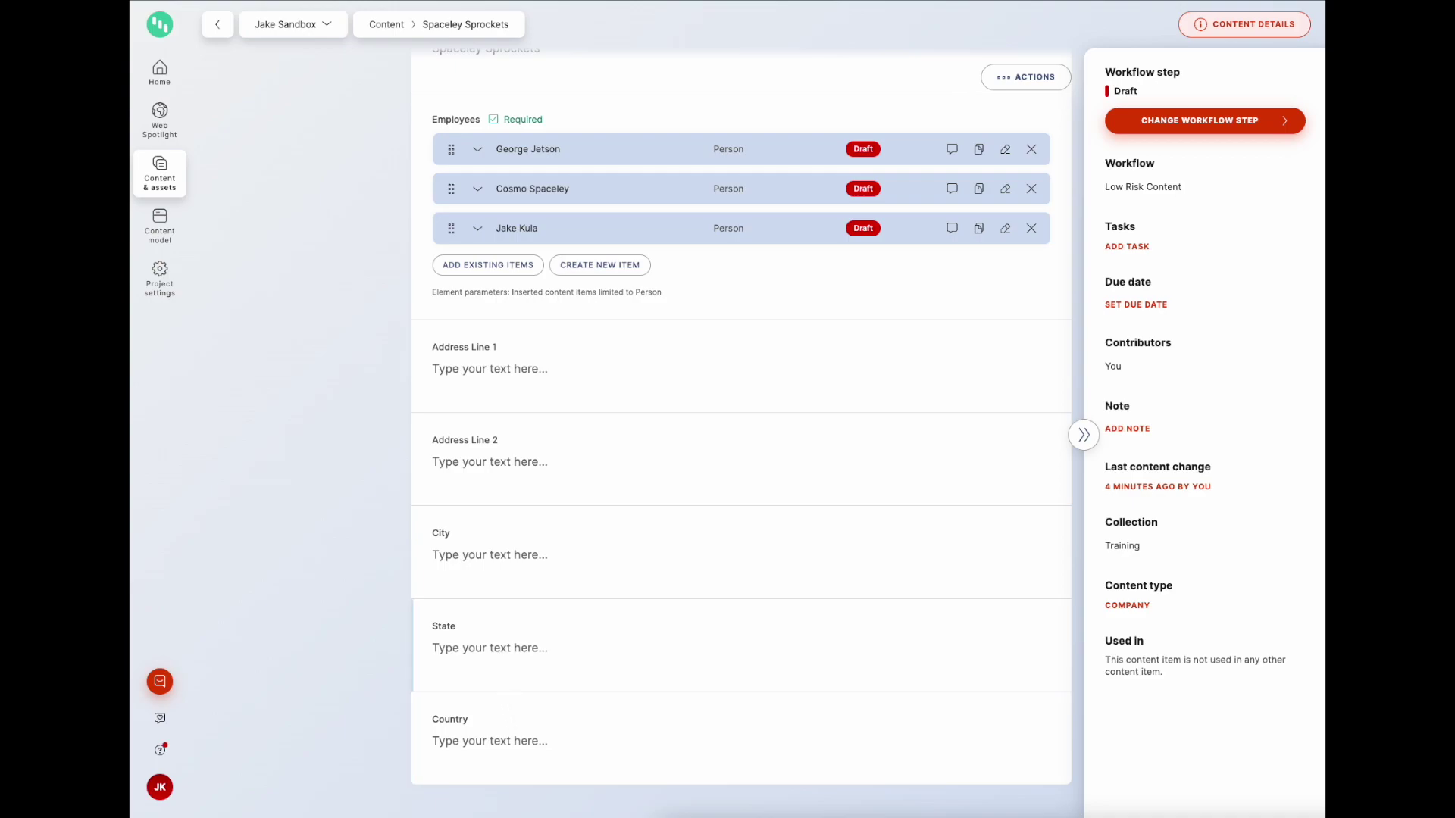
click(175, 240)
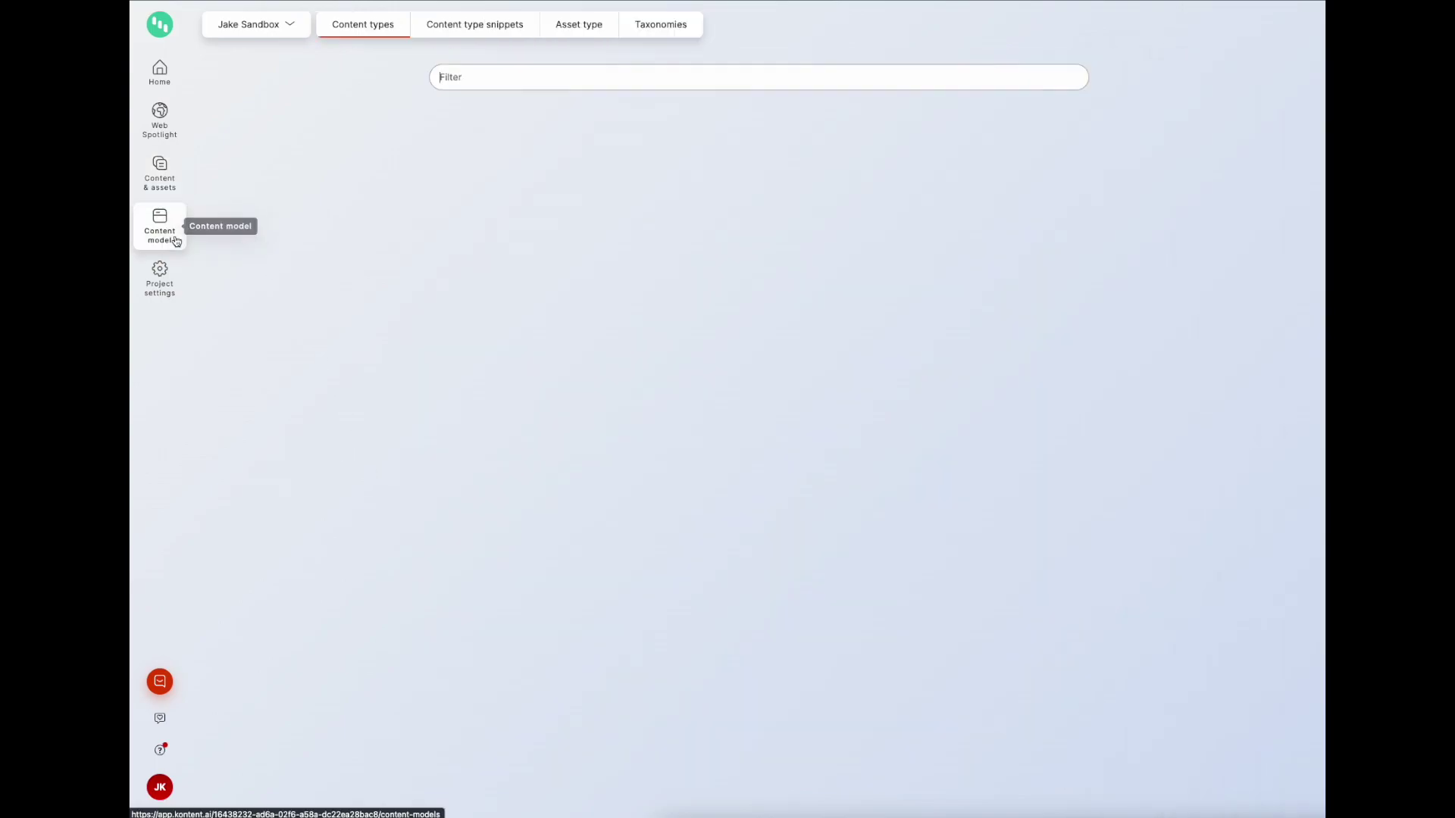
Step: Add a text element named Planet to the Address snippet and save it
click(464, 25)
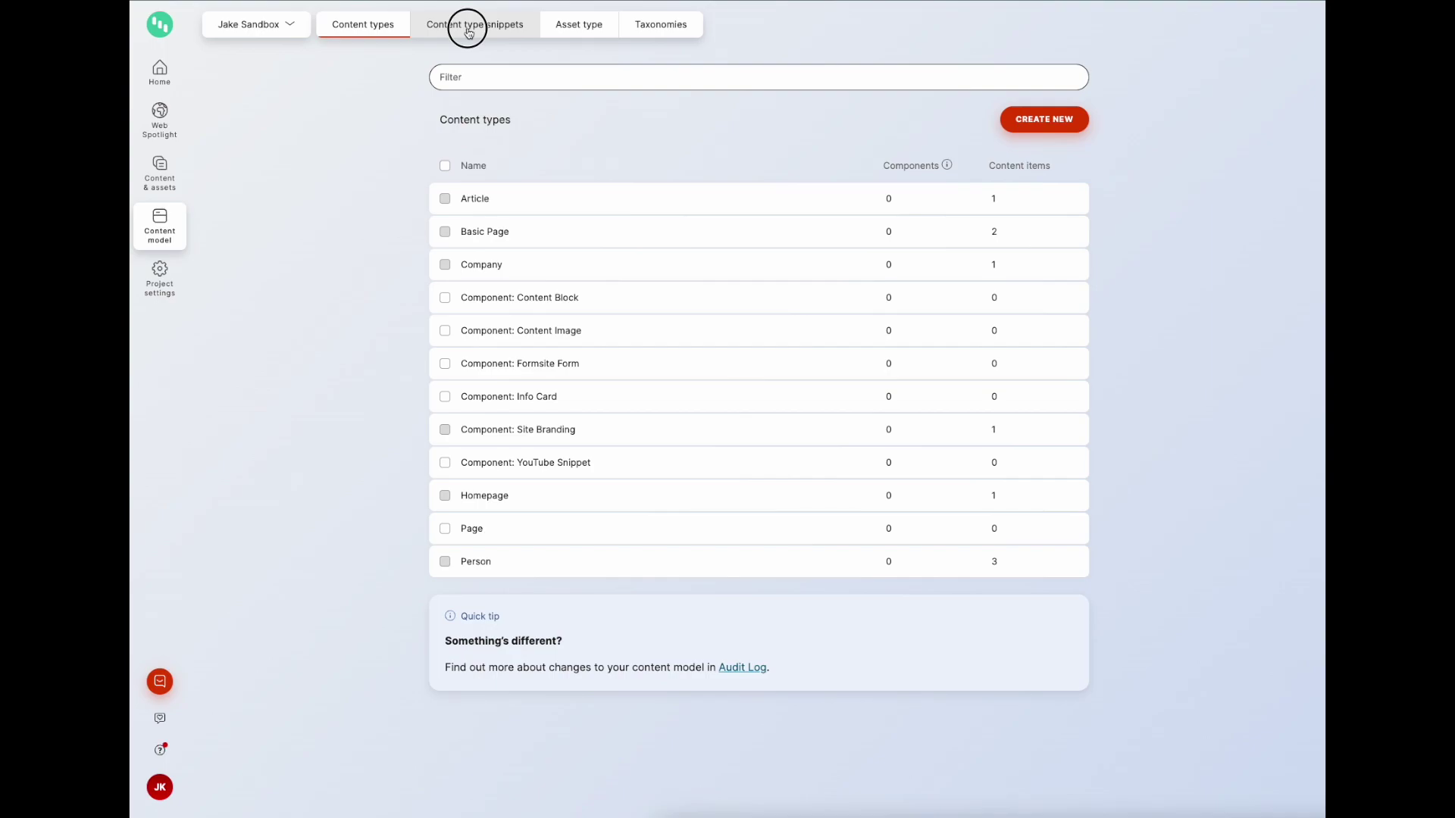
click(566, 203)
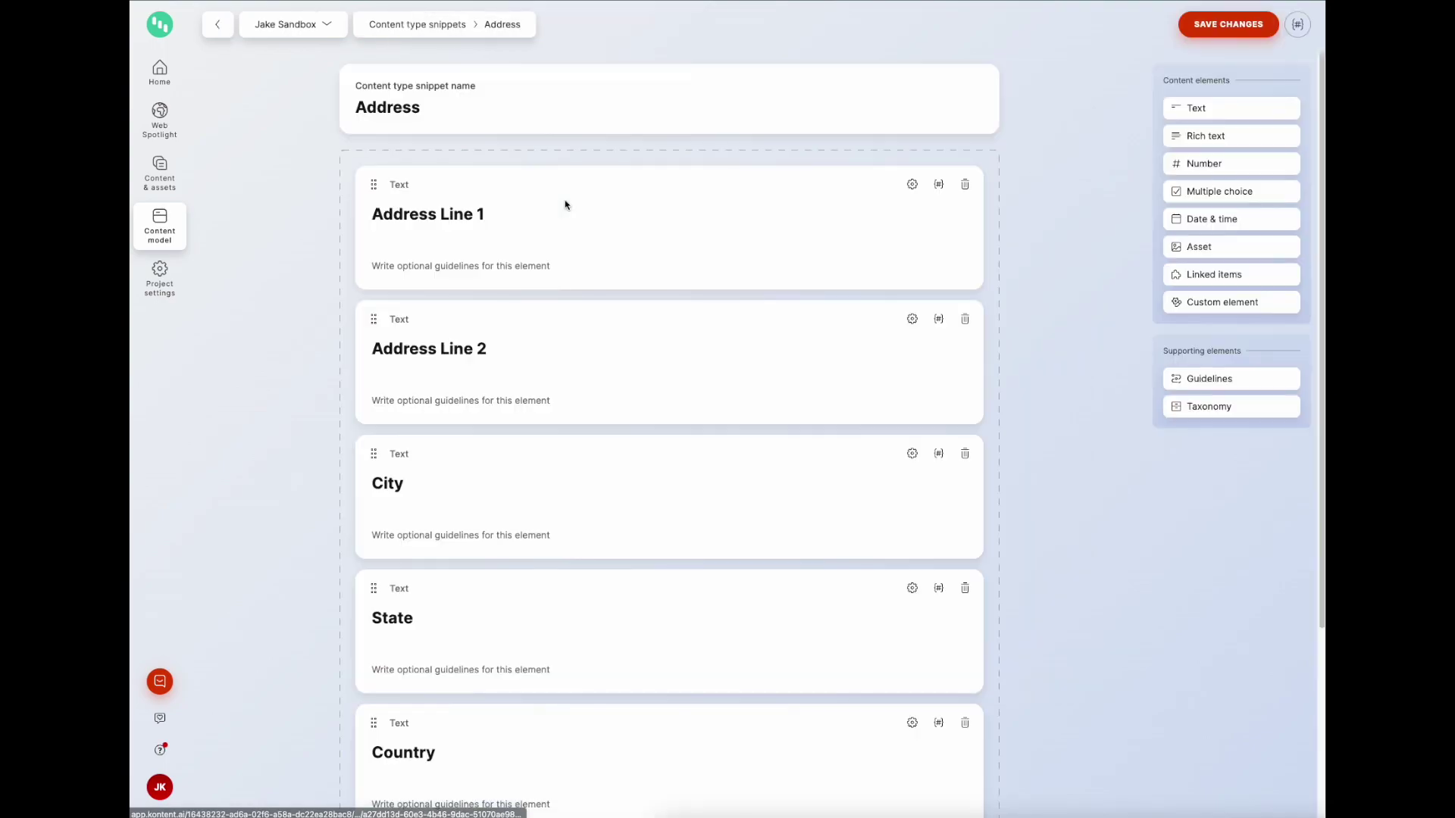
scroll(572, 250, down, 3)
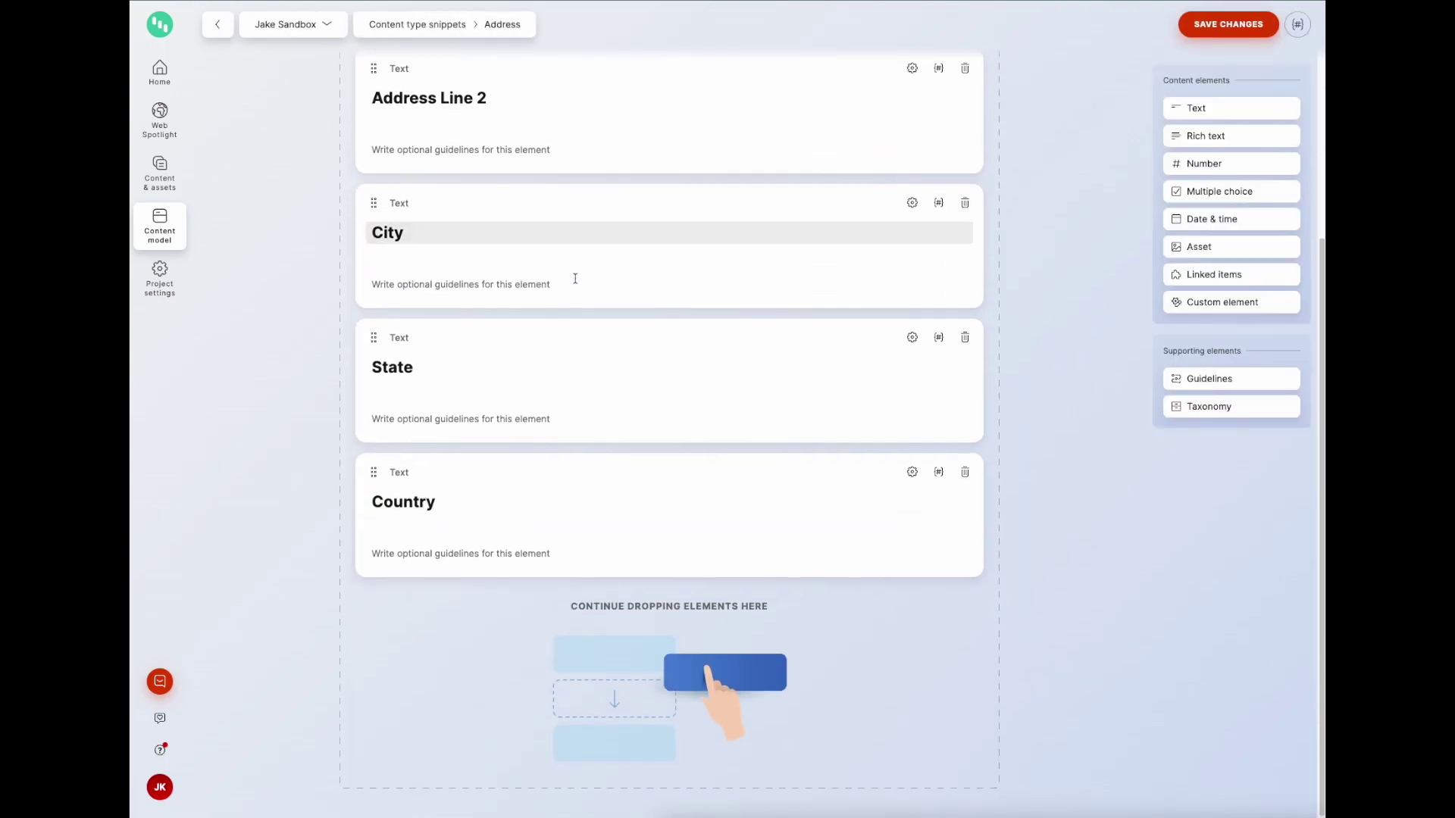
click(1209, 114)
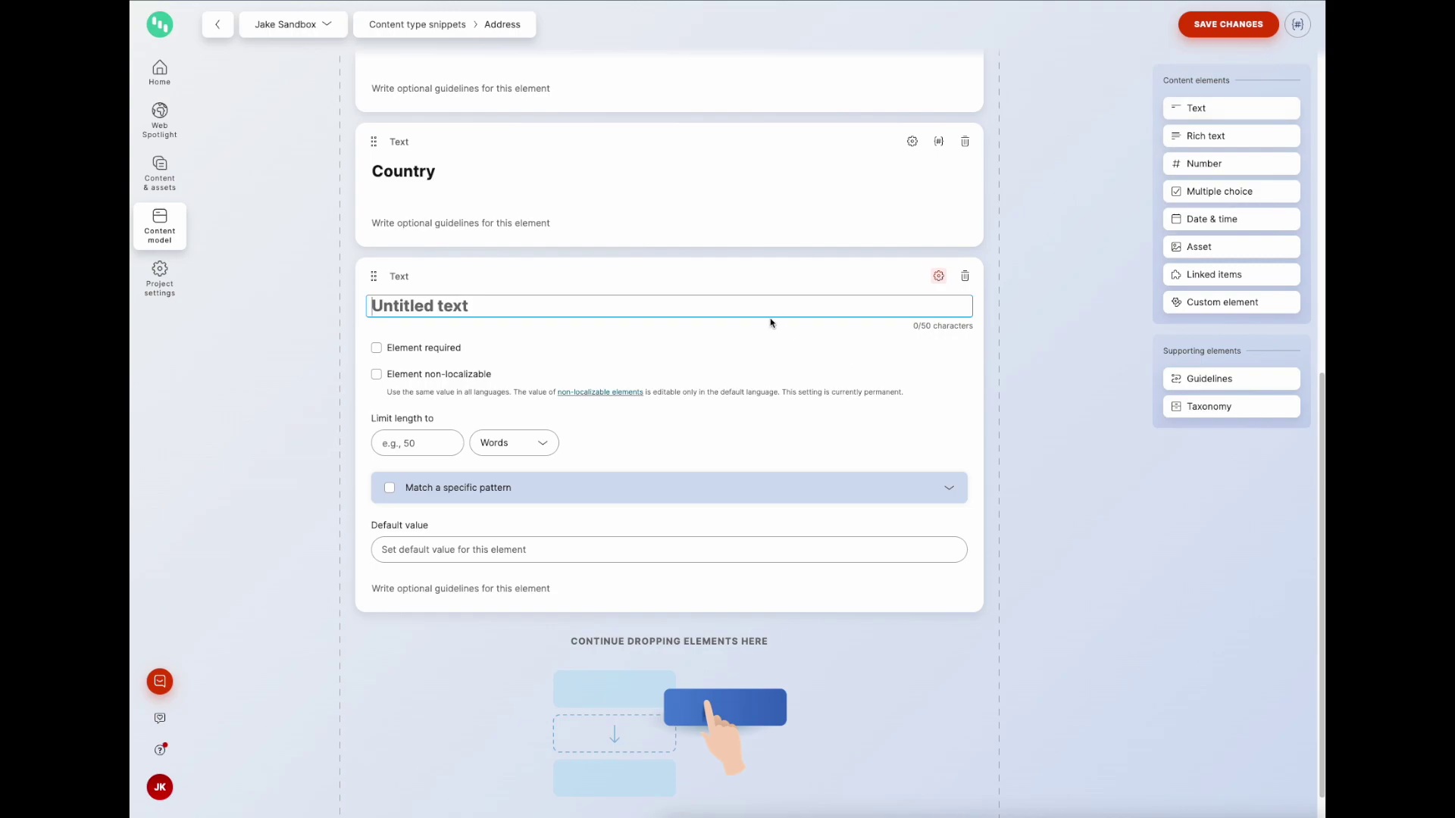
text(Planet)
click(1206, 30)
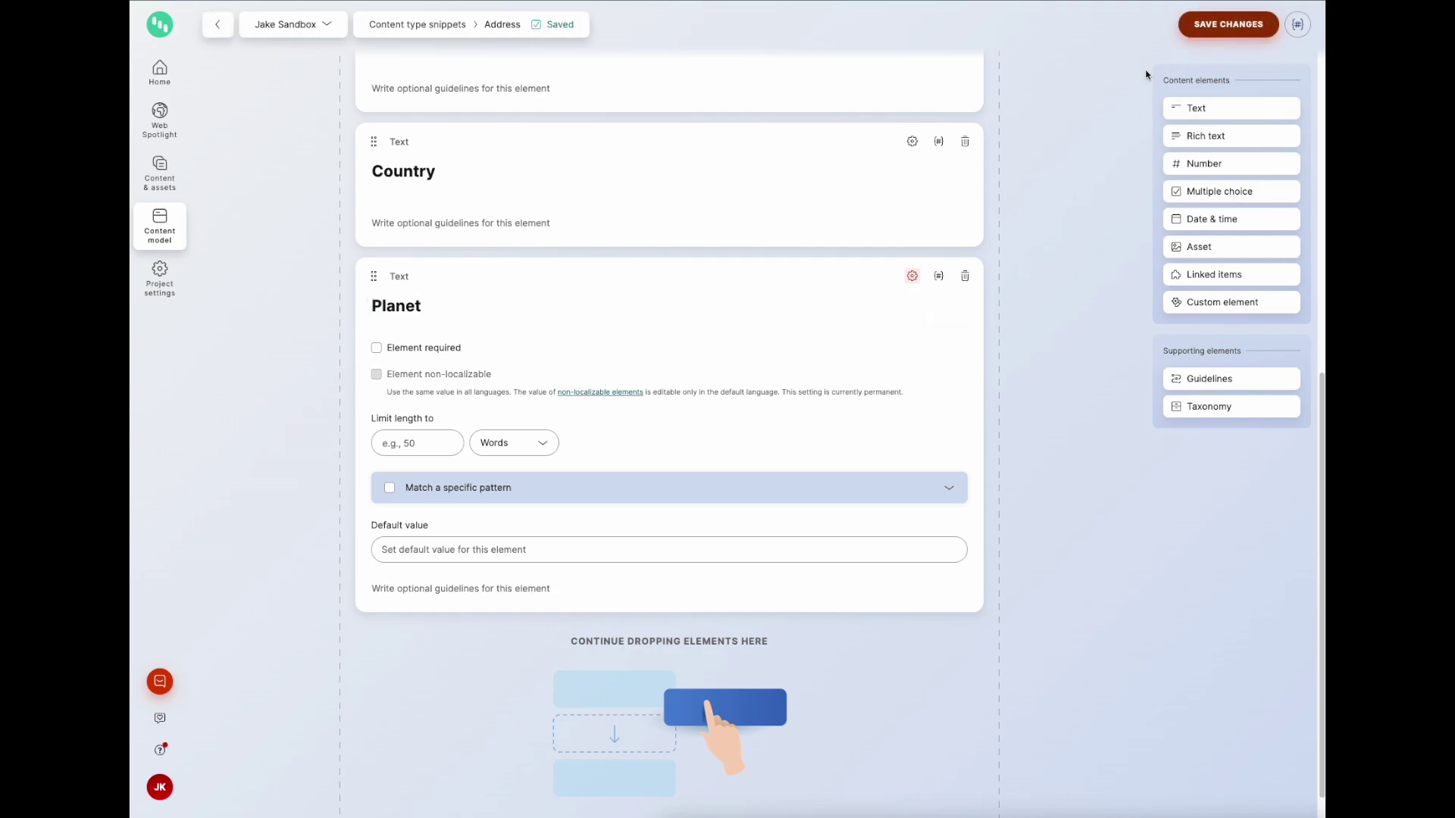
click(163, 174)
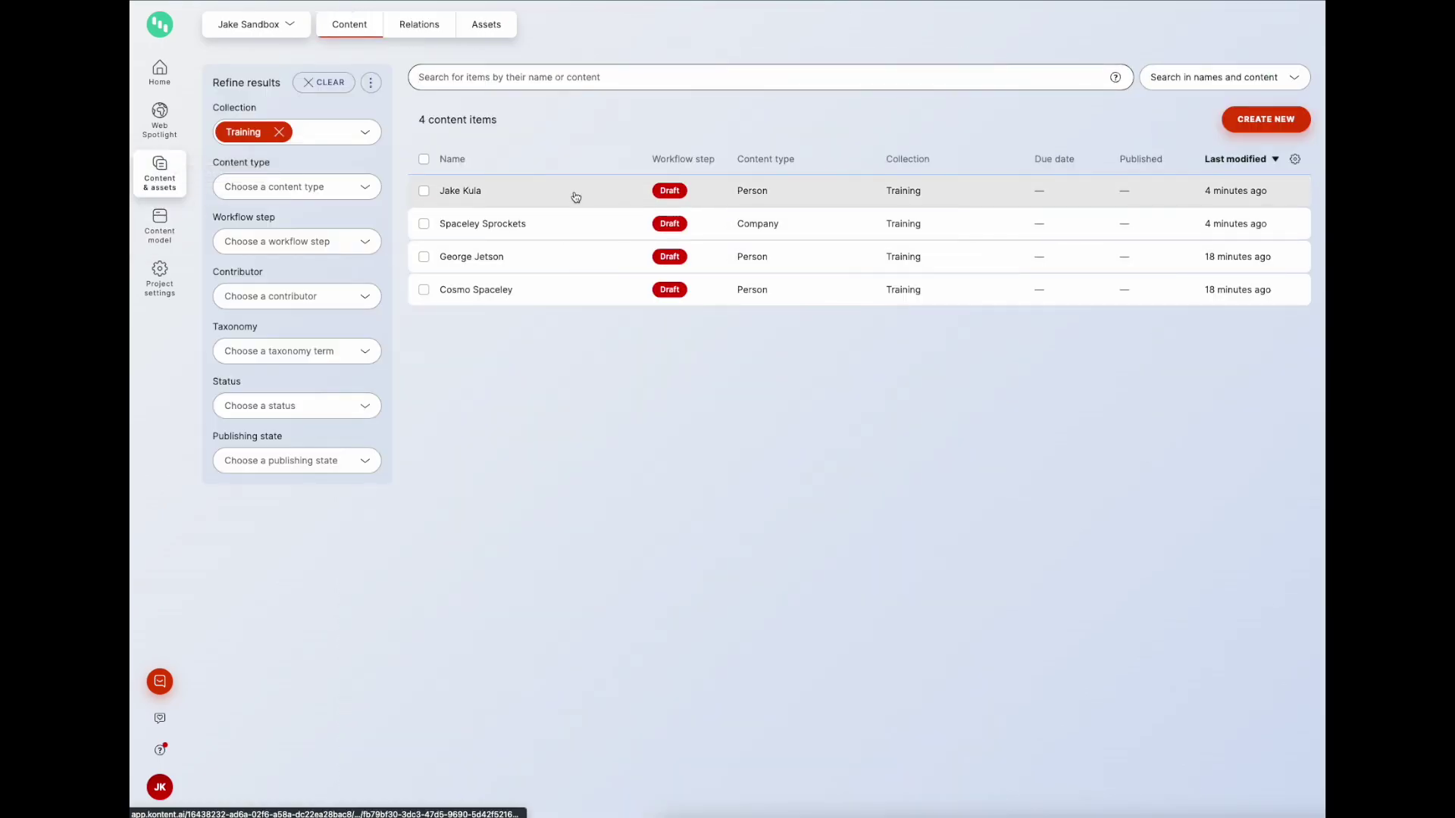
Step: Check the new Planet field in a Person item and in the Spaceley Sprockets item
click(577, 196)
scroll(671, 350, down, 3)
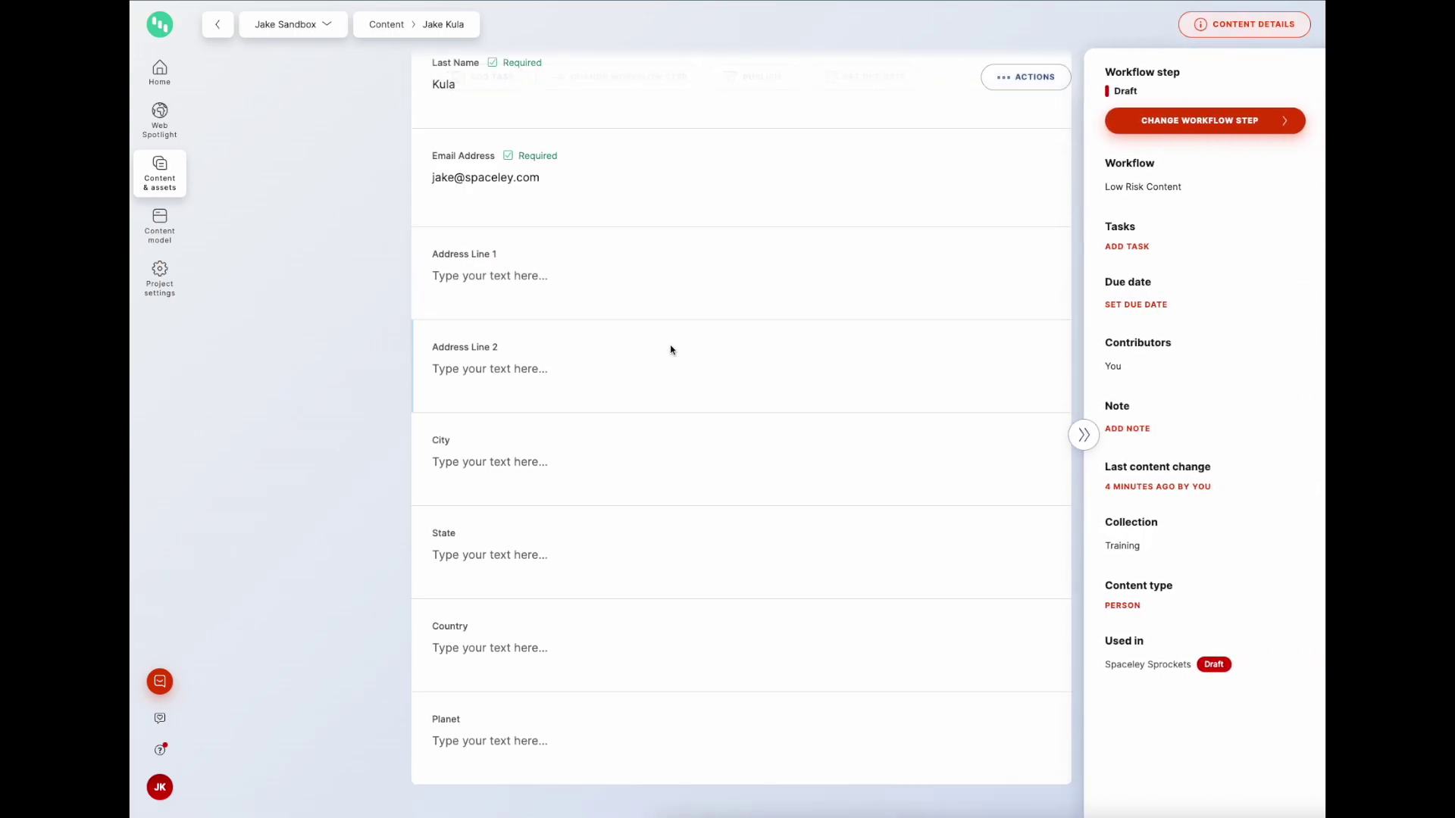
click(516, 731)
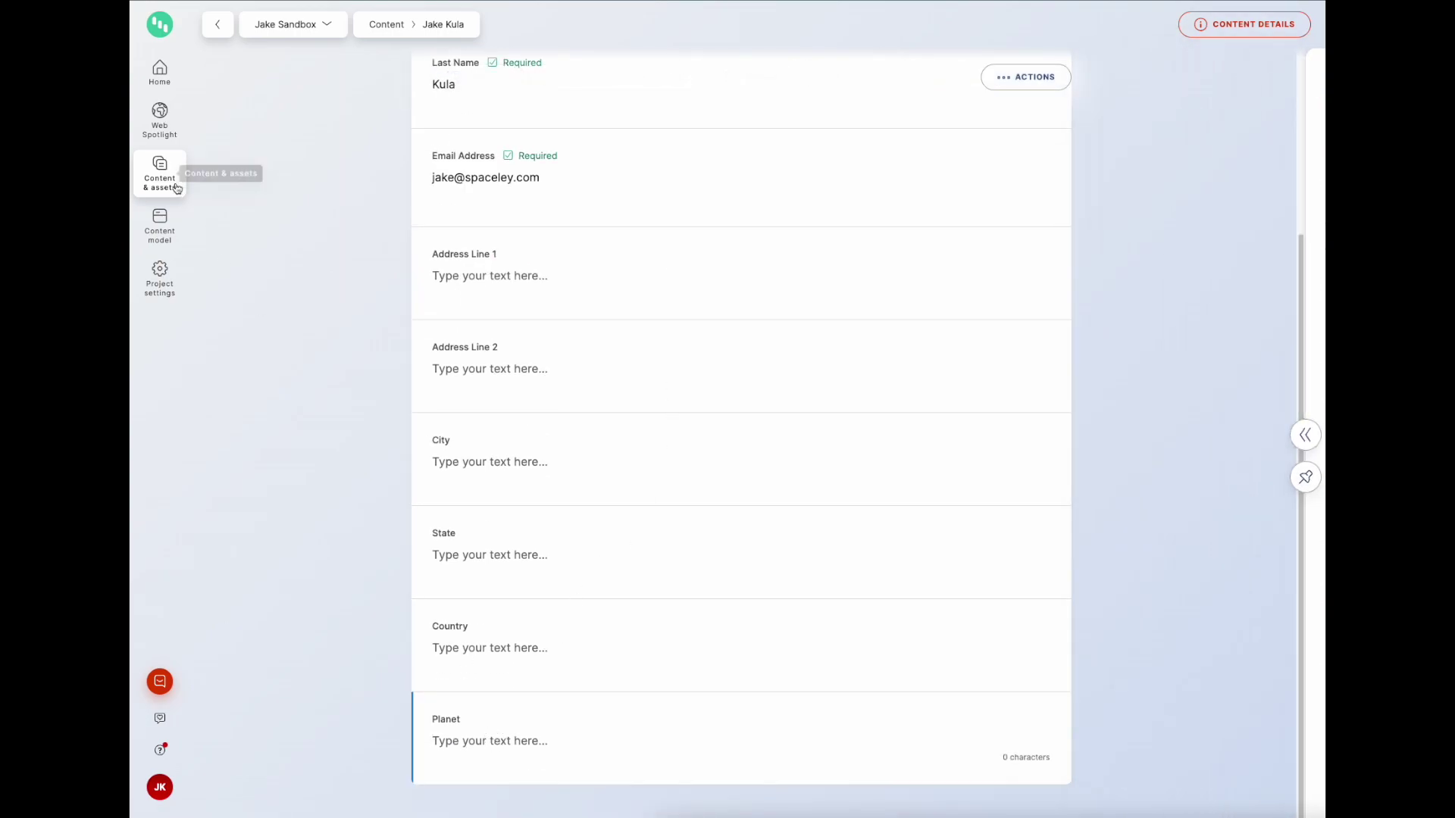
click(176, 188)
click(512, 221)
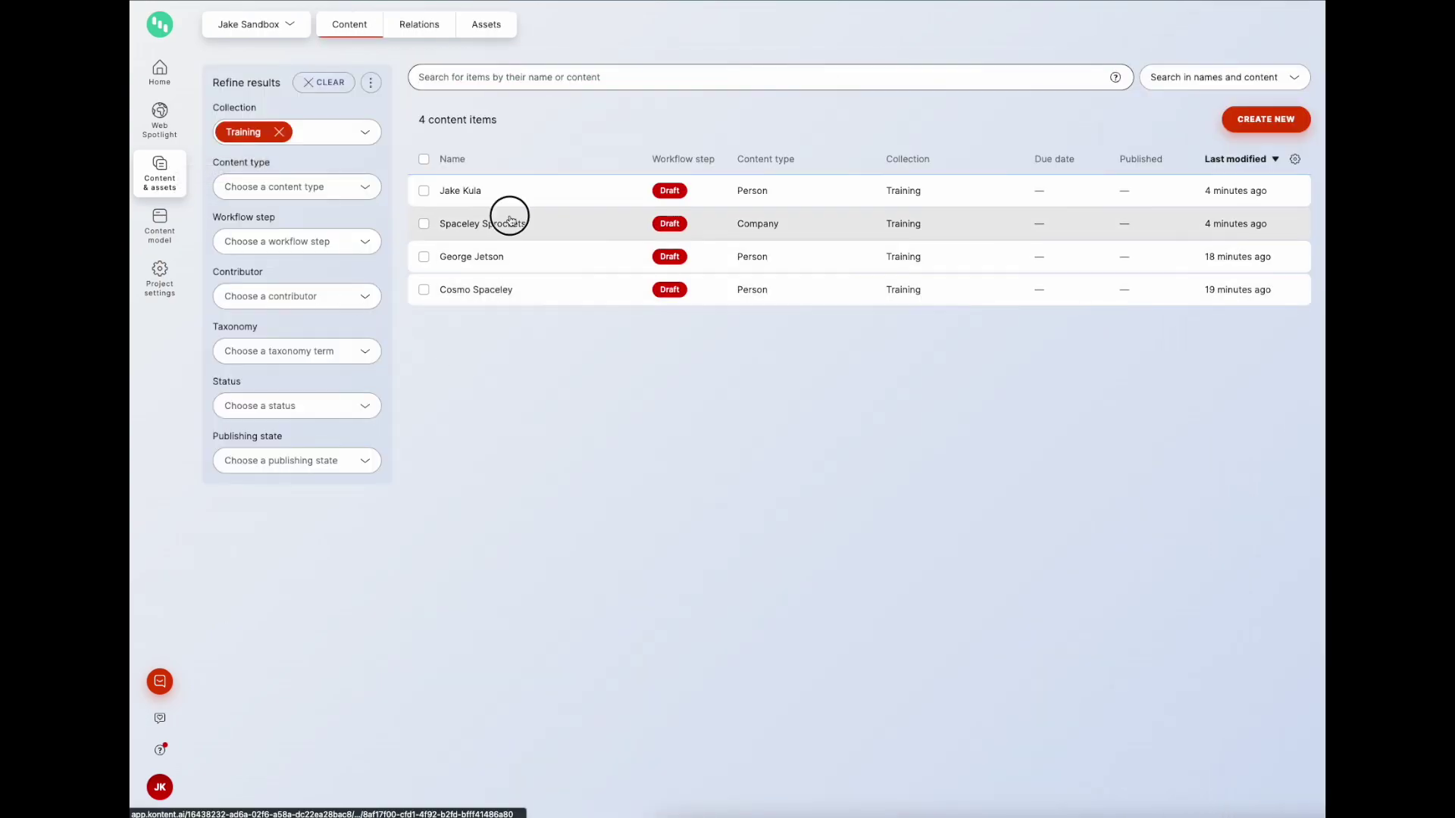
scroll(523, 469, down, 5)
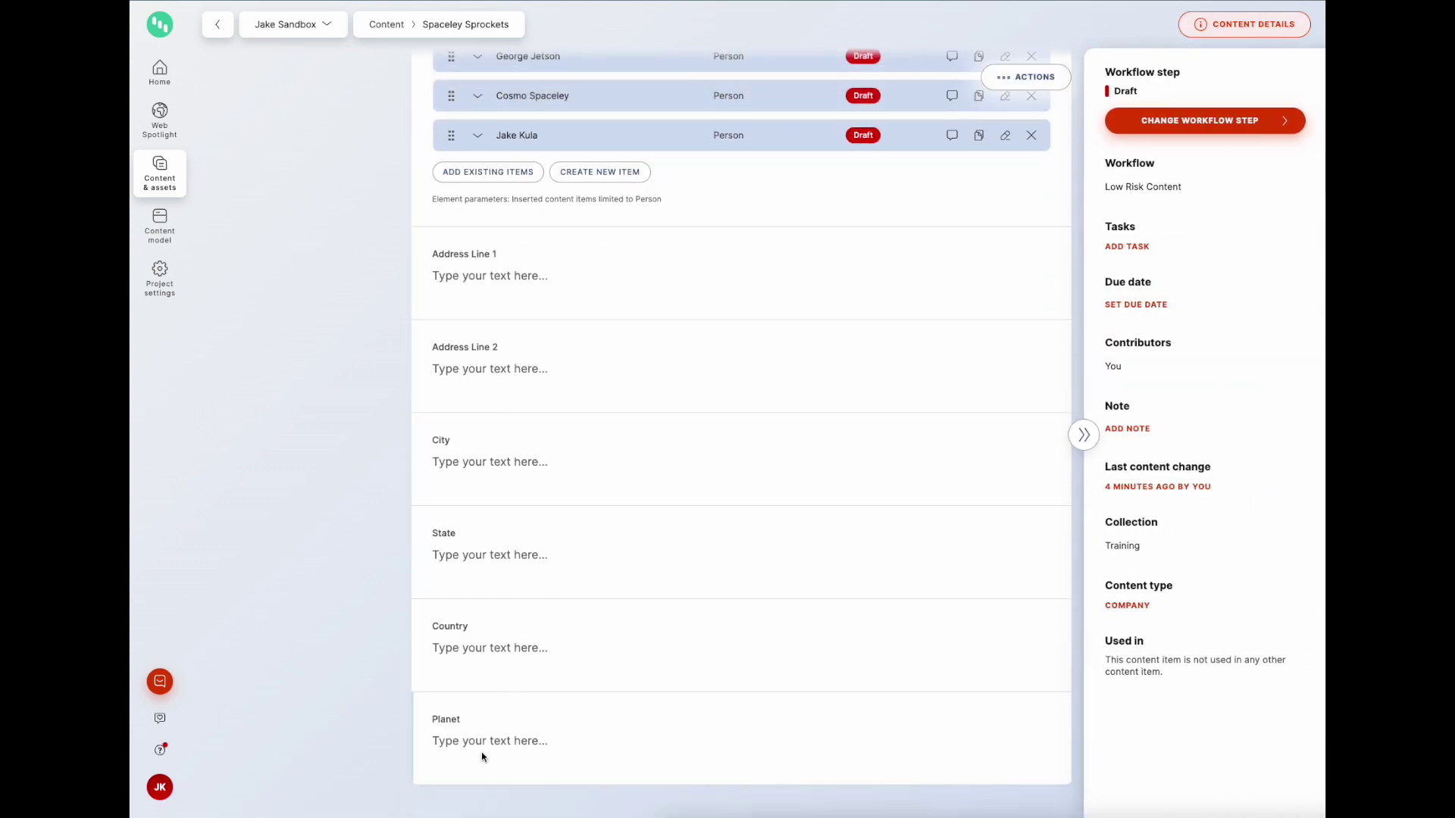
click(482, 757)
scroll(325, 591, up, 4)
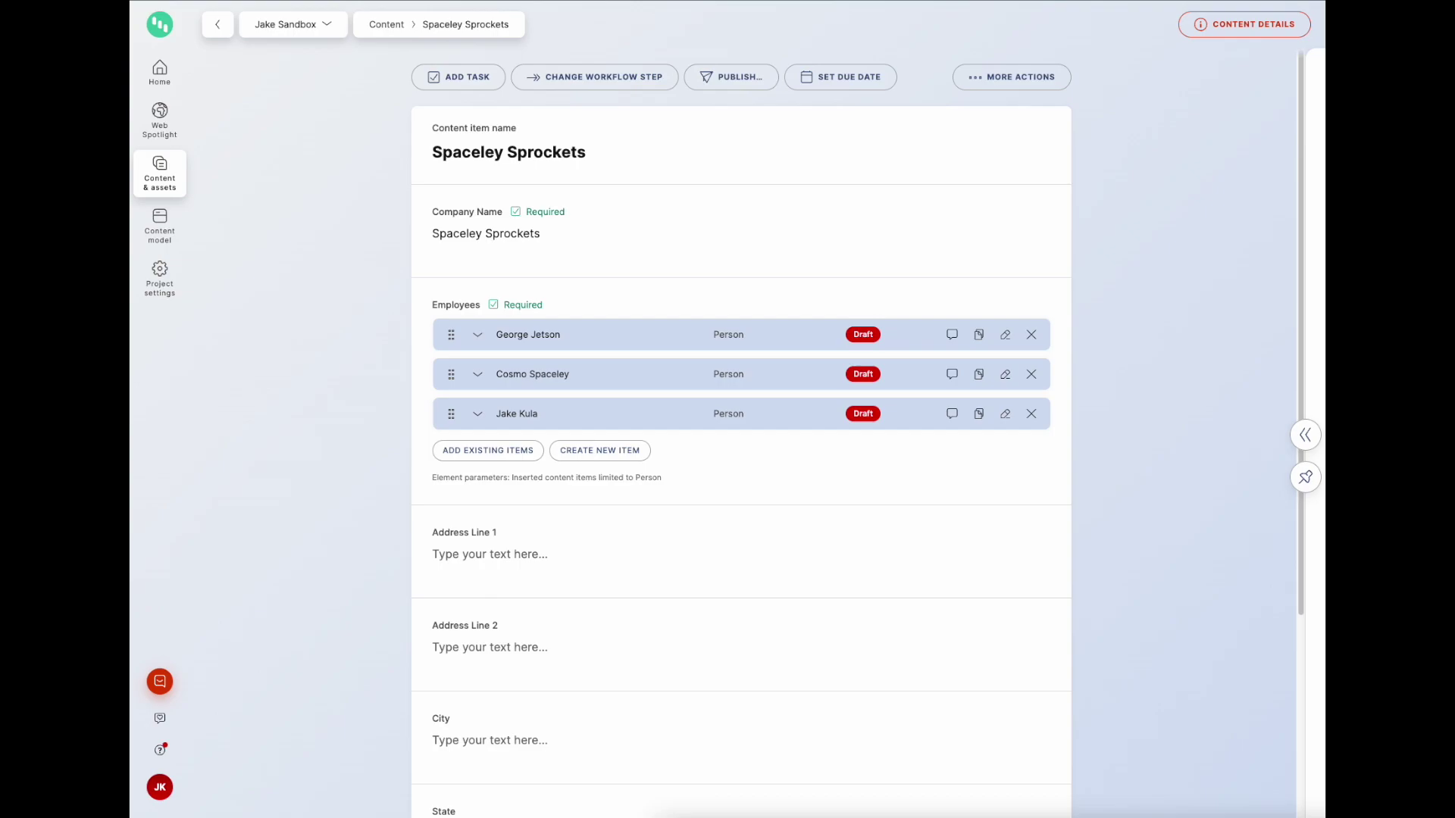
Step: Review the SEO Metadata snippet's Title and Description elements, then go back to content types
click(180, 227)
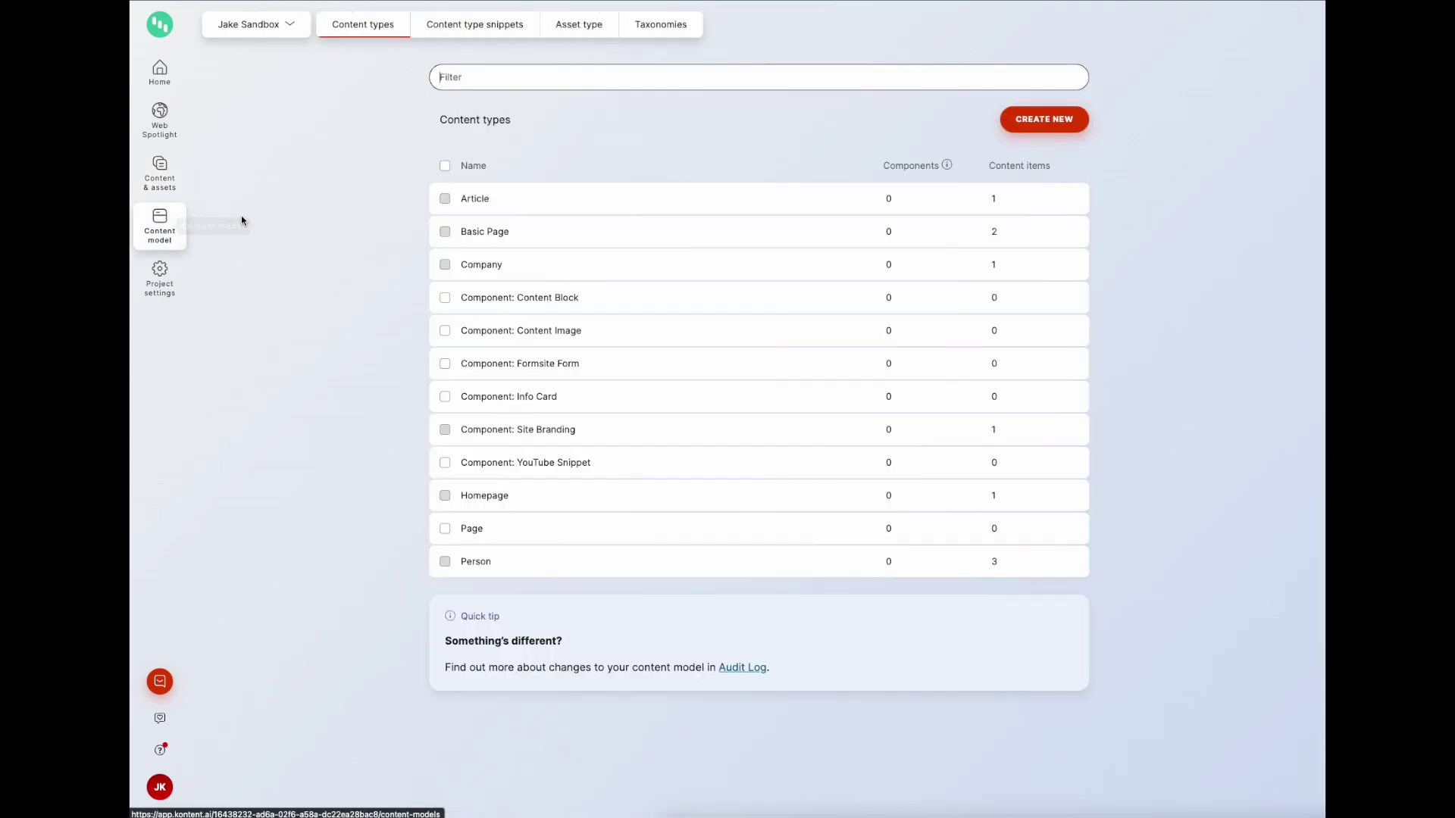
click(502, 31)
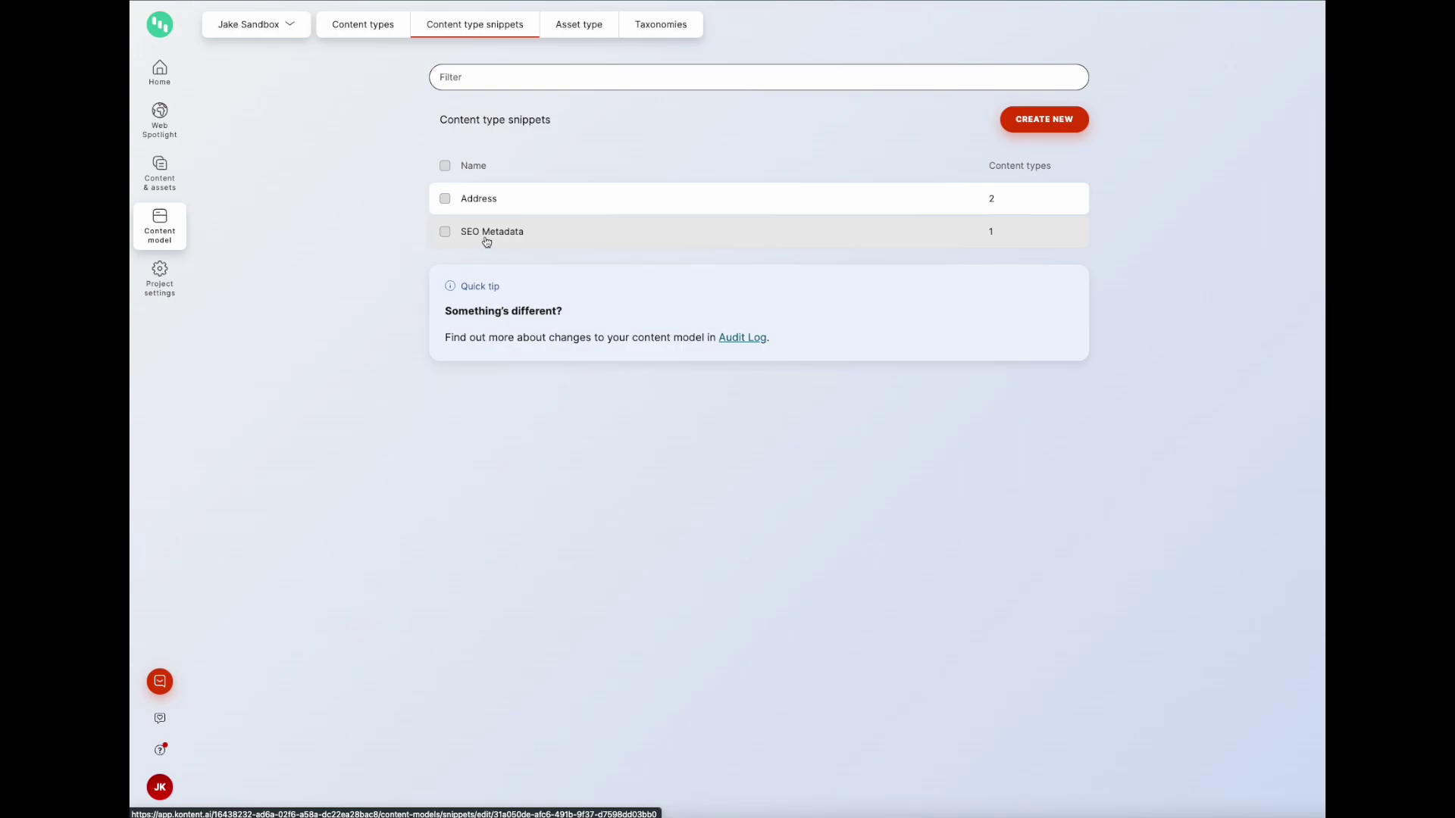
click(536, 242)
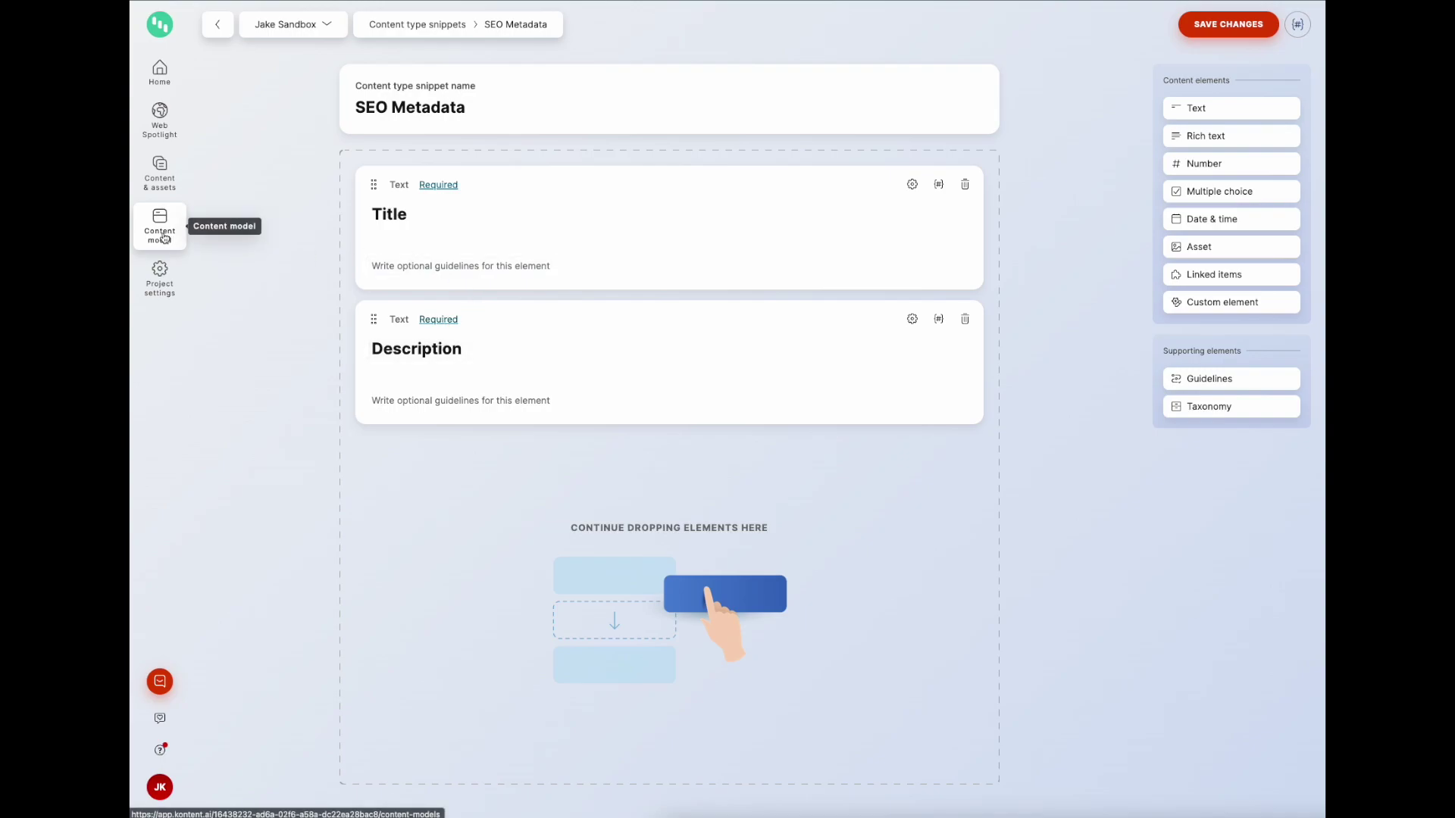
click(164, 238)
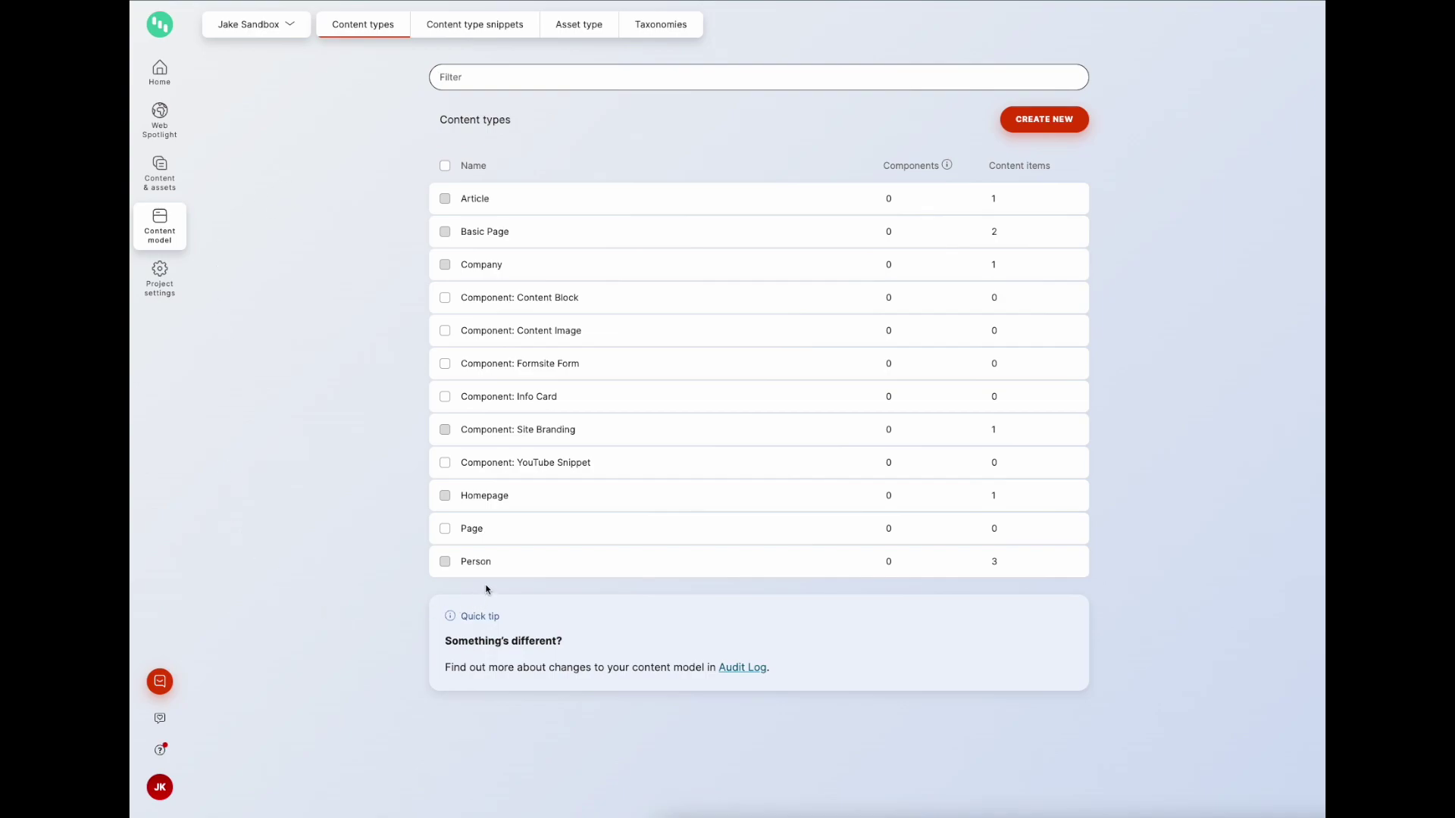
click(532, 533)
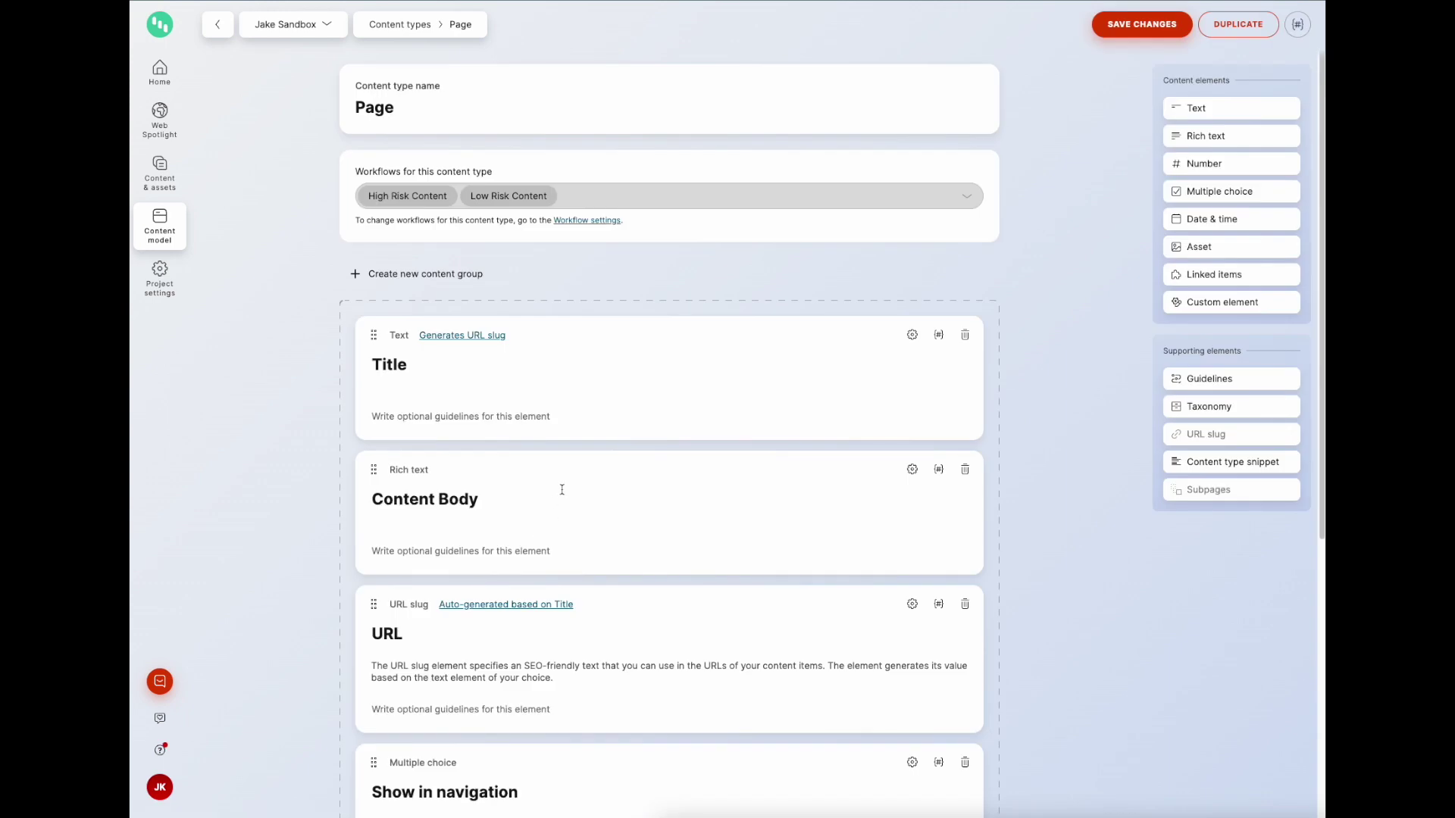
scroll(608, 380, down, 3)
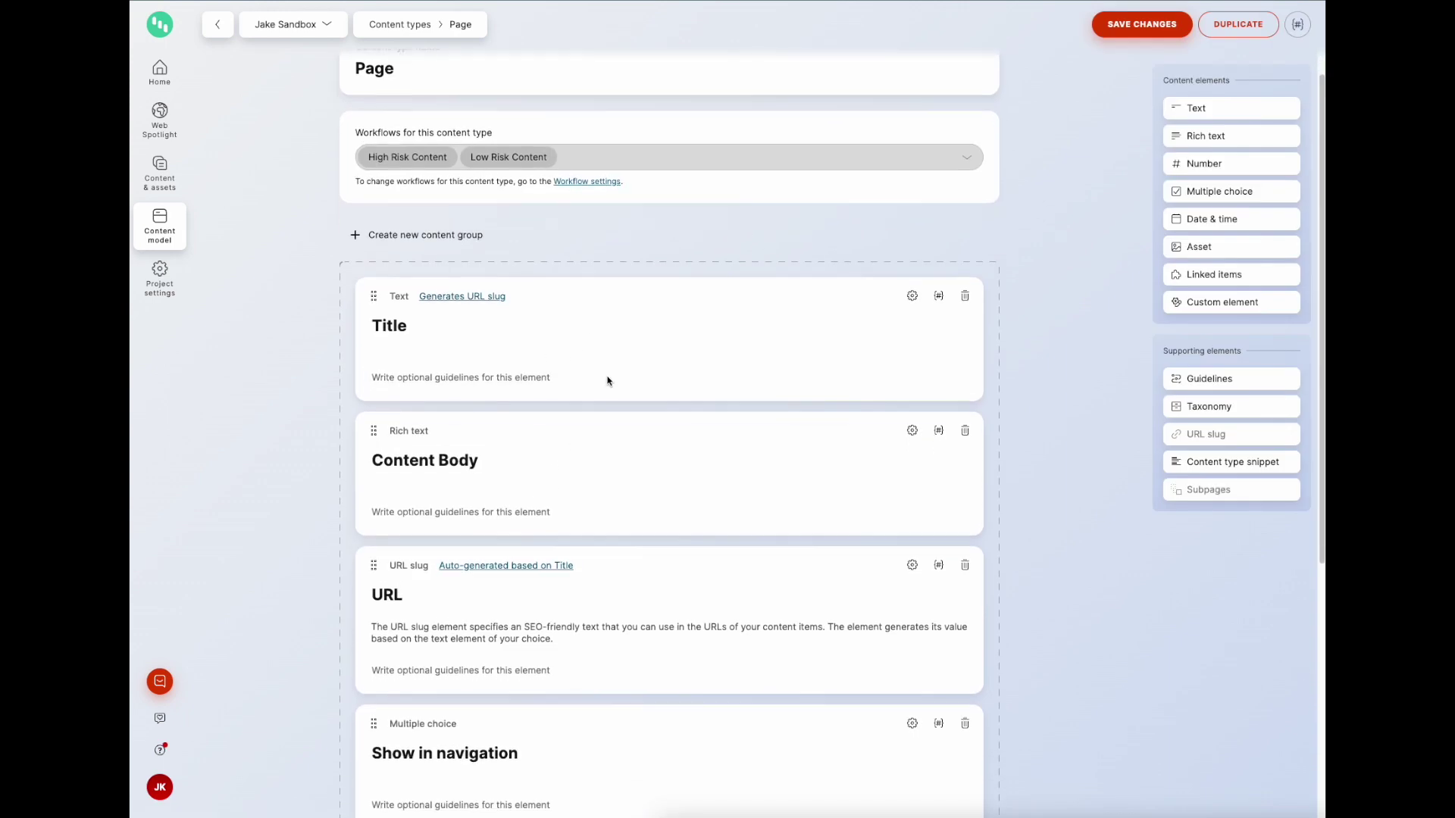
scroll(436, 297, down, 2)
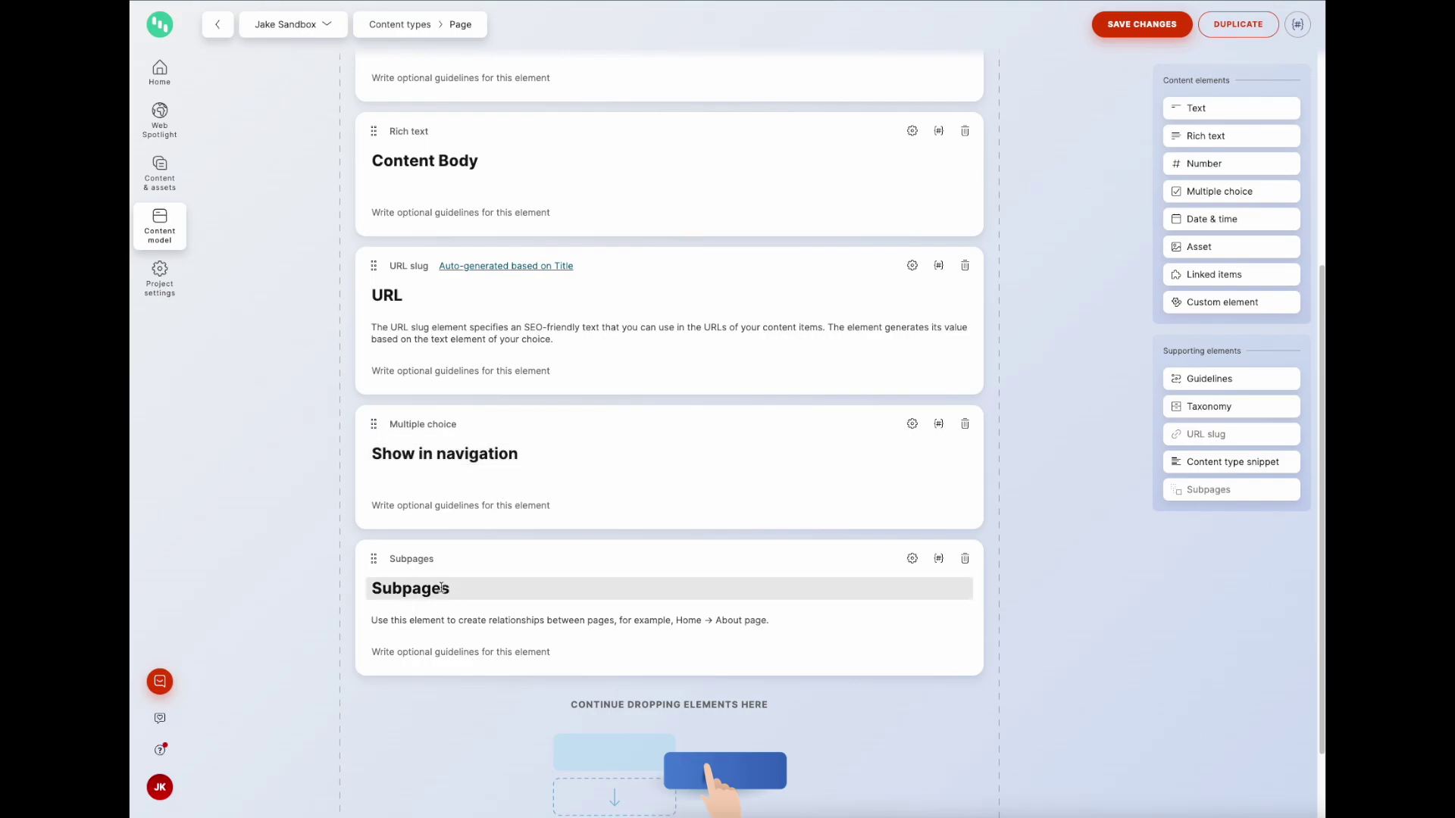
scroll(459, 587, up, 5)
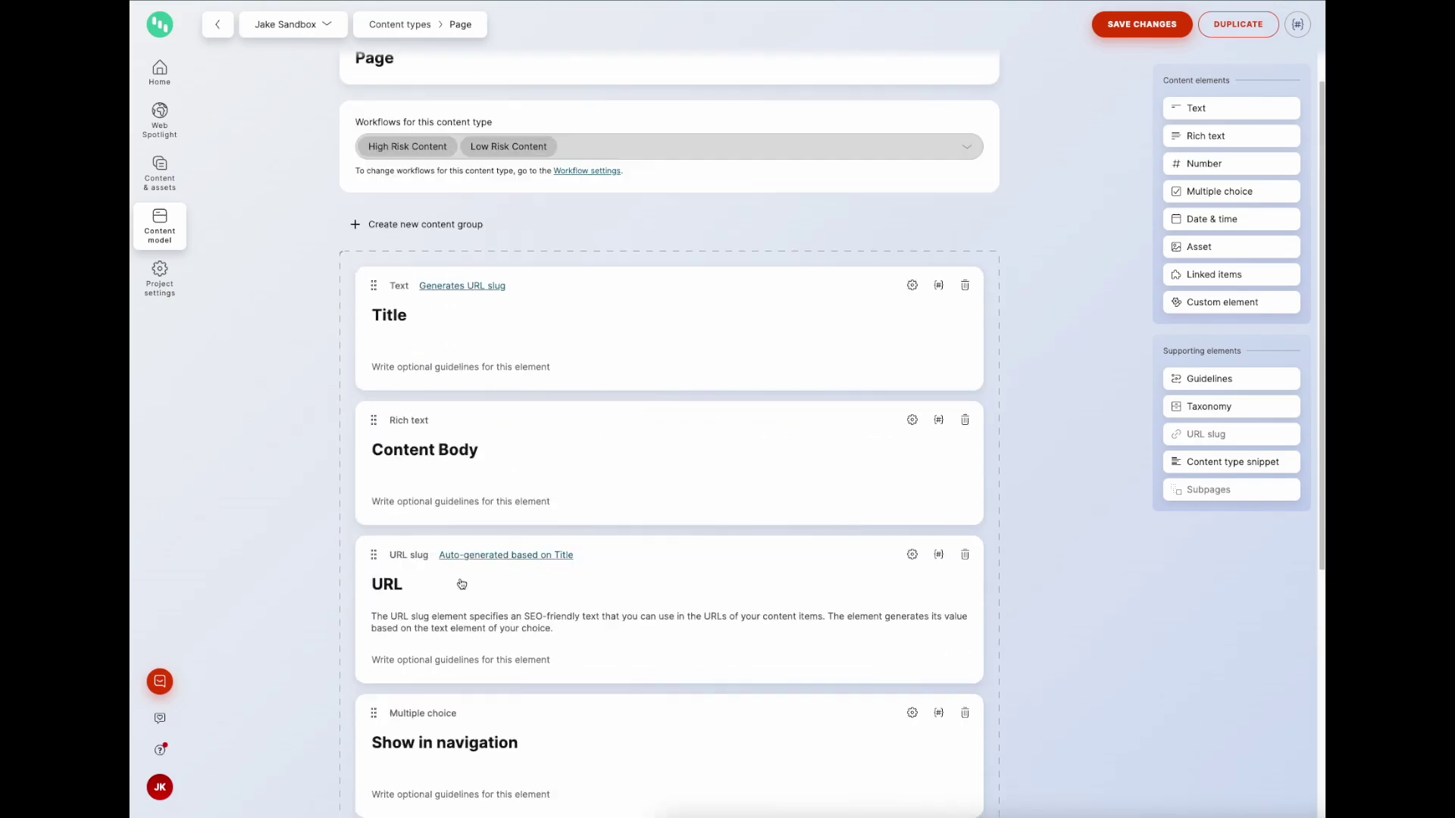
click(174, 246)
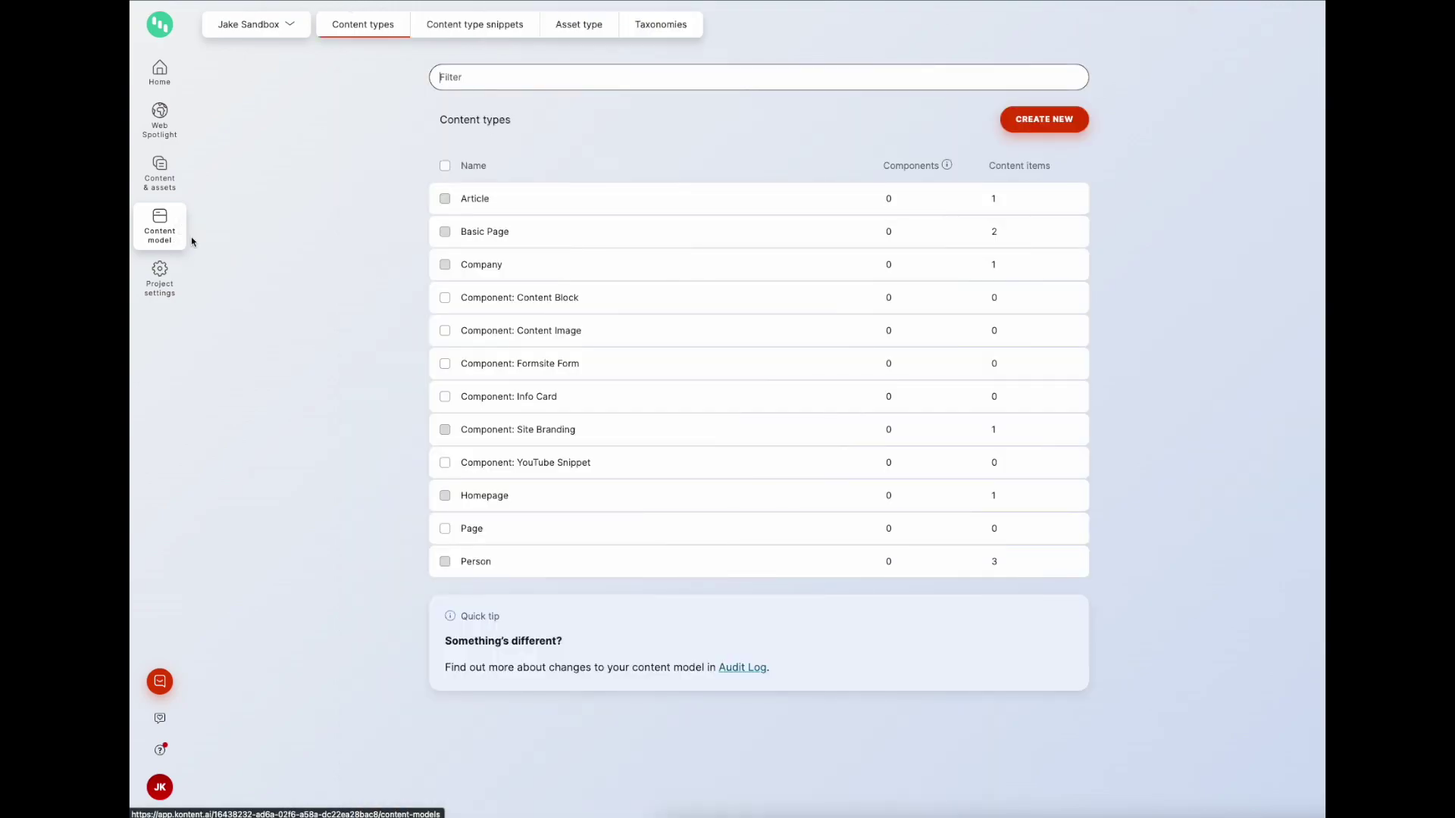
Step: Append an SEO Metadata content type snippet element to the Article type and save
click(473, 206)
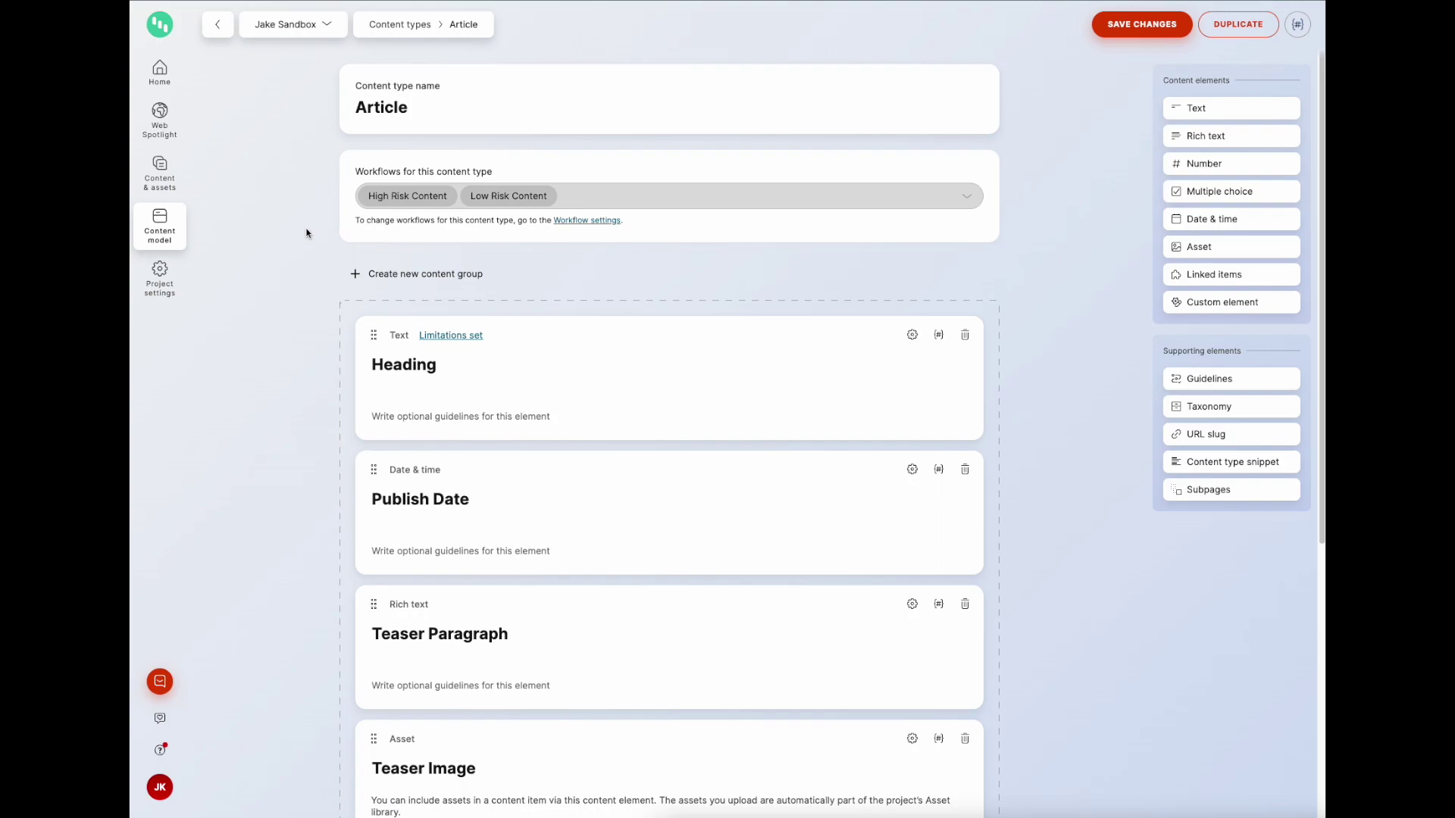
scroll(306, 233, down, 1)
scroll(292, 245, down, 1)
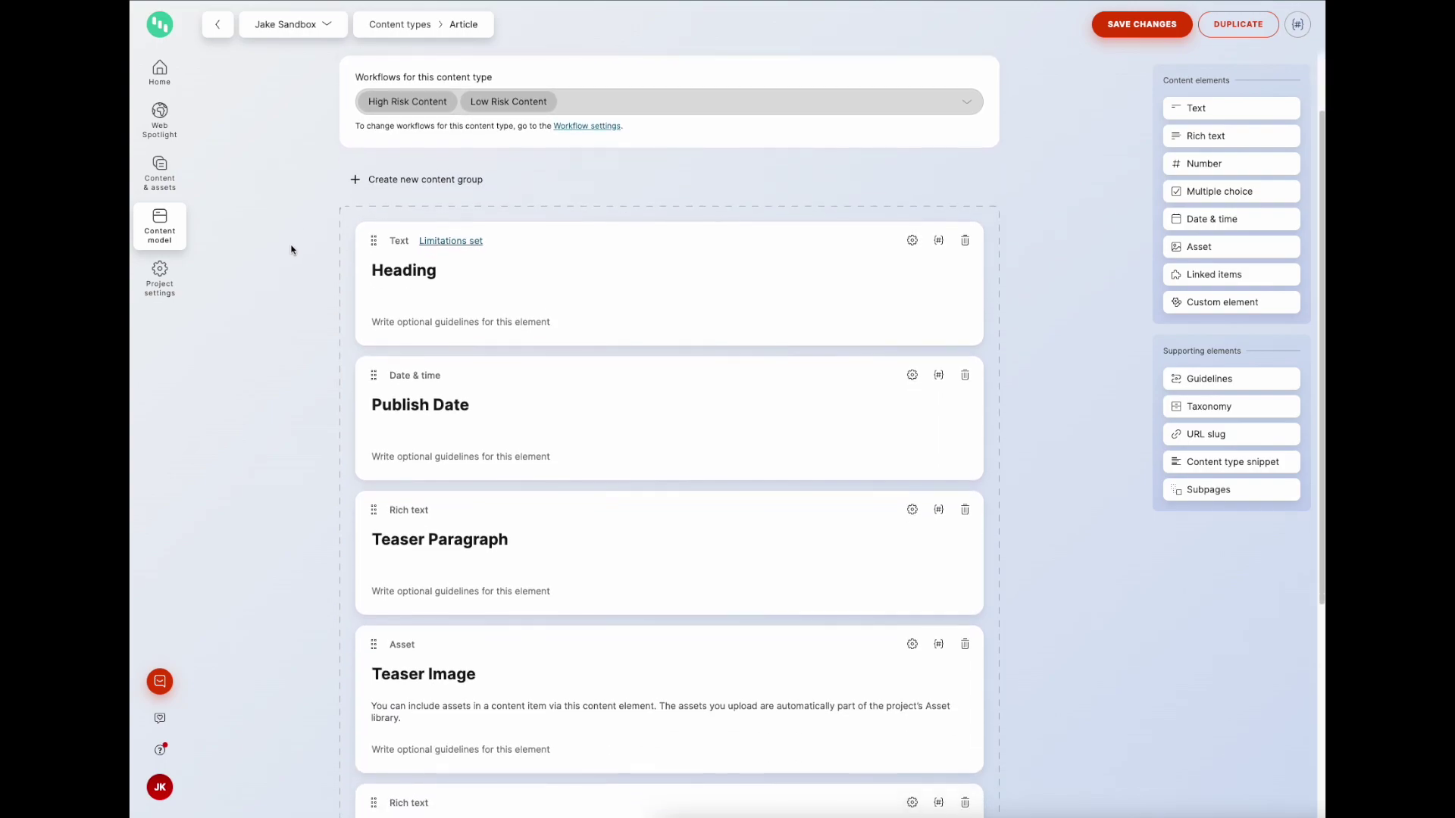
scroll(359, 260, down, 1)
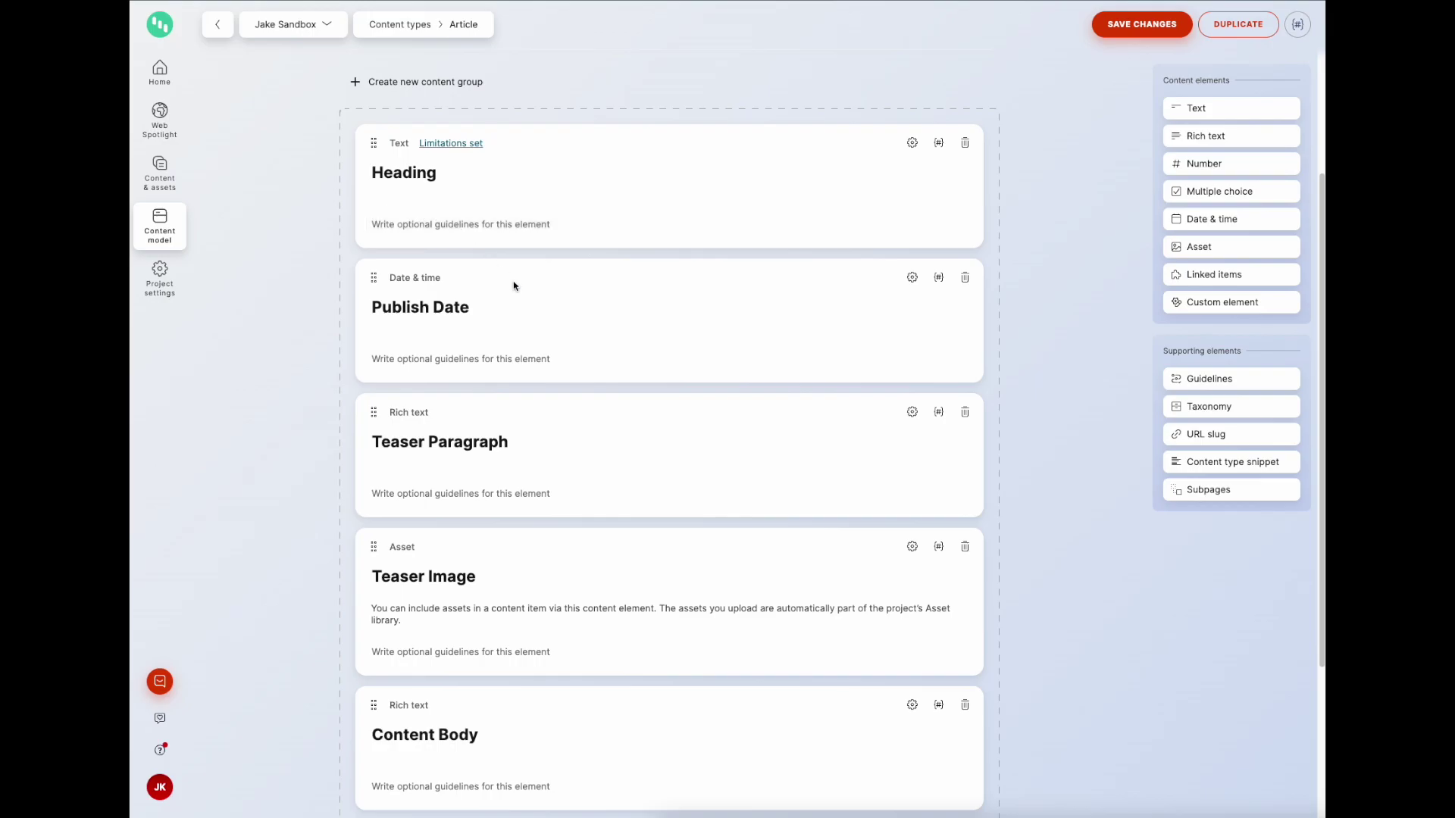
scroll(453, 282, down, 3)
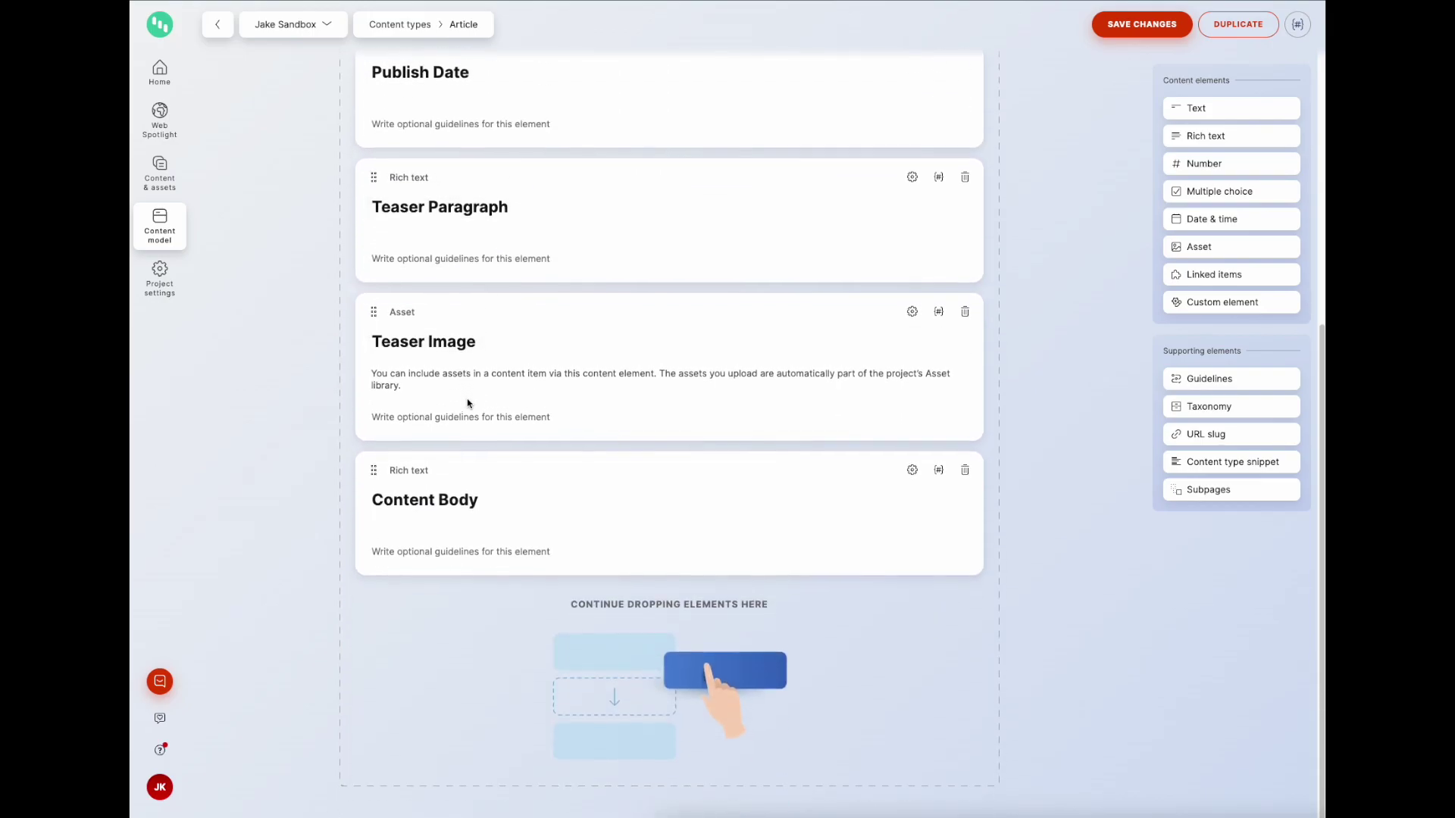
scroll(468, 402, up, 5)
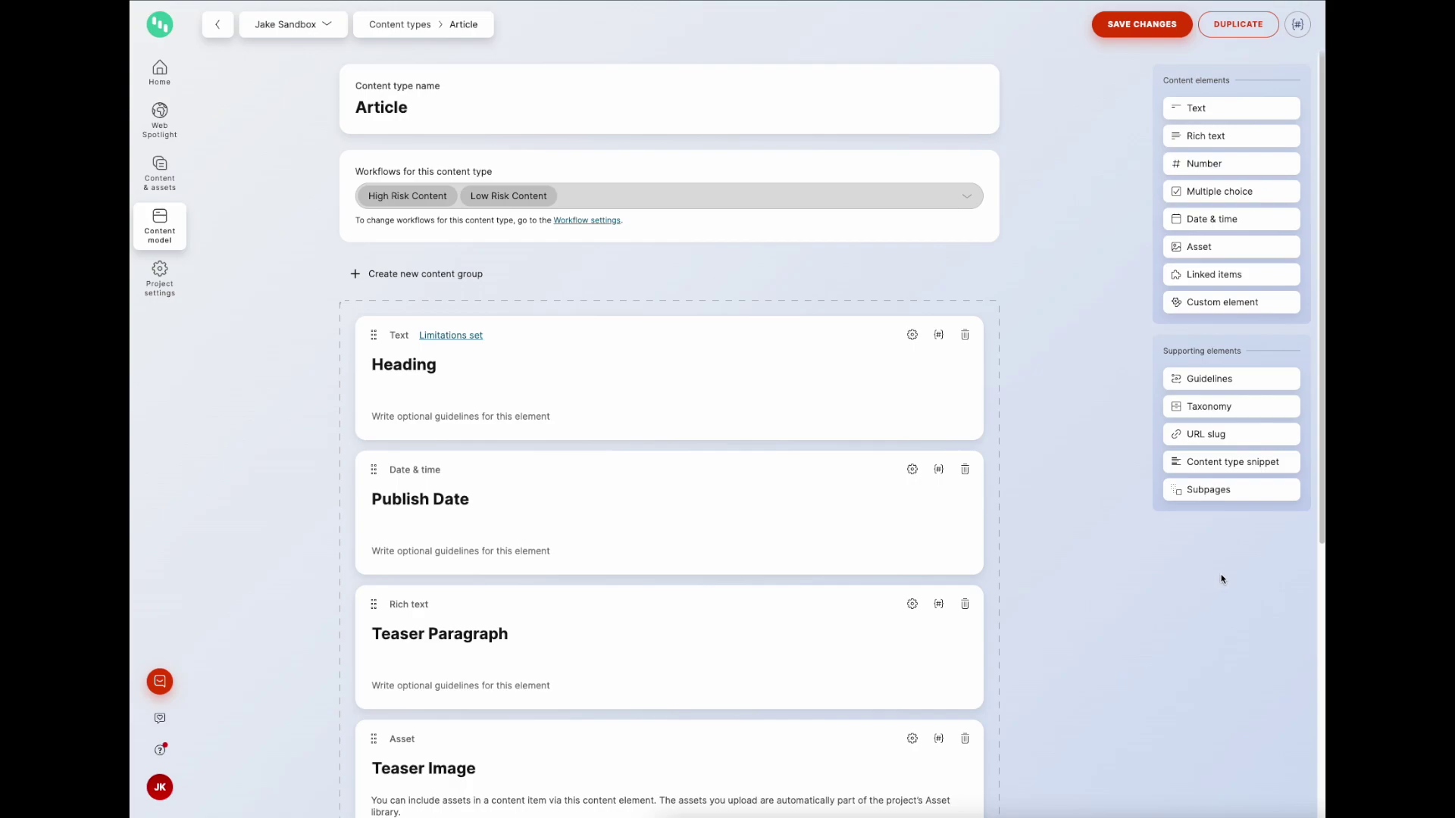
click(1232, 461)
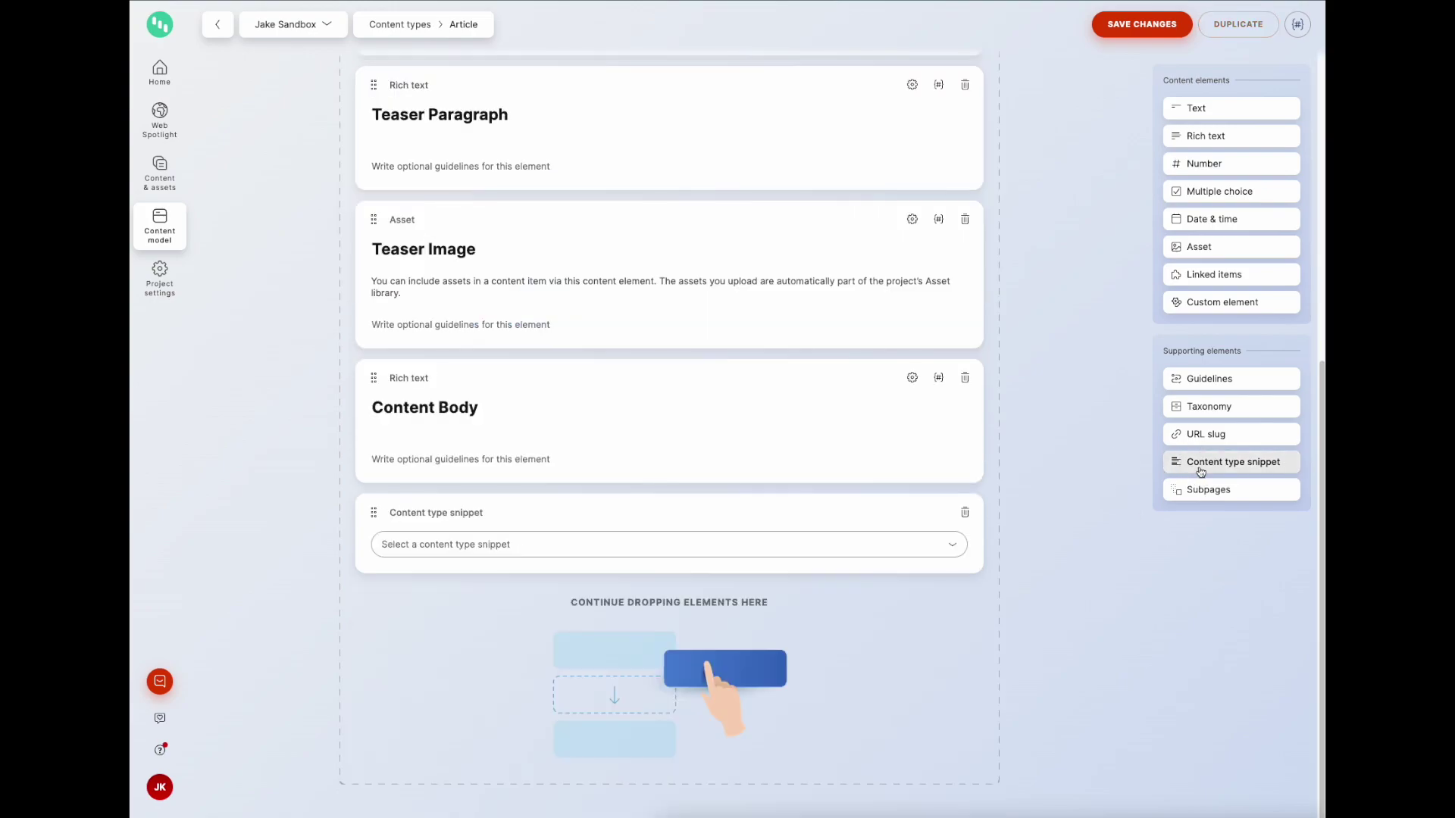
click(878, 541)
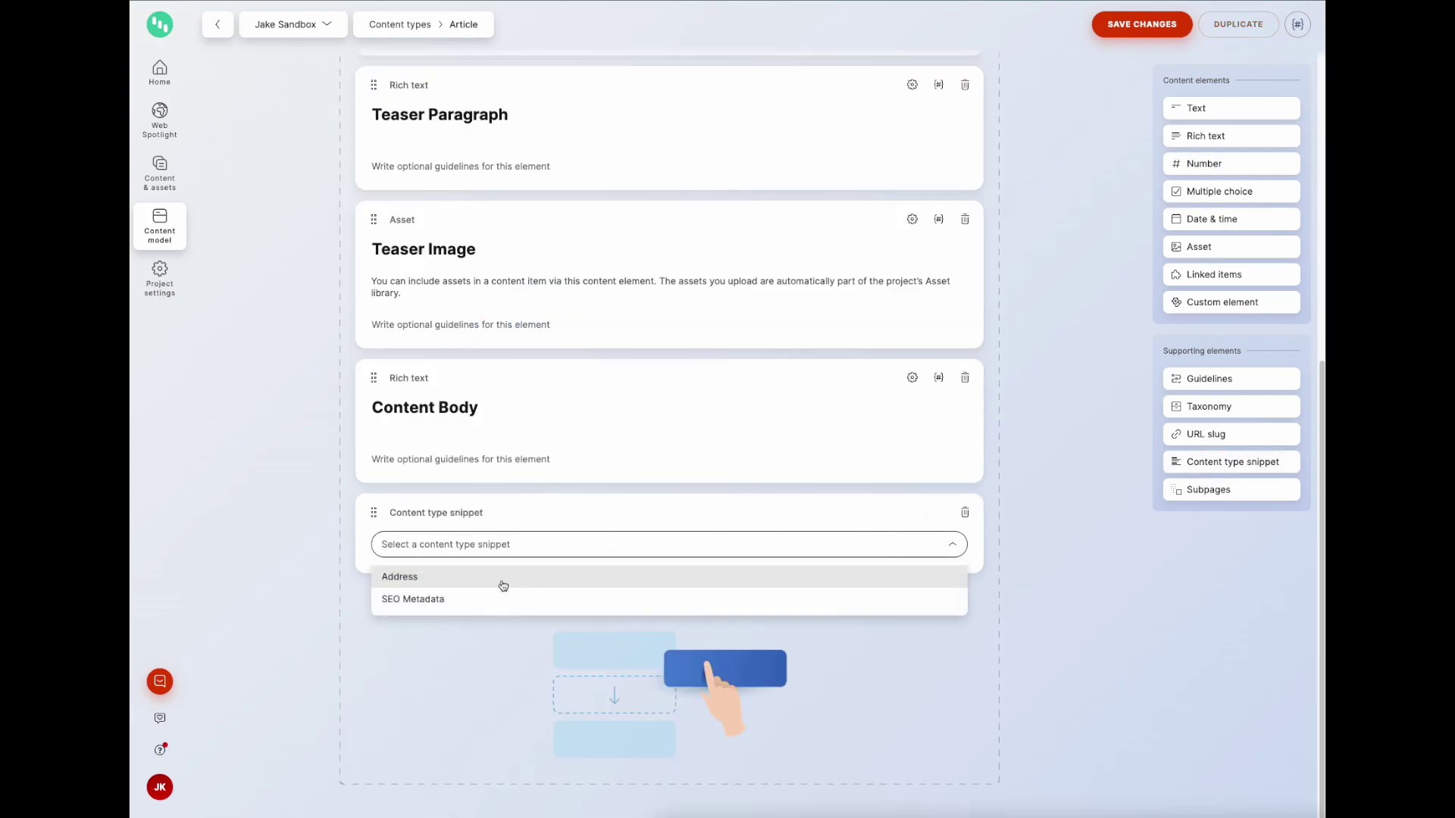
click(461, 603)
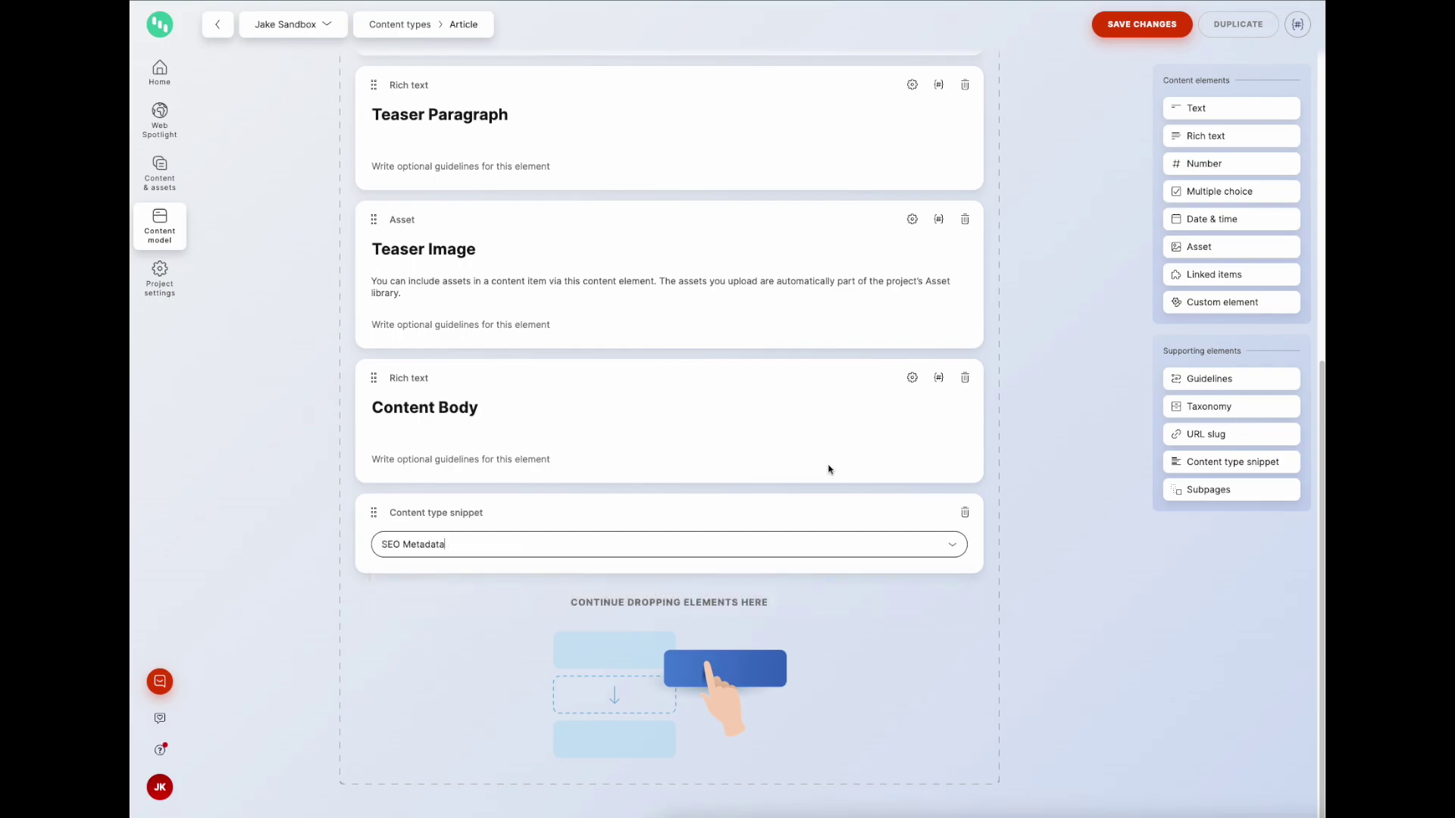
click(1113, 26)
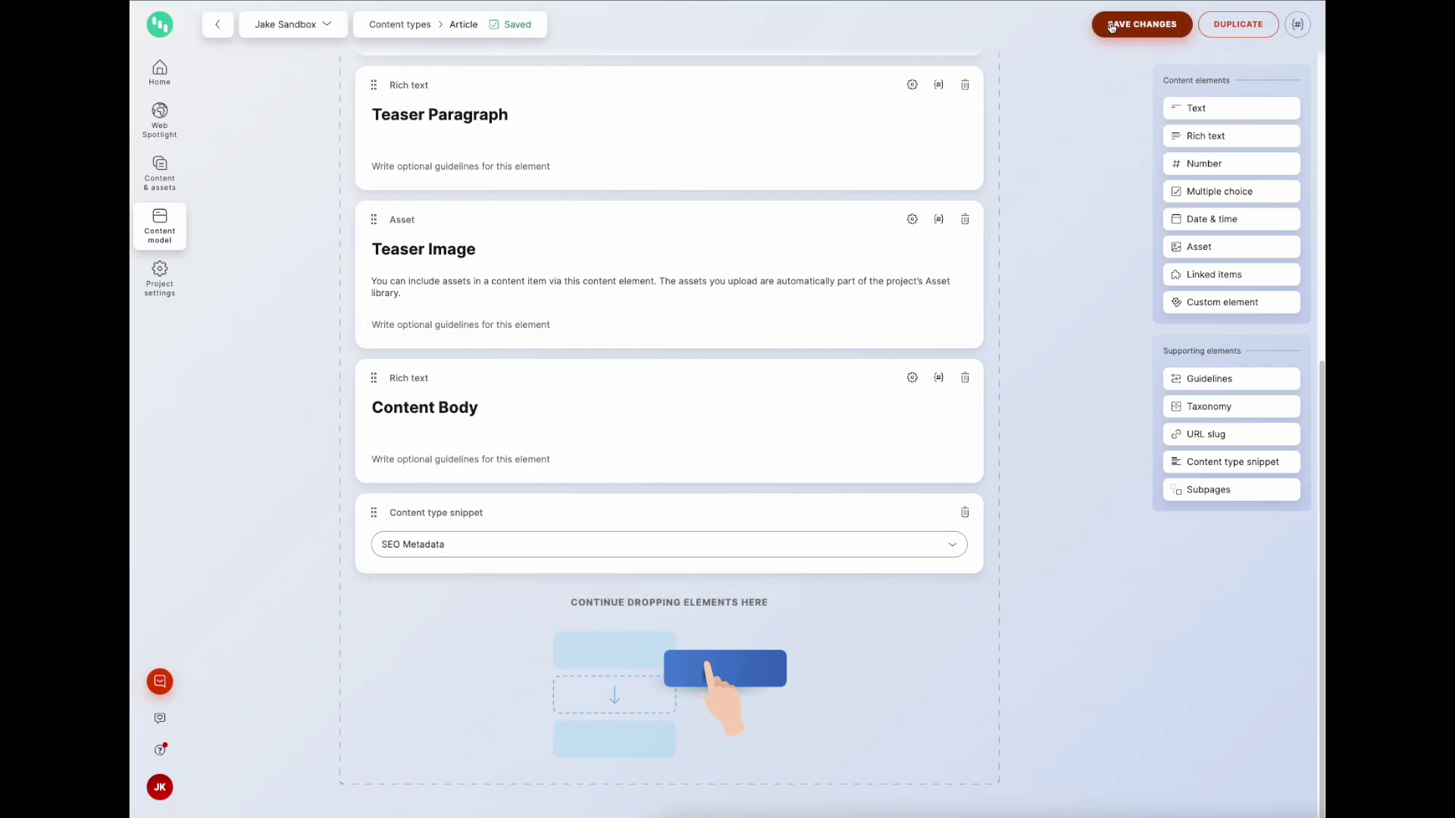
Step: Append an SEO Metadata content type snippet element to the Page type and save
click(173, 236)
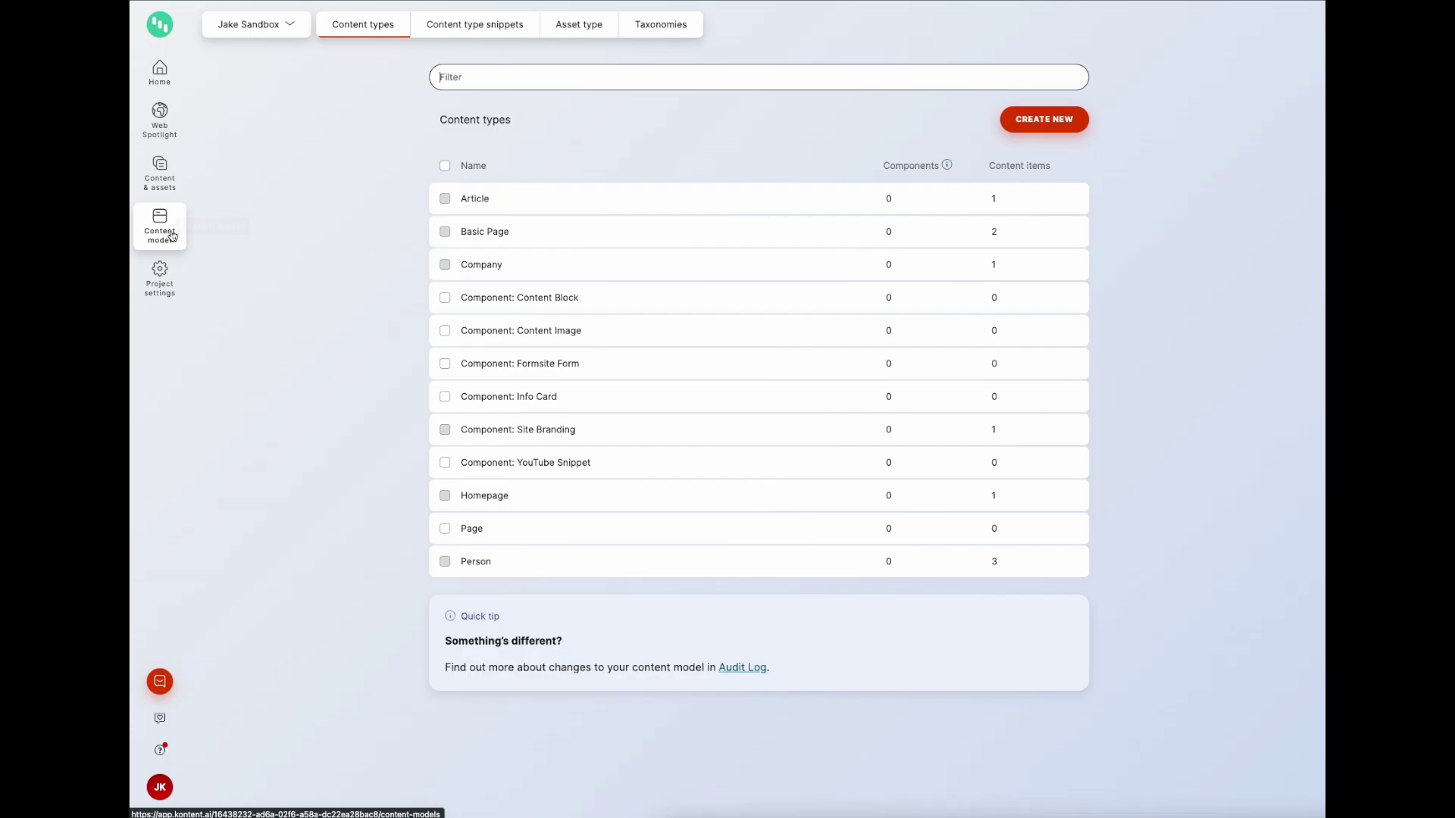
click(496, 530)
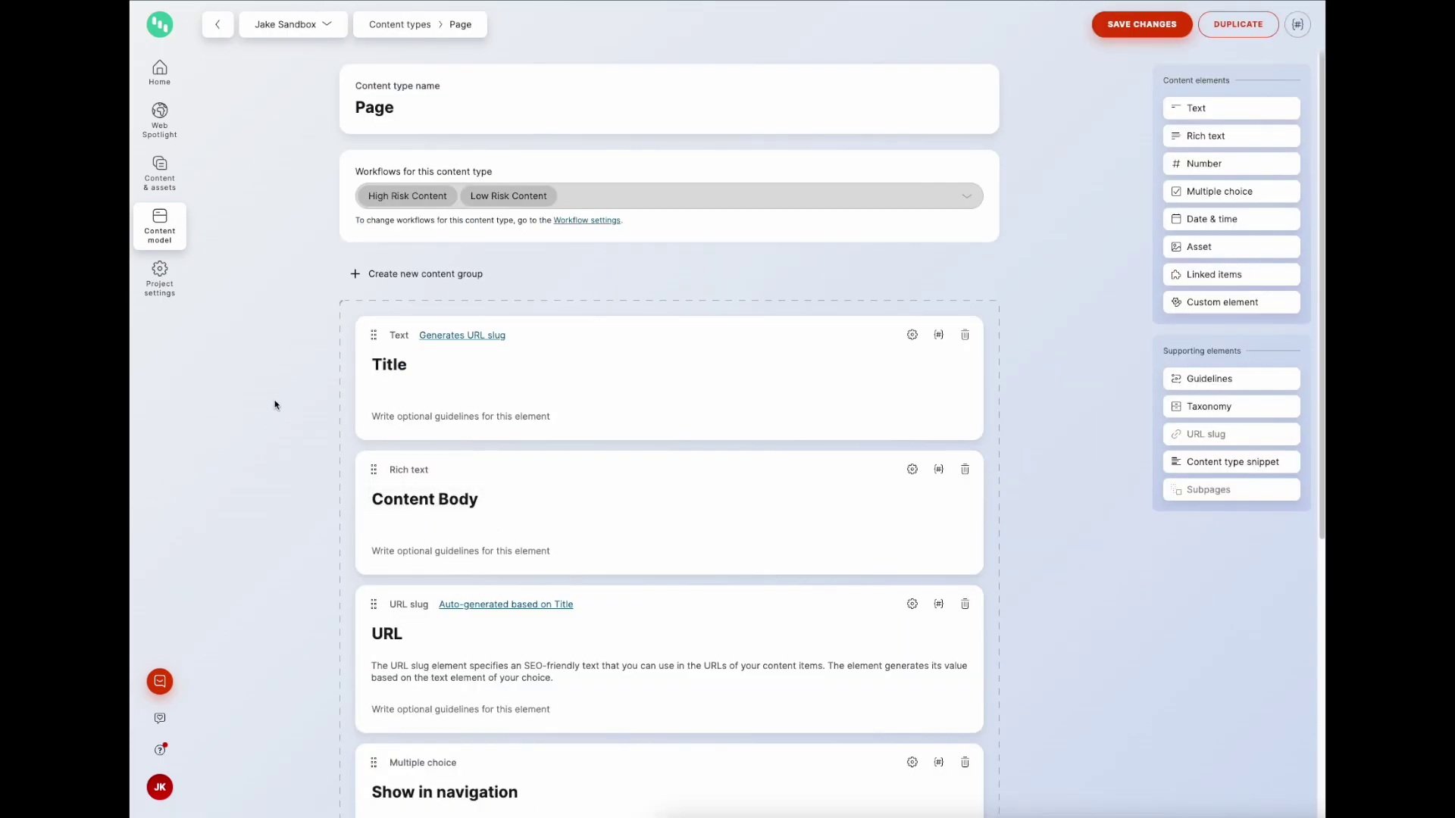
click(1234, 463)
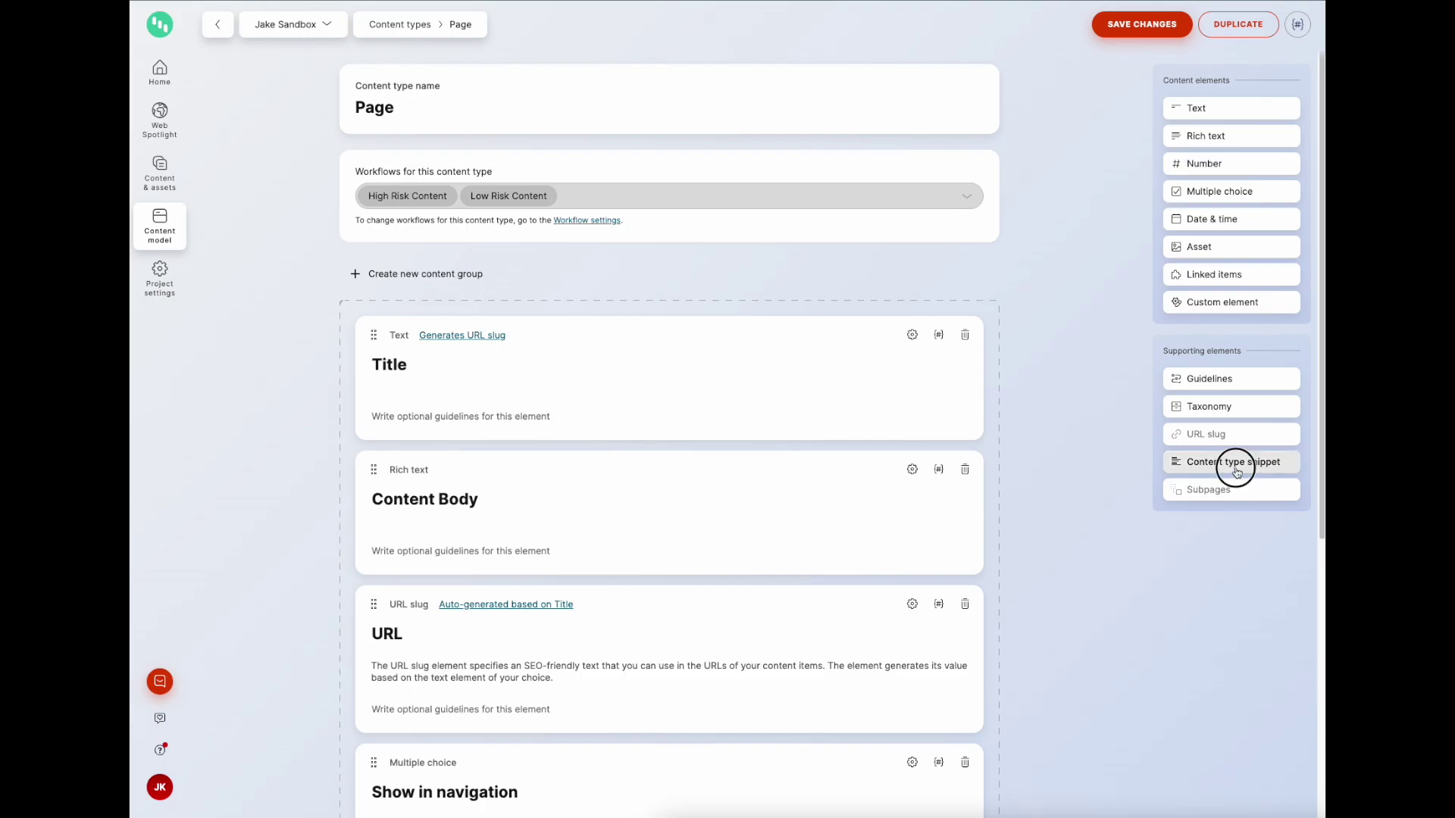
click(624, 553)
click(459, 597)
click(1126, 27)
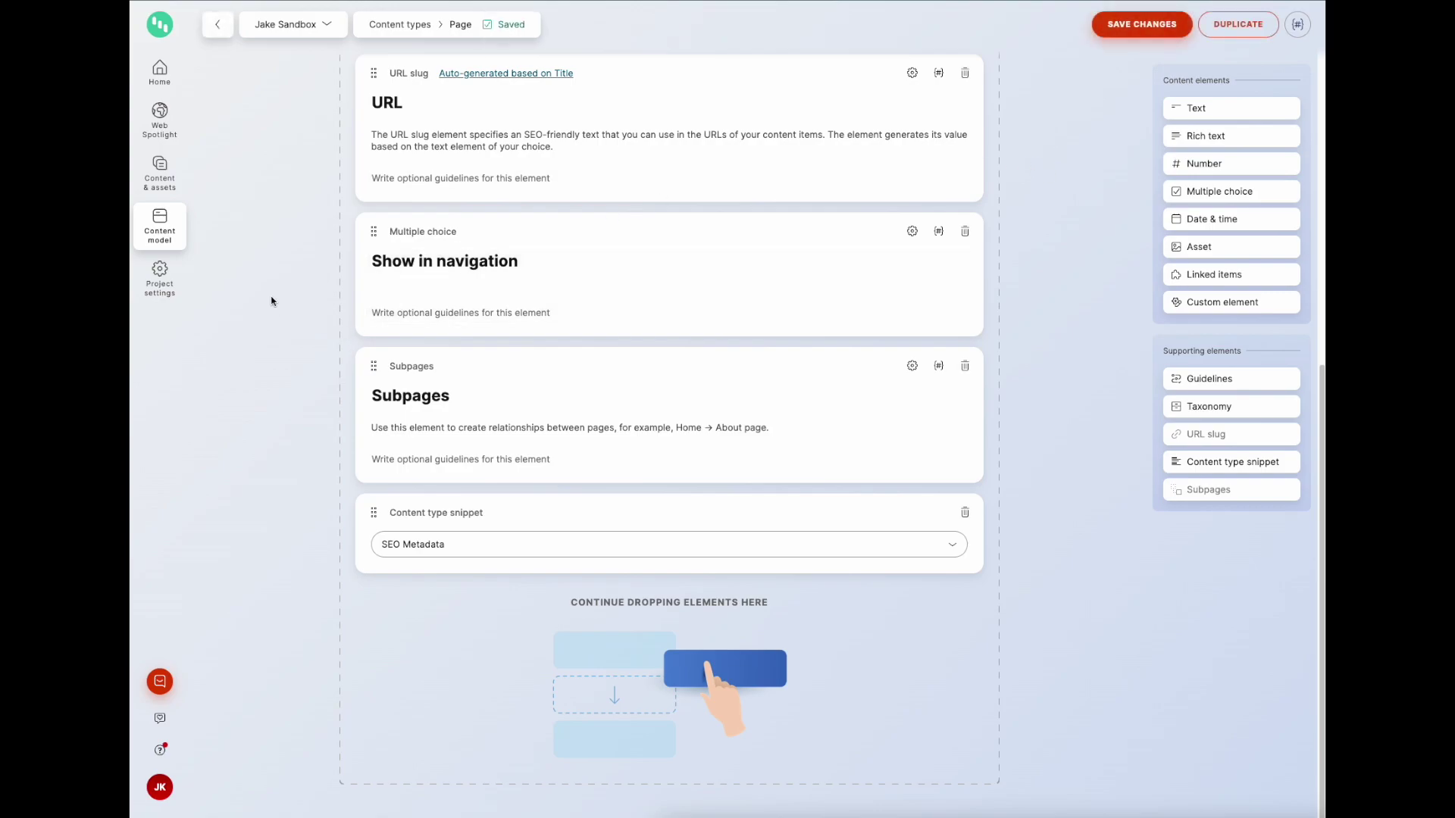
Step: Create a new content item of type Article
click(172, 189)
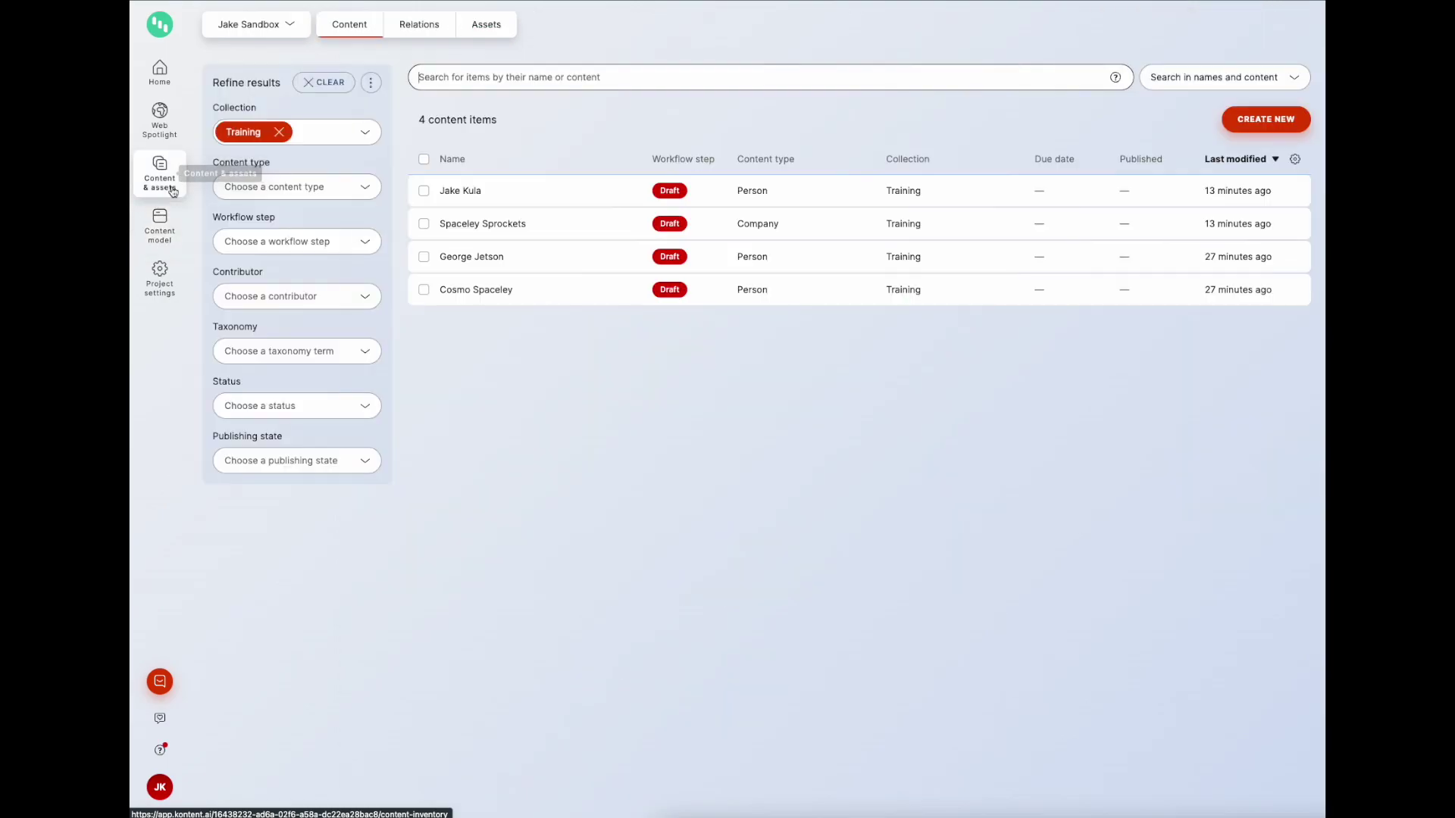
click(1243, 120)
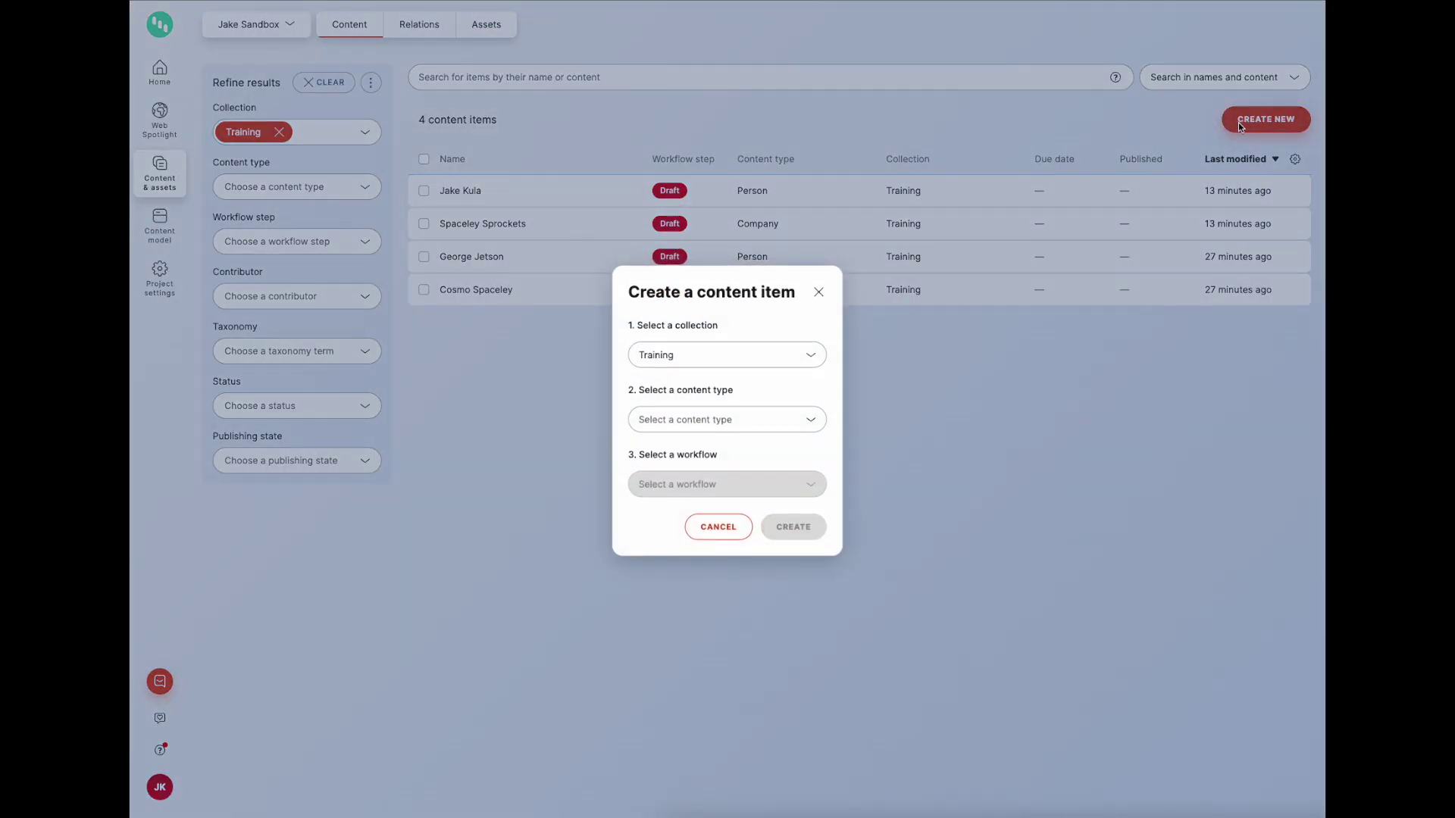
click(704, 417)
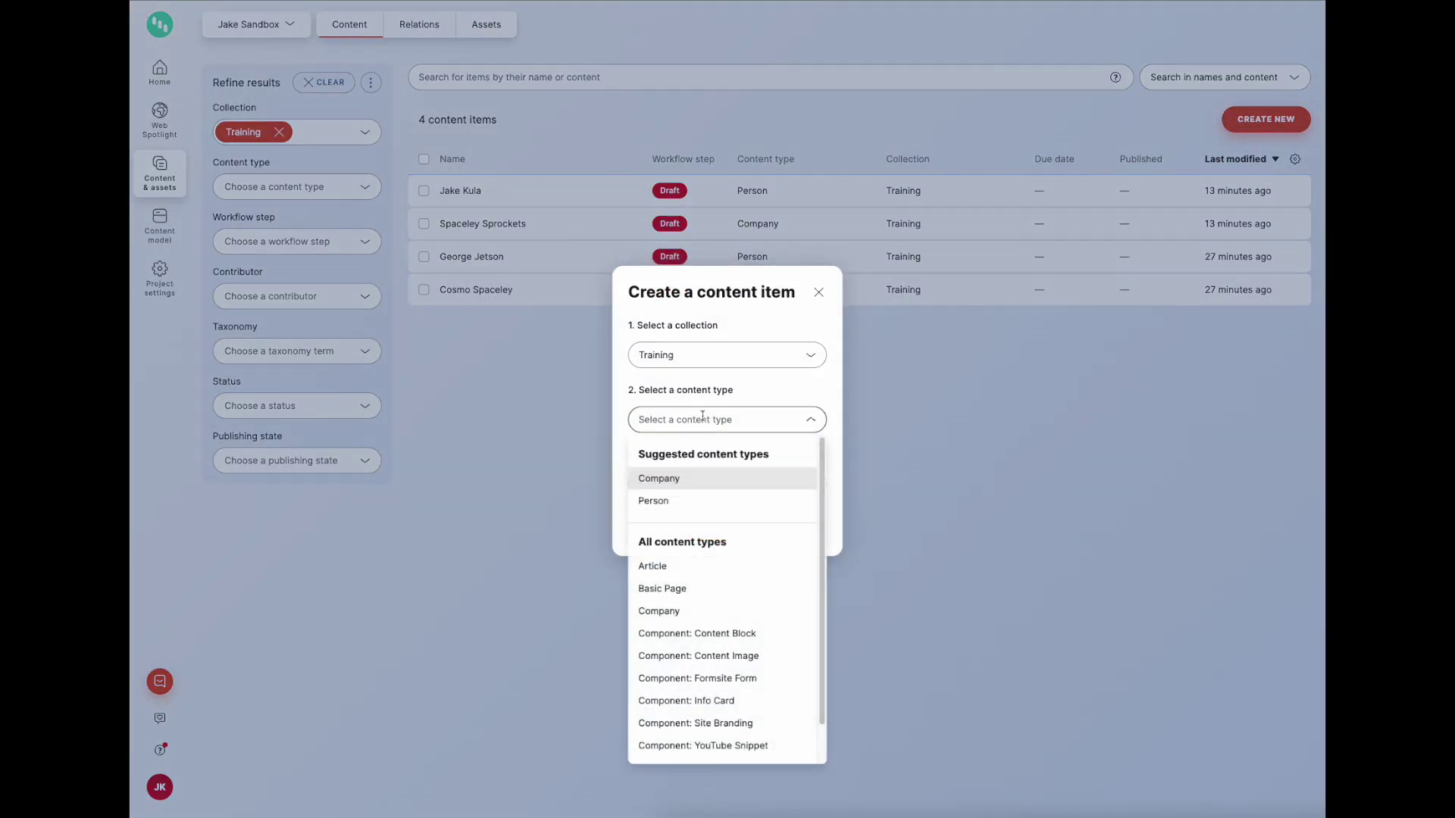
click(651, 566)
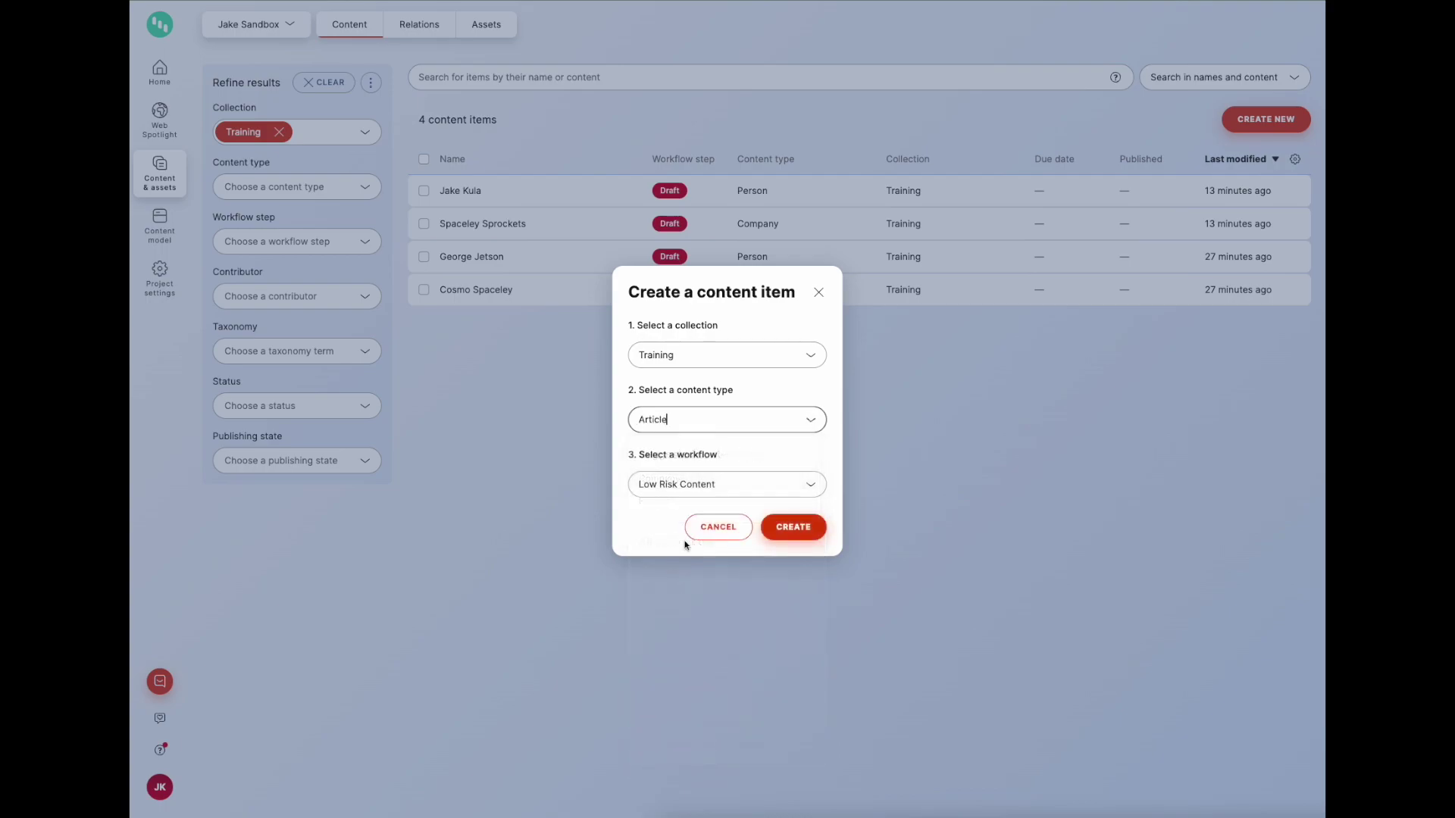
click(792, 526)
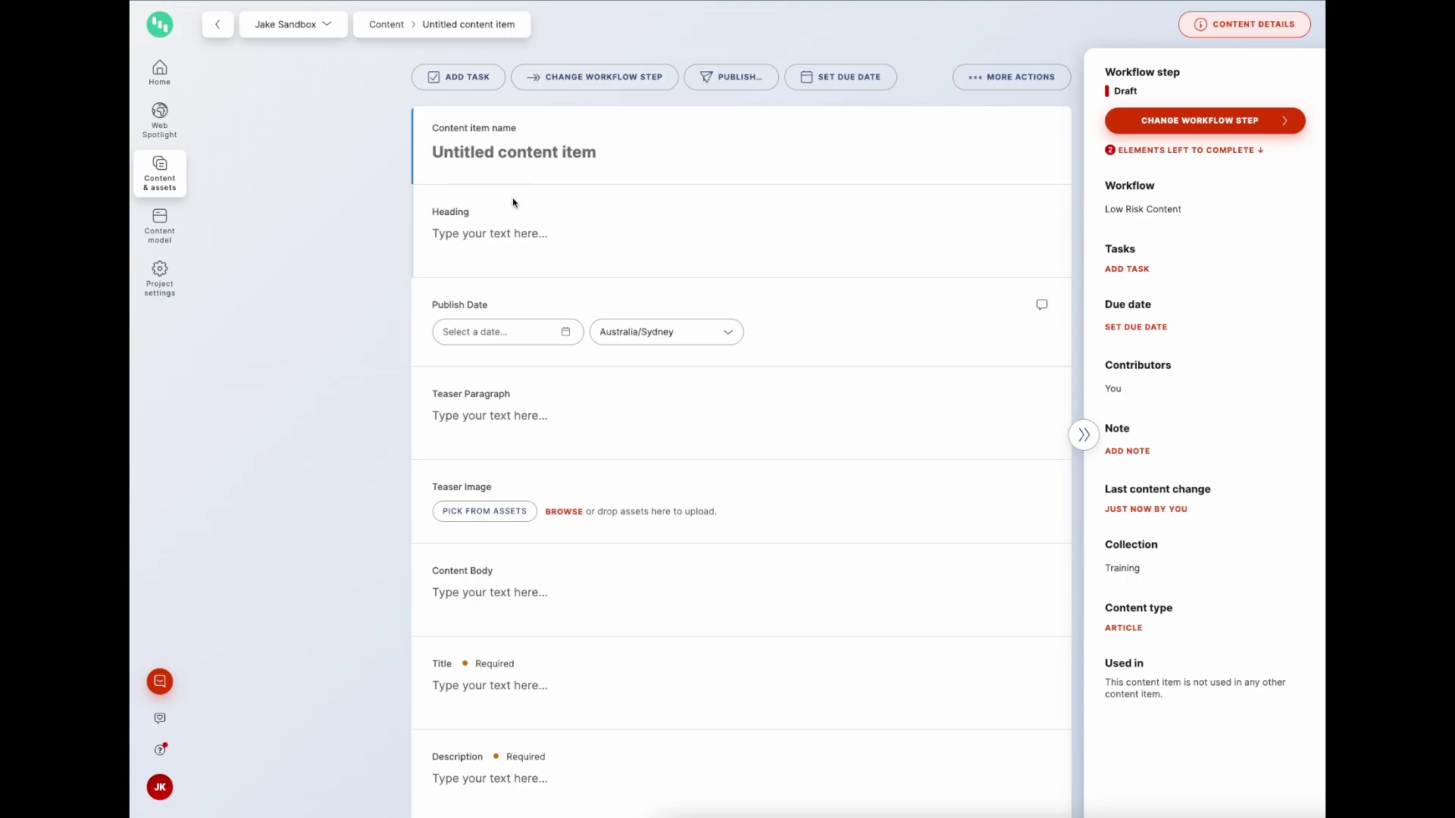
Step: Collapse the item details panel and review the article's fields down to SEO Metadata
scroll(515, 319, down, 1)
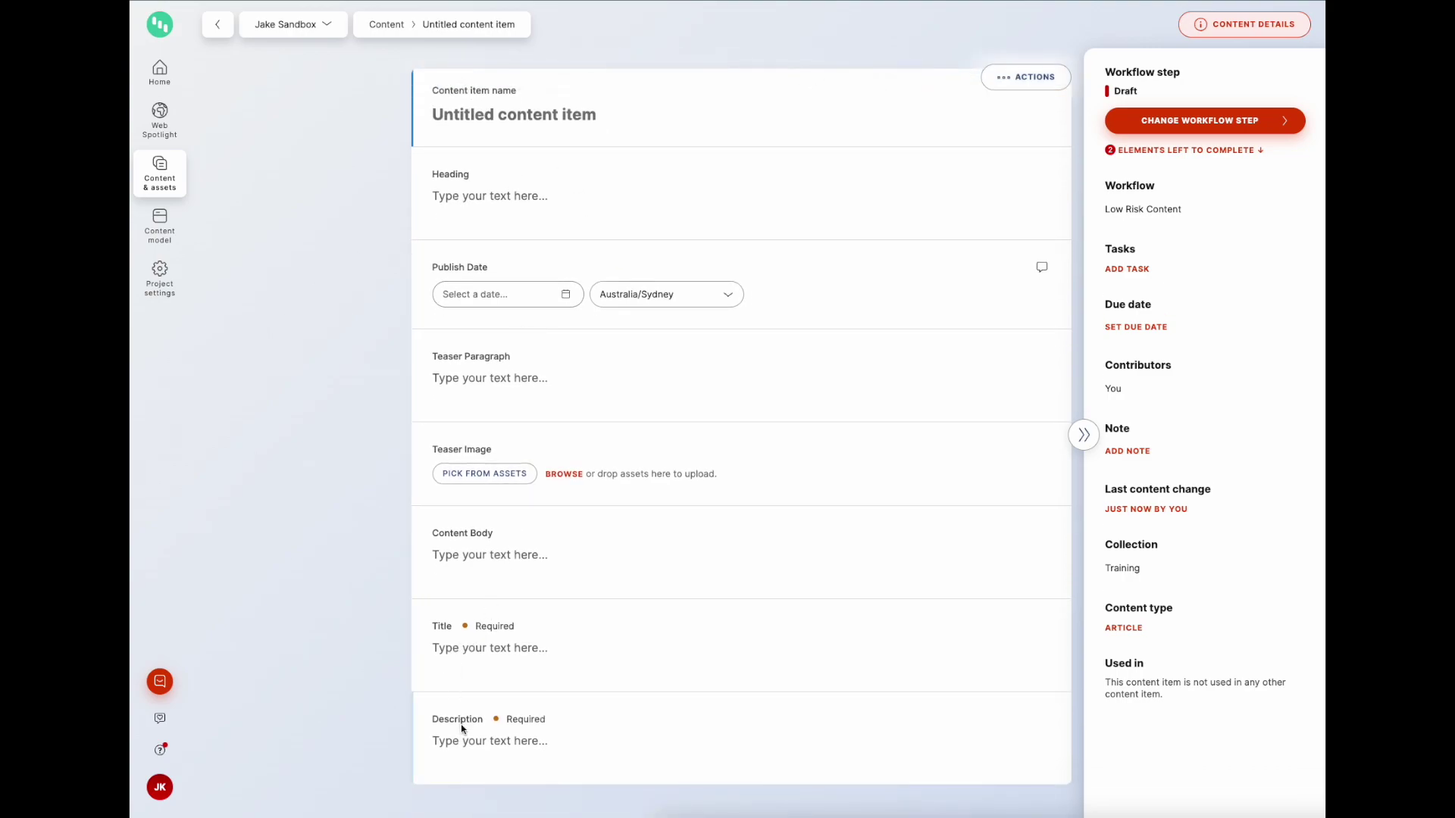
click(1083, 435)
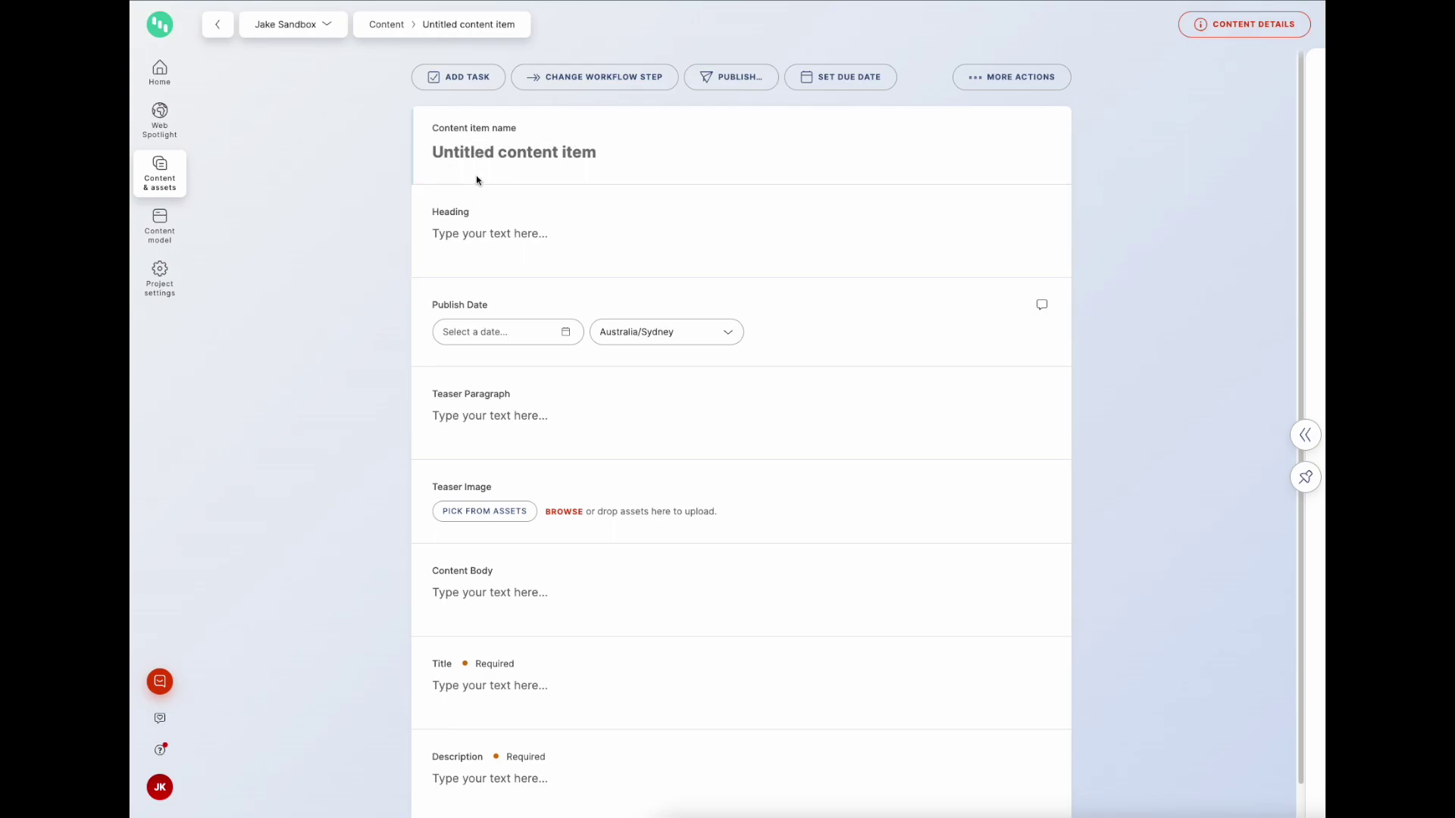
scroll(449, 329, down, 1)
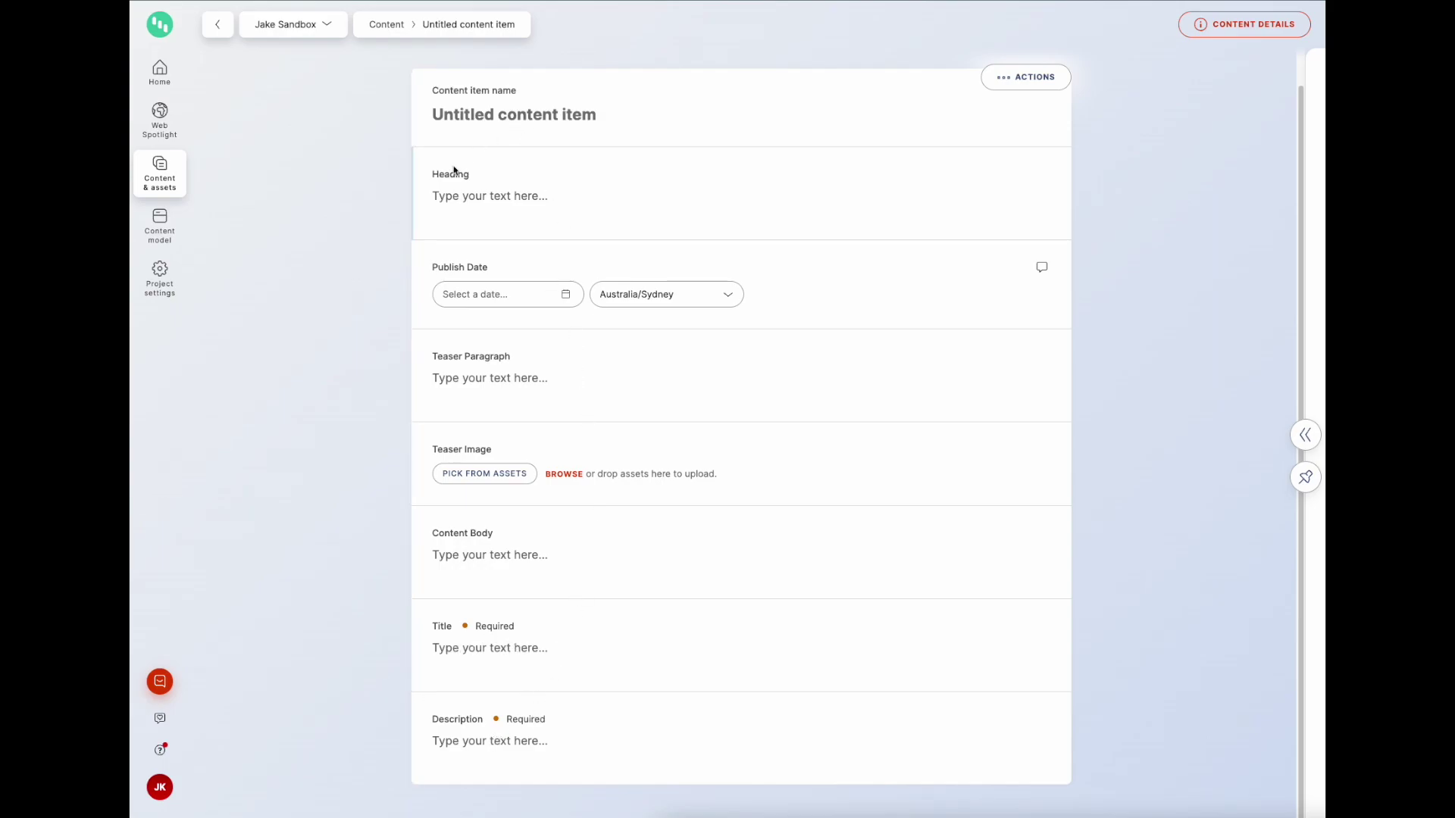
scroll(620, 432, up, 1)
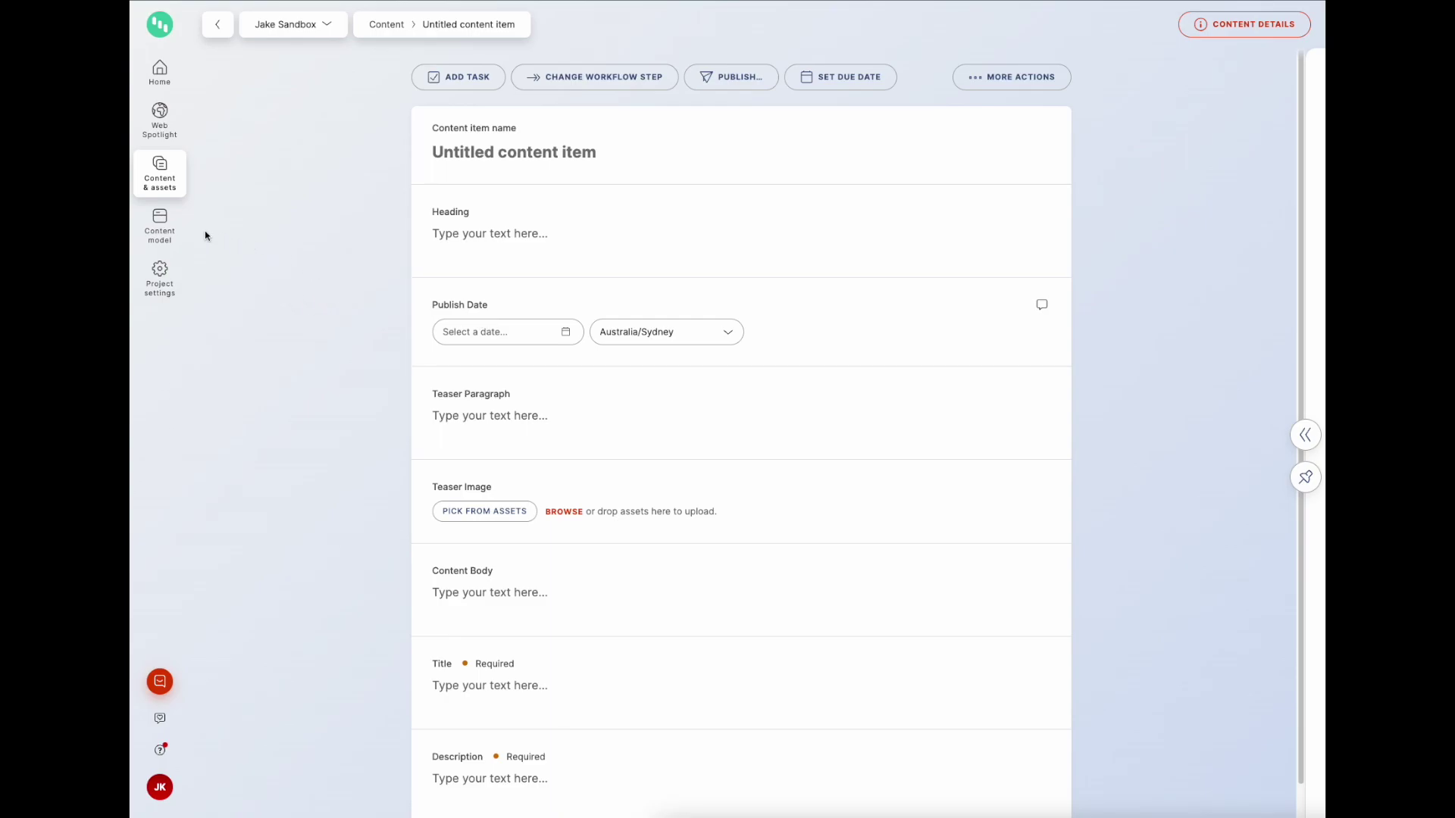
Step: Create two content groups in the Article type: 'Article Content' and 'SEO'
click(174, 247)
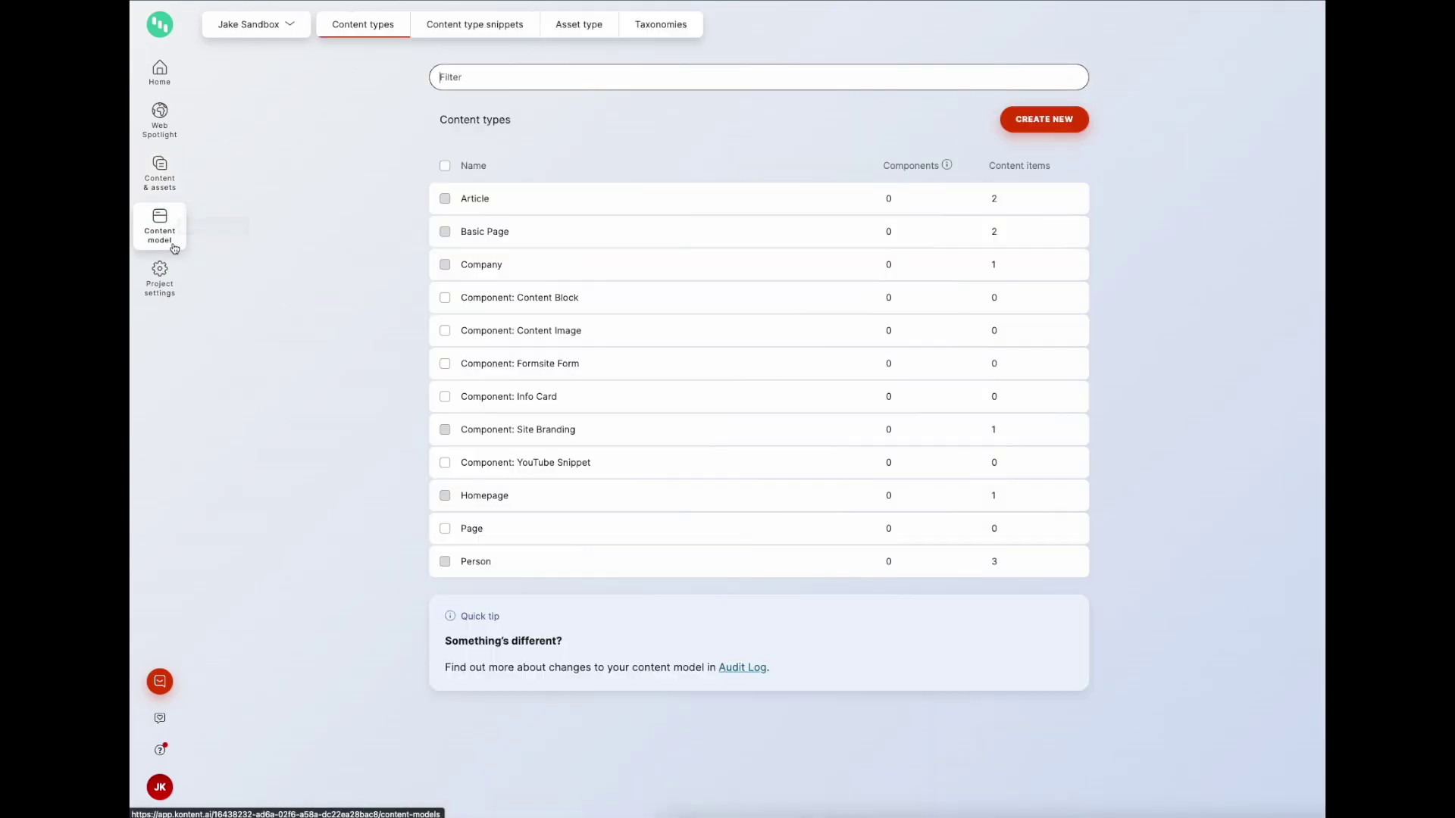
click(499, 212)
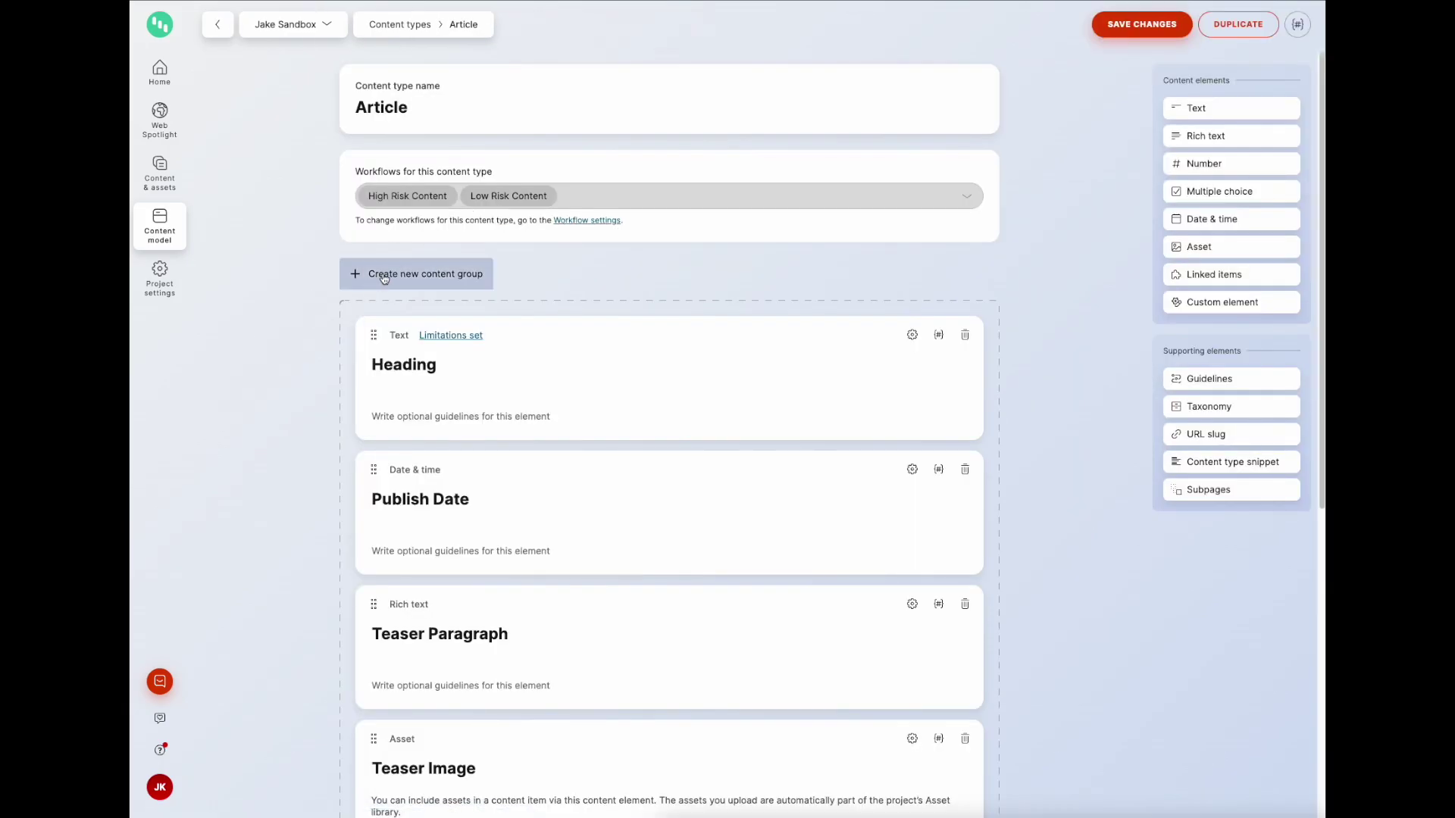
click(385, 277)
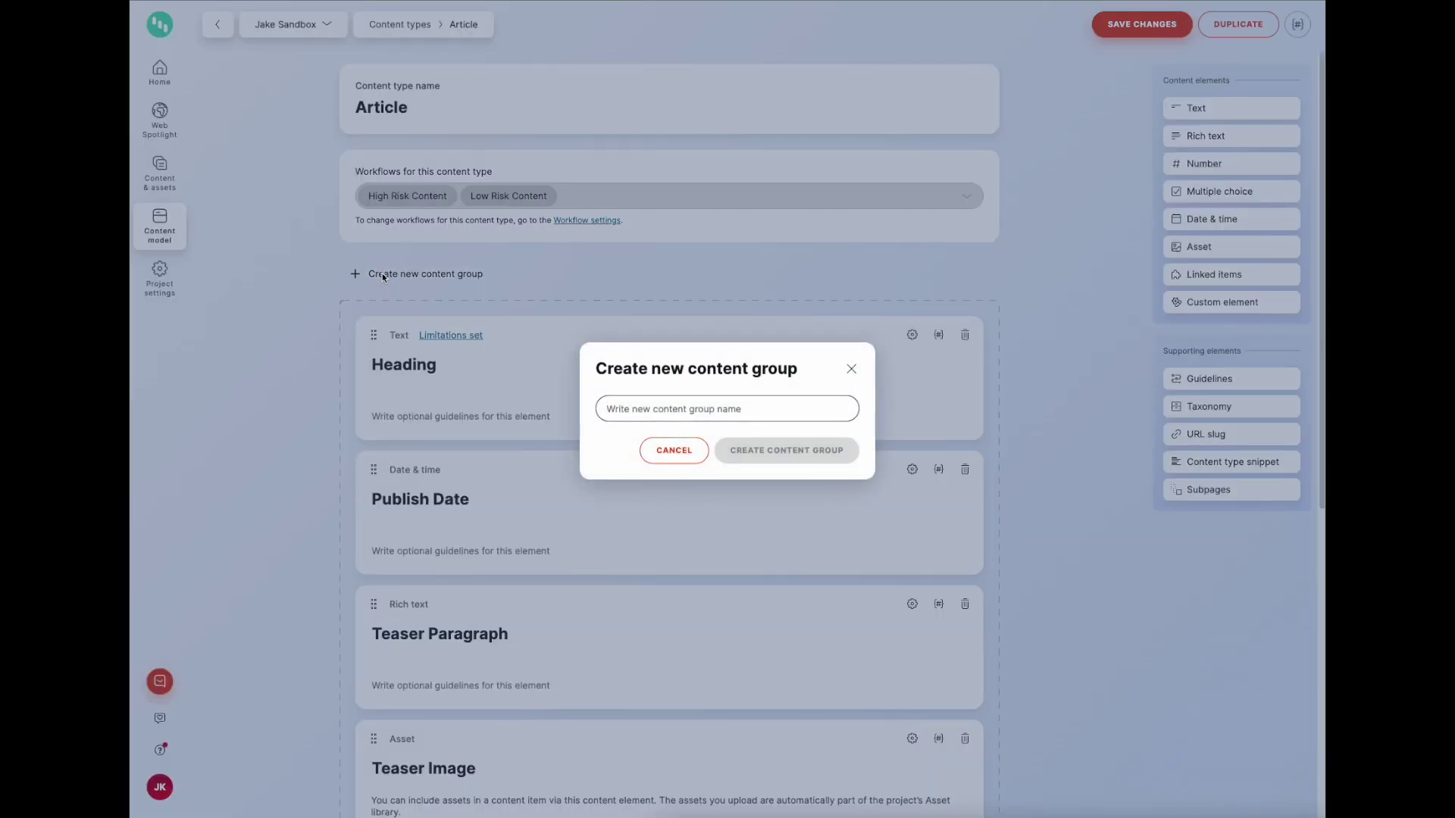
text(Conte)
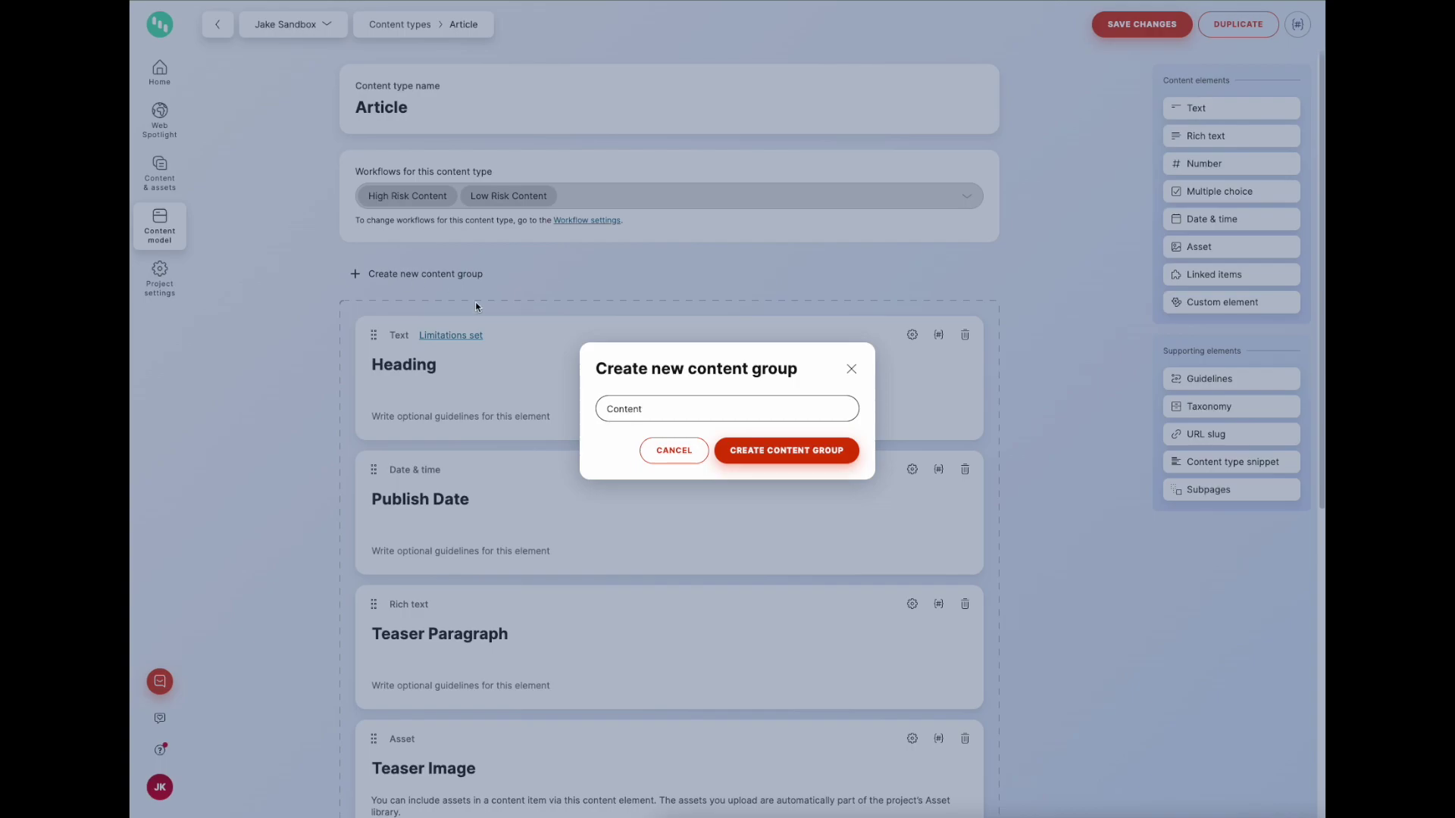
text(nt)
click(606, 409)
text(Article)
click(737, 453)
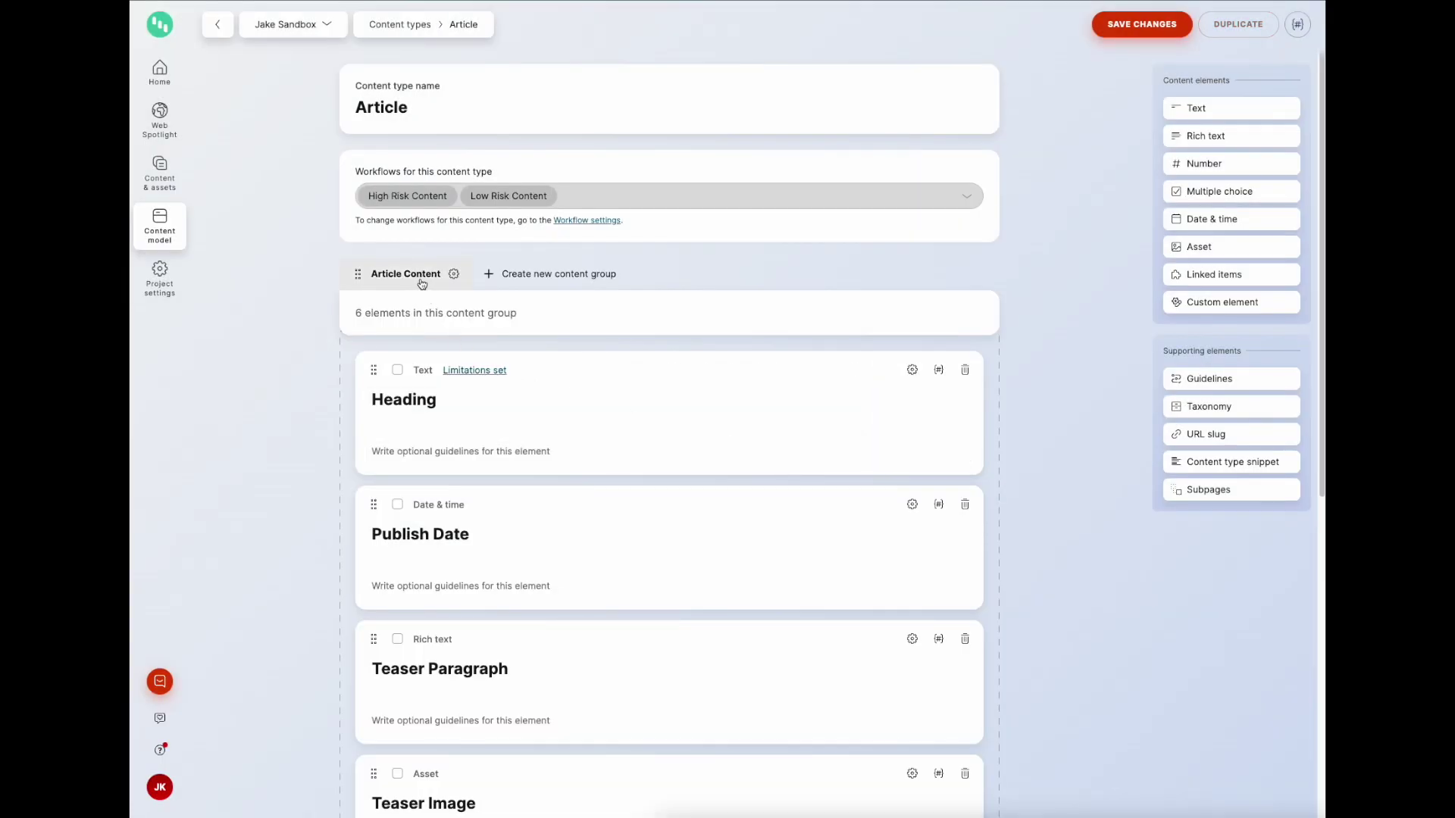
click(583, 276)
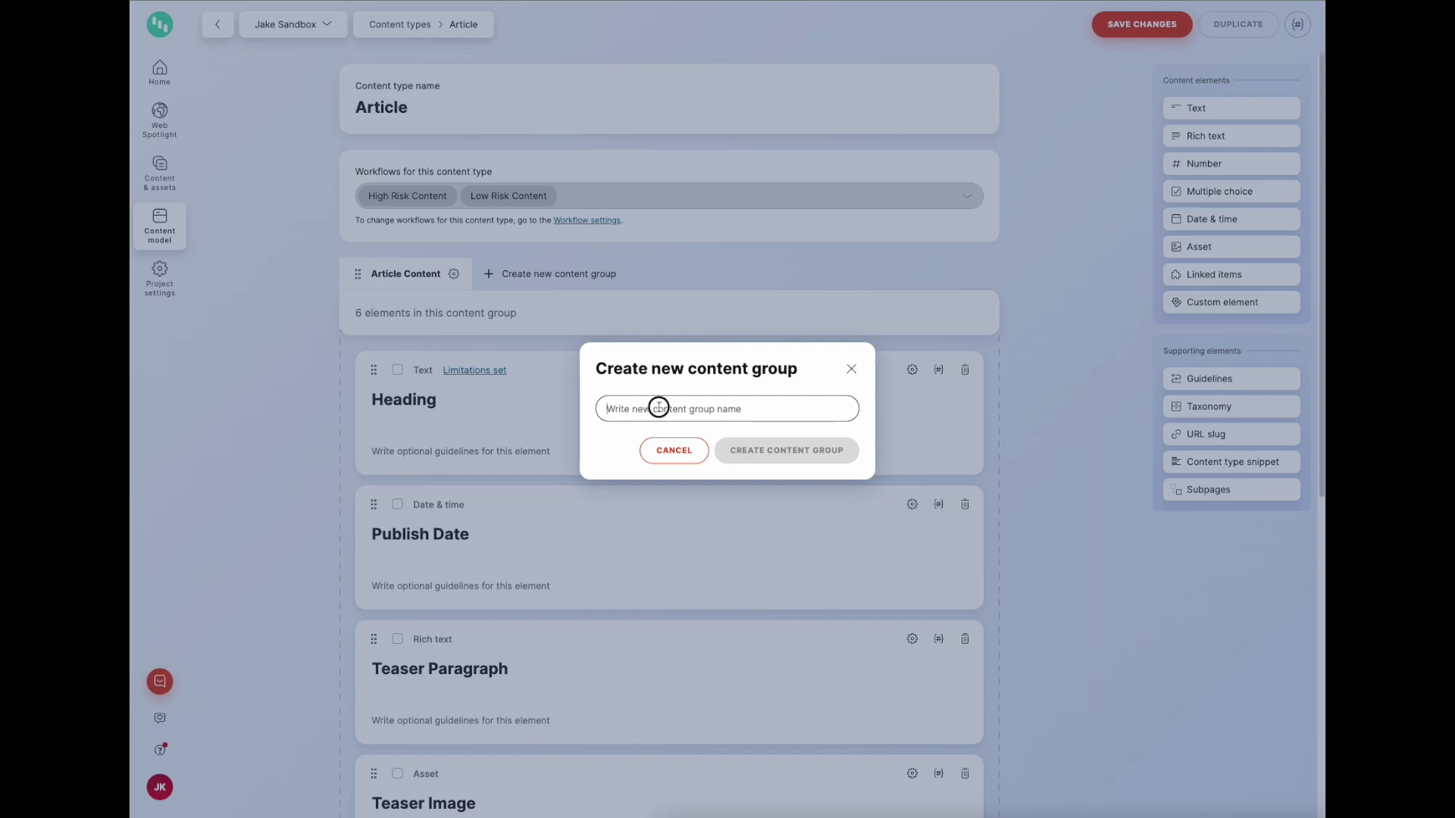
text(SEO)
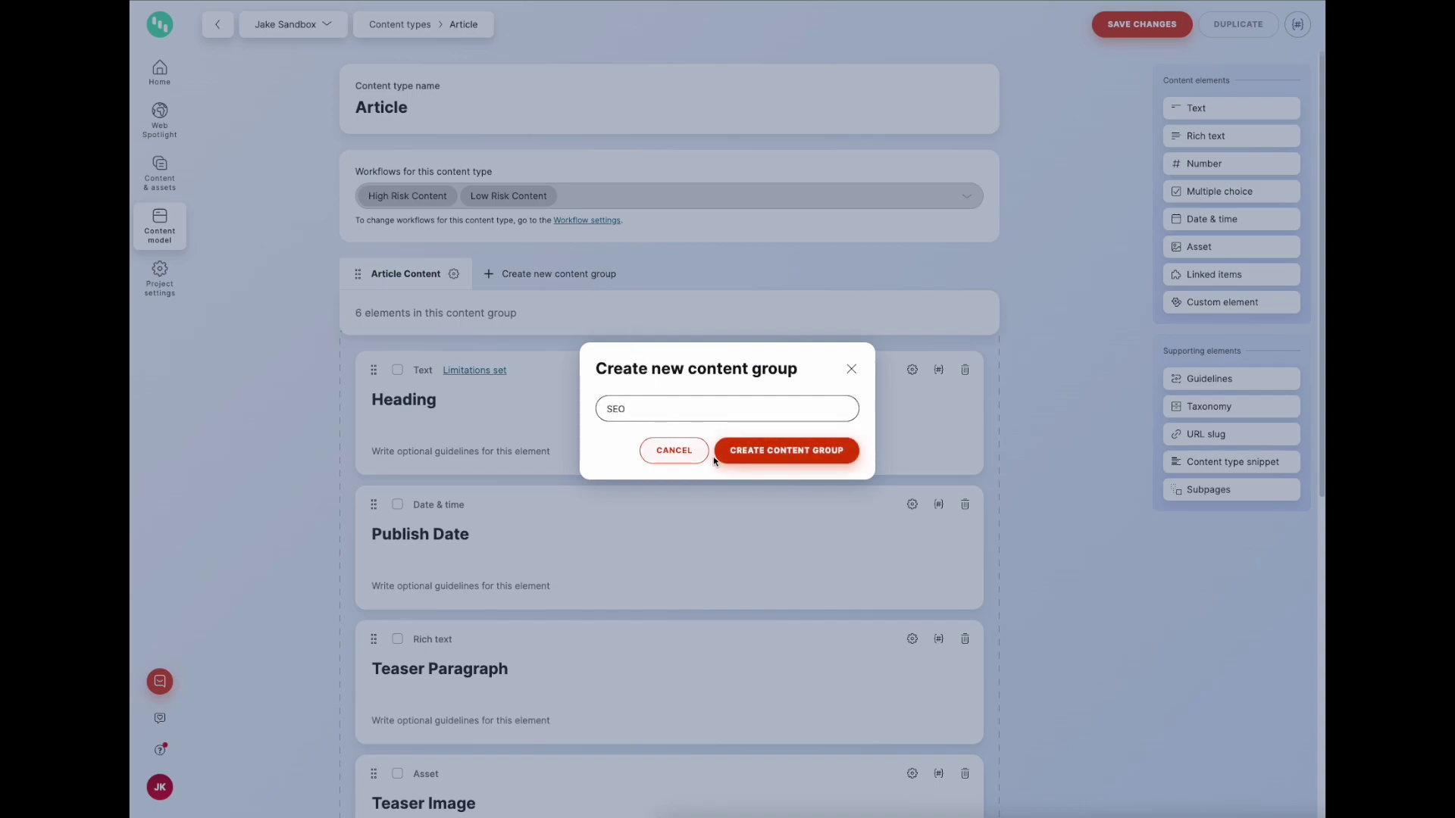
click(777, 453)
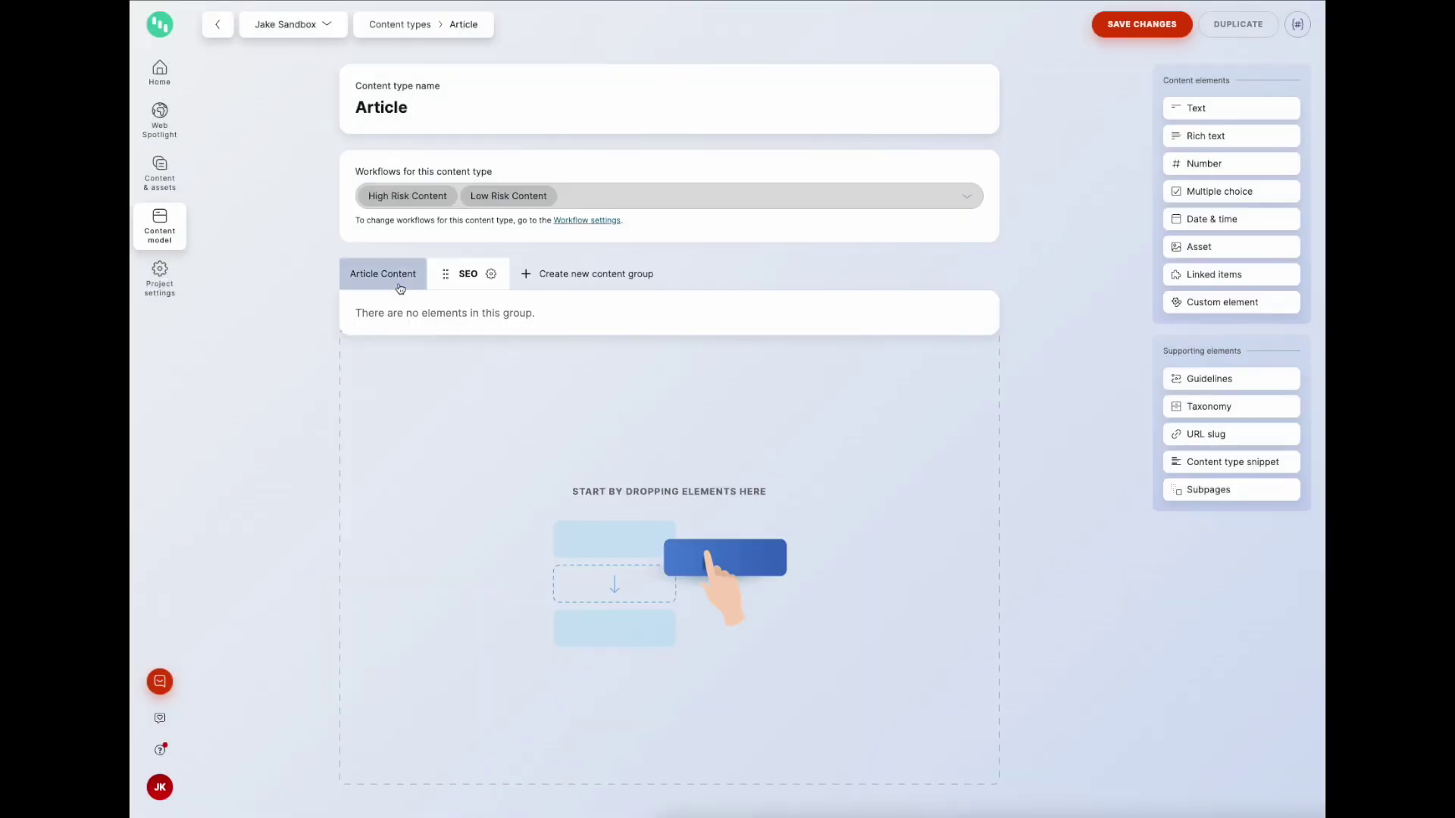
Step: Move the SEO Metadata snippet into the SEO group, verify both groups, and save
click(382, 273)
scroll(297, 375, down, 7)
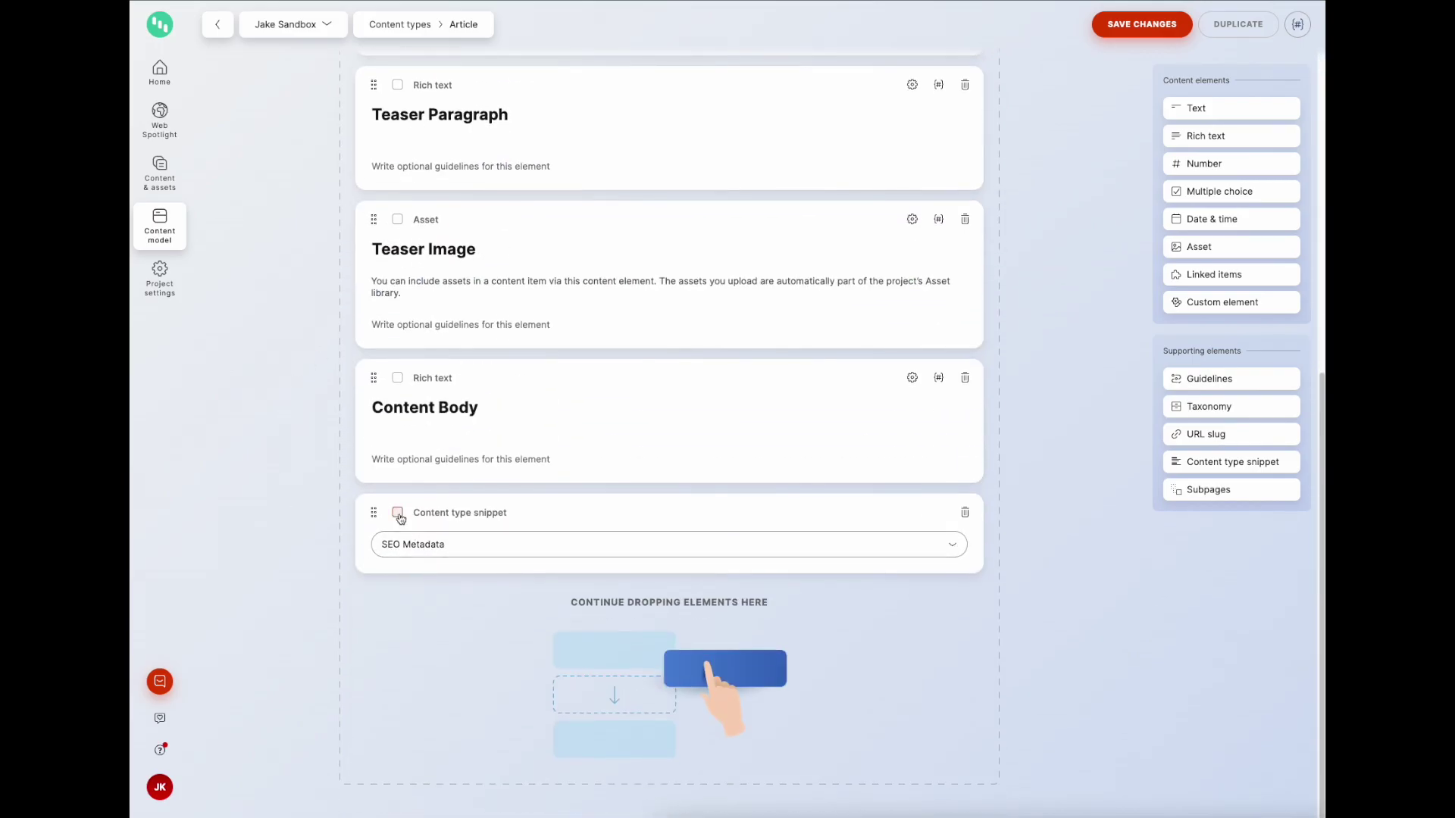
click(398, 513)
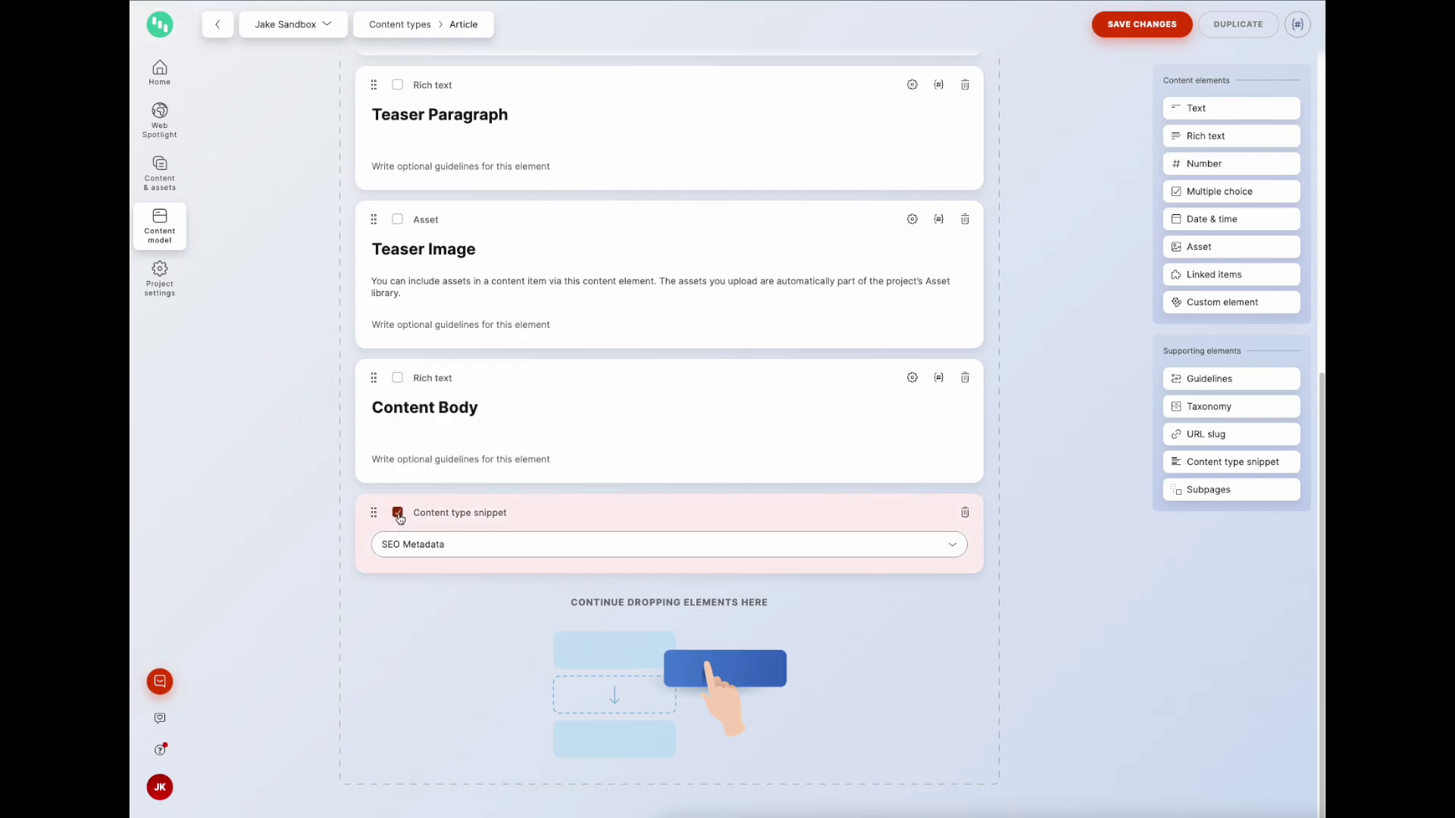
scroll(466, 623, up, 7)
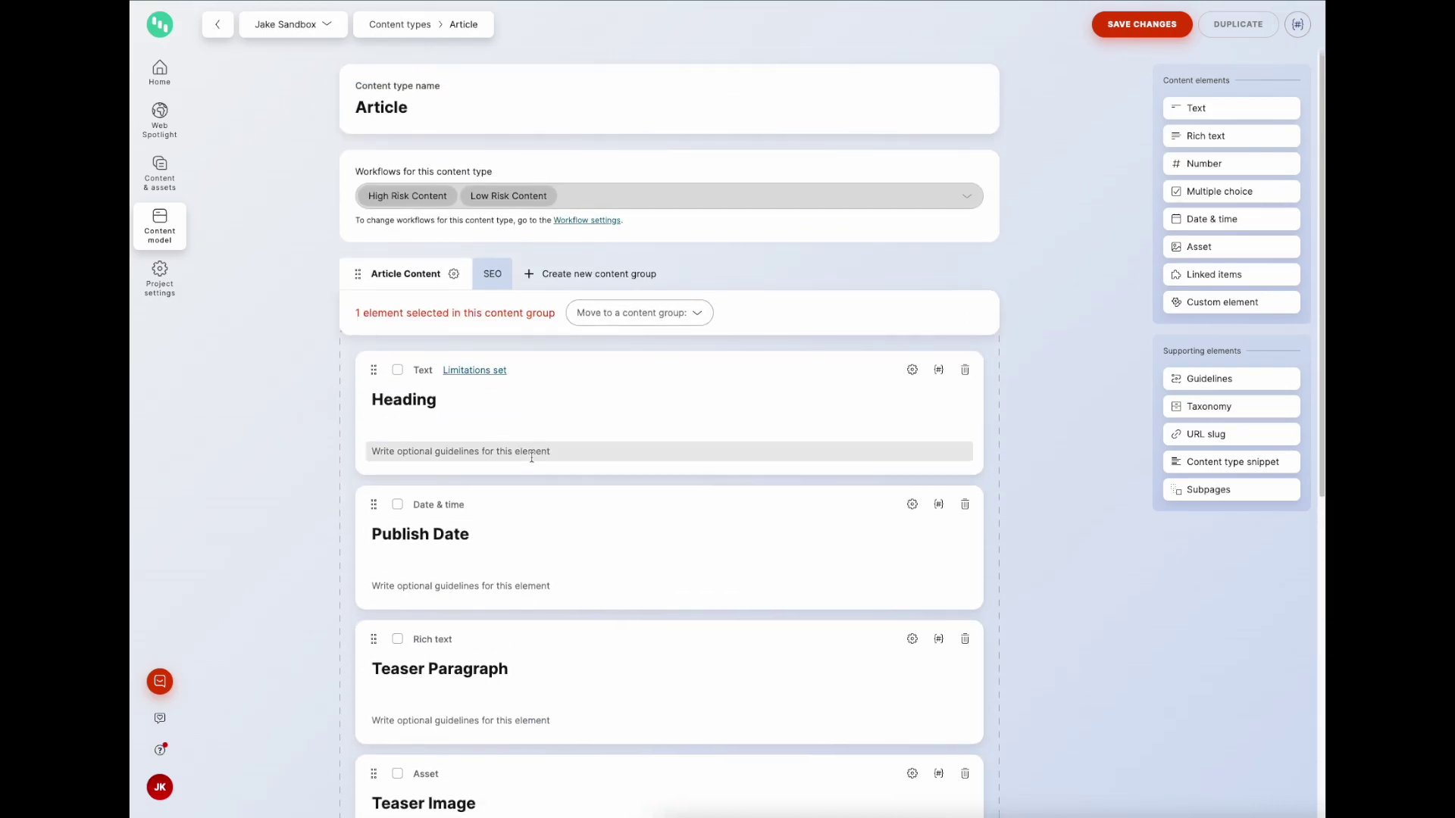
click(618, 322)
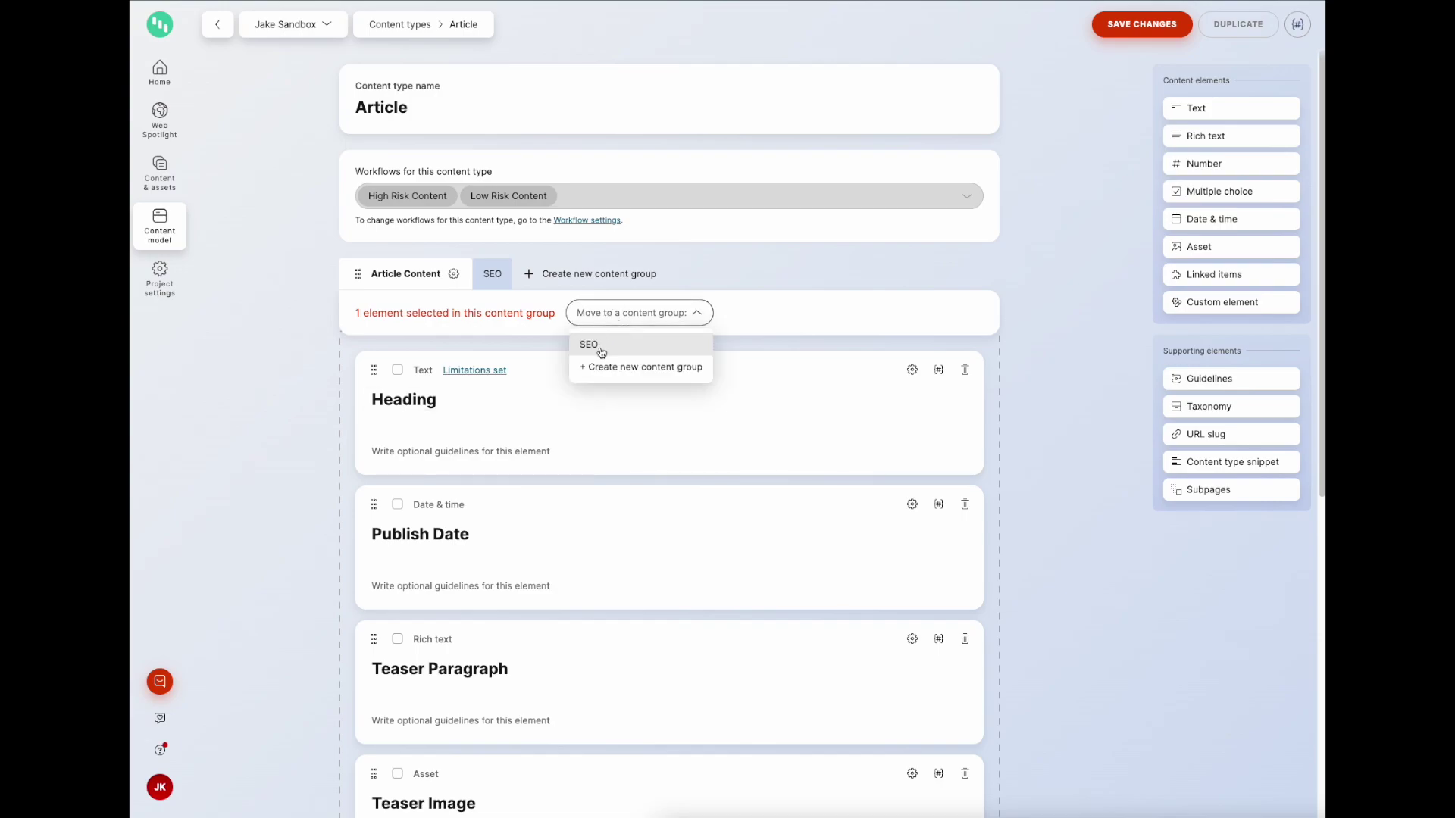
click(599, 347)
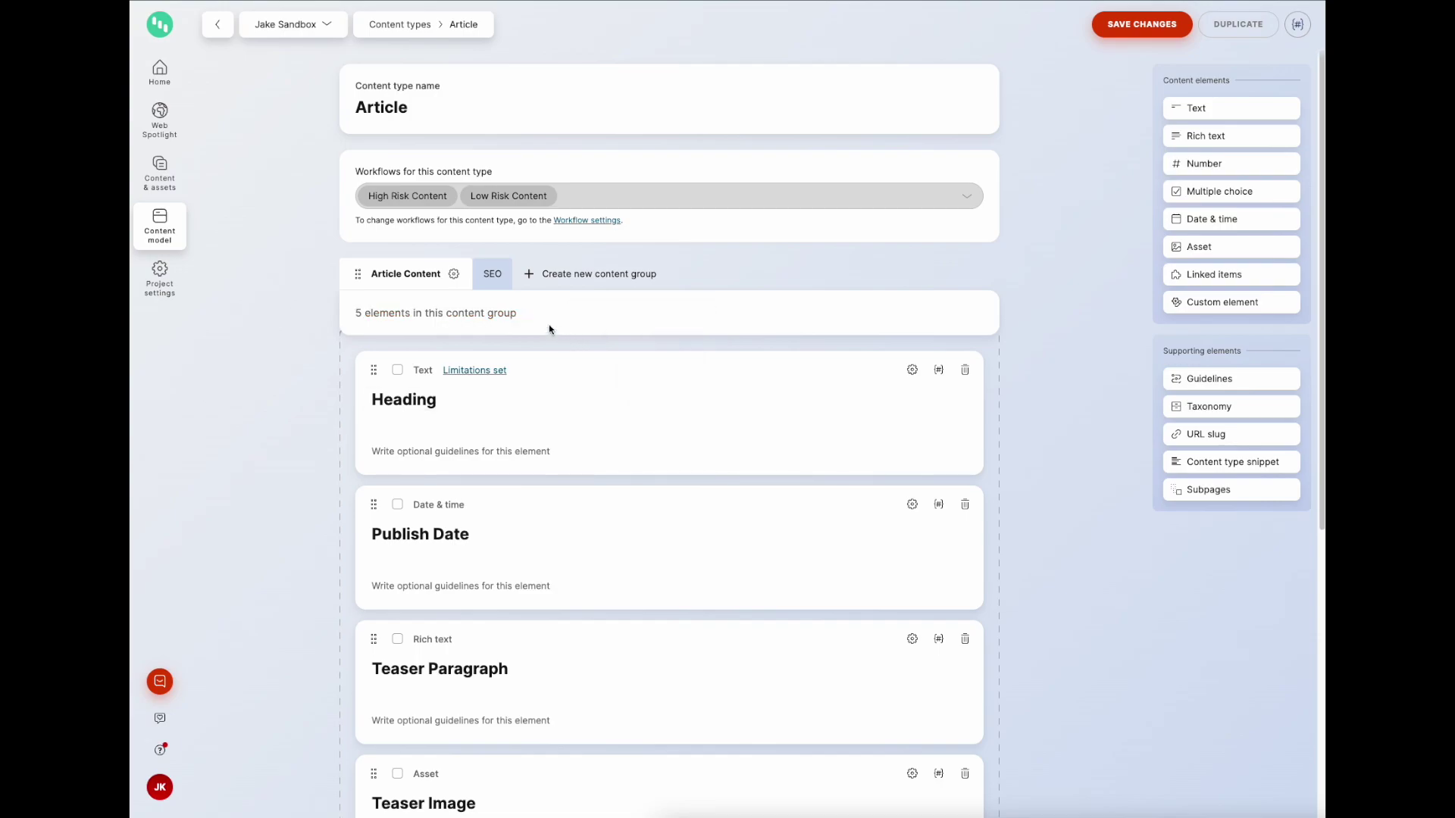
click(497, 276)
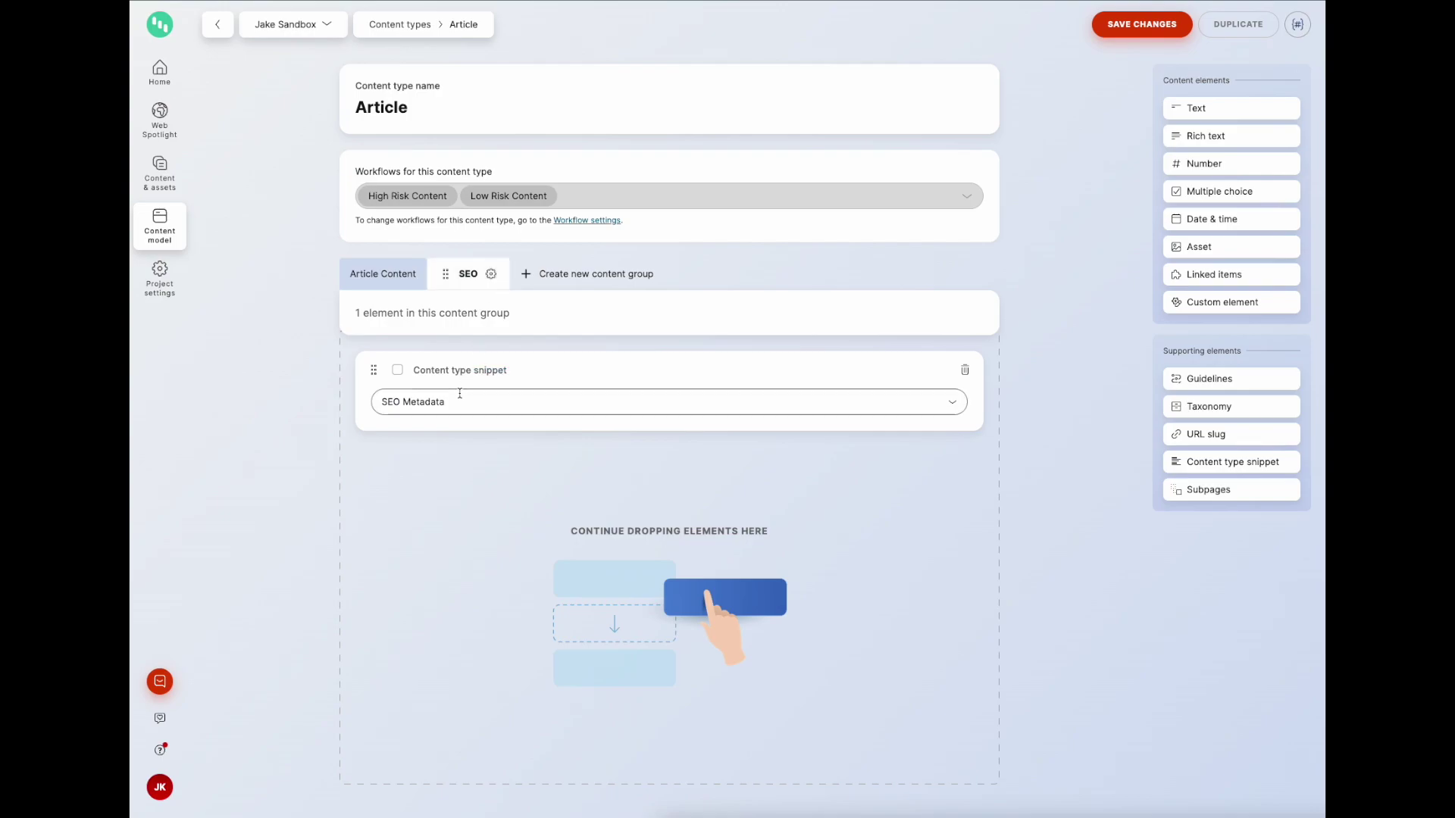
click(394, 279)
click(485, 277)
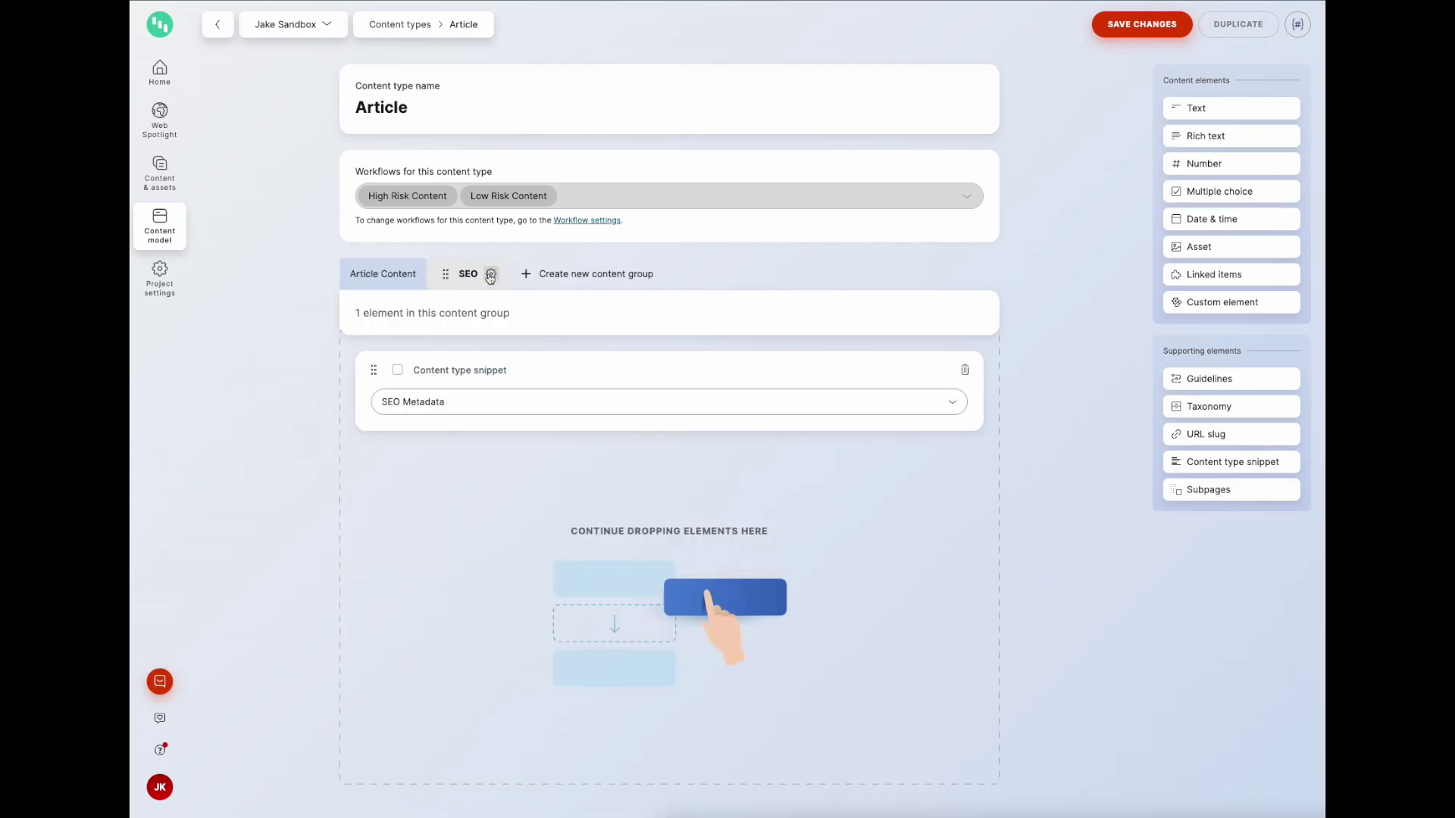
click(1141, 24)
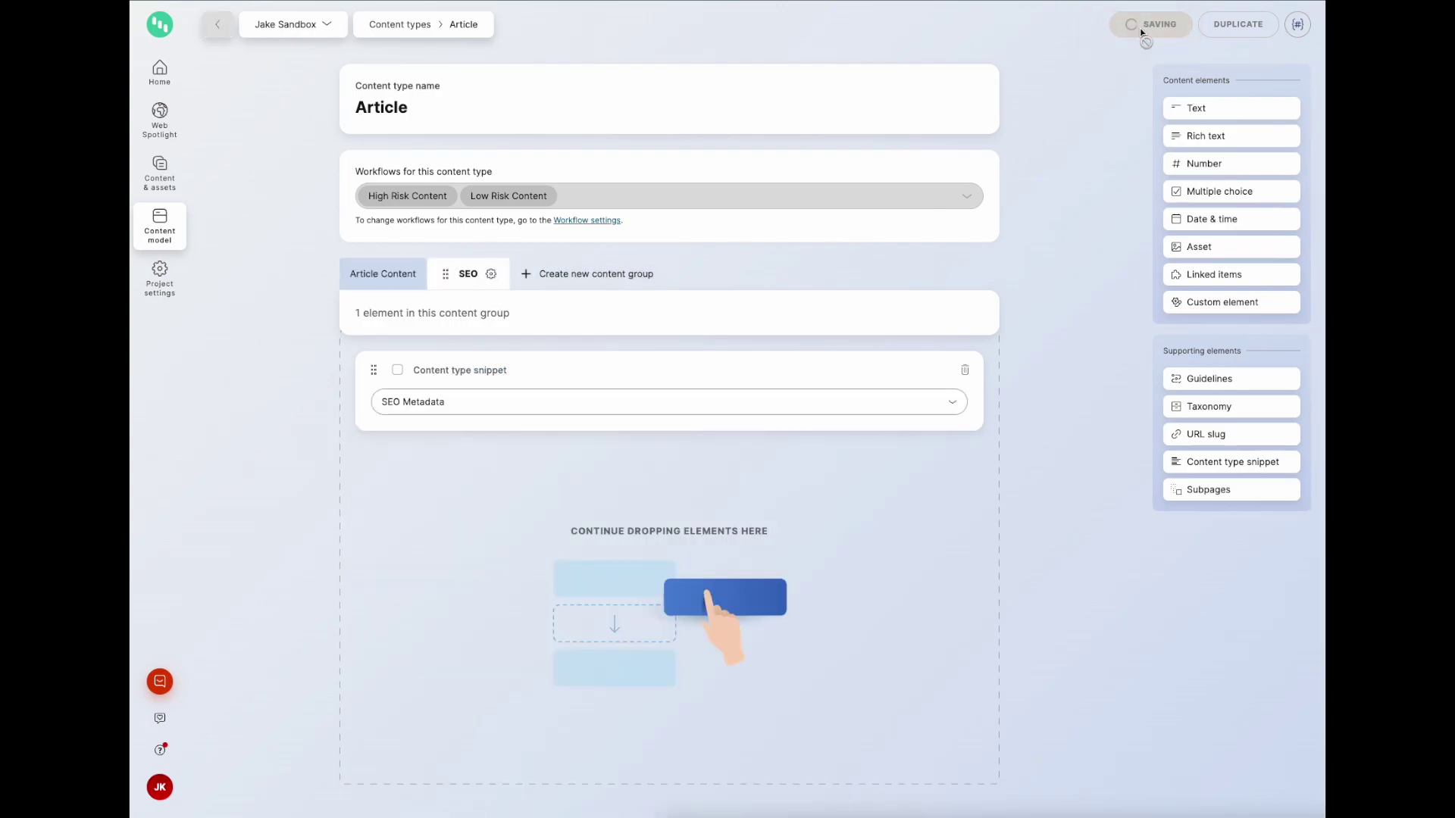
Step: Create a new Article item with Low Risk Content workflow and view its SEO tab
click(158, 190)
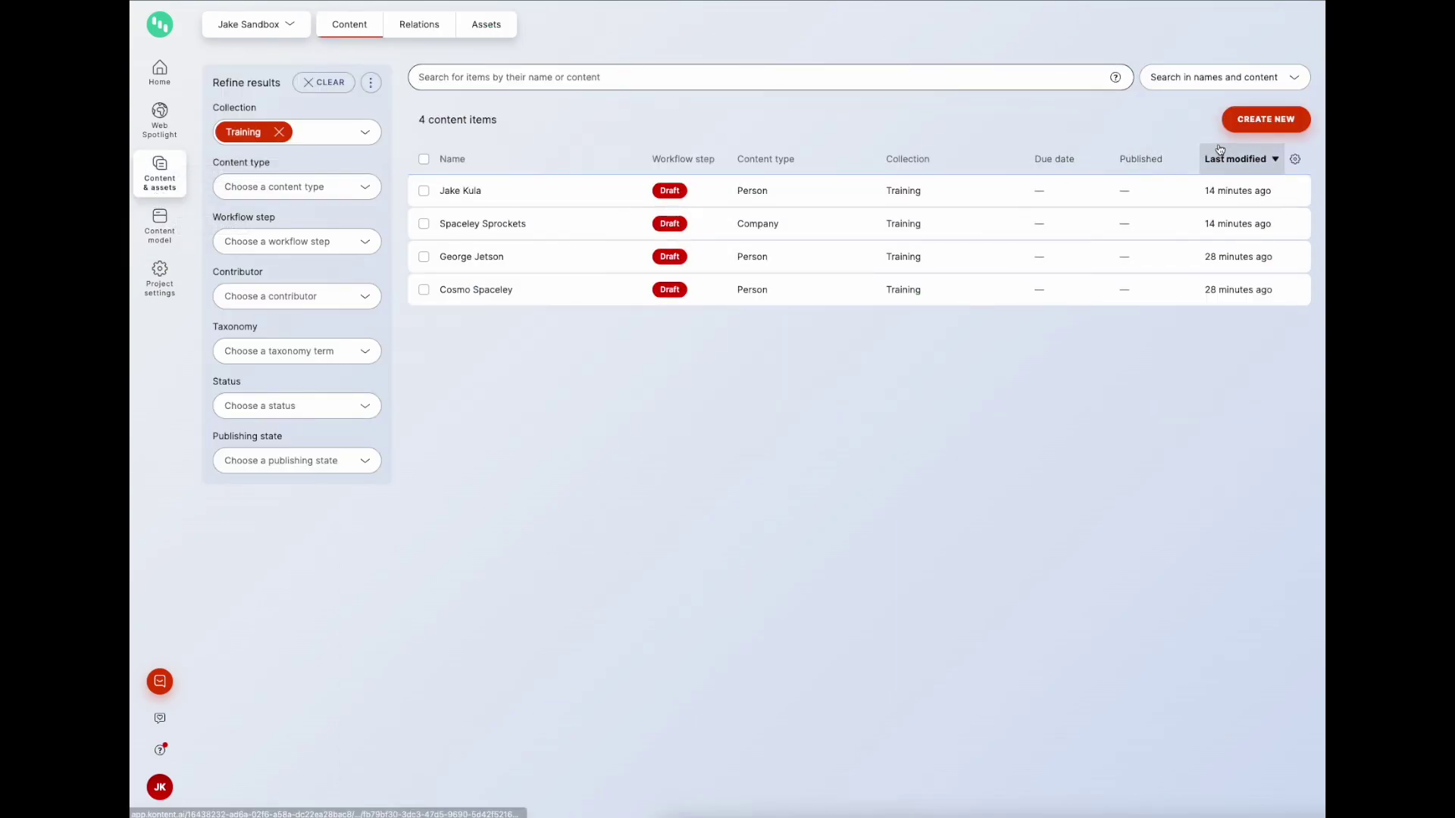
click(1266, 119)
click(691, 425)
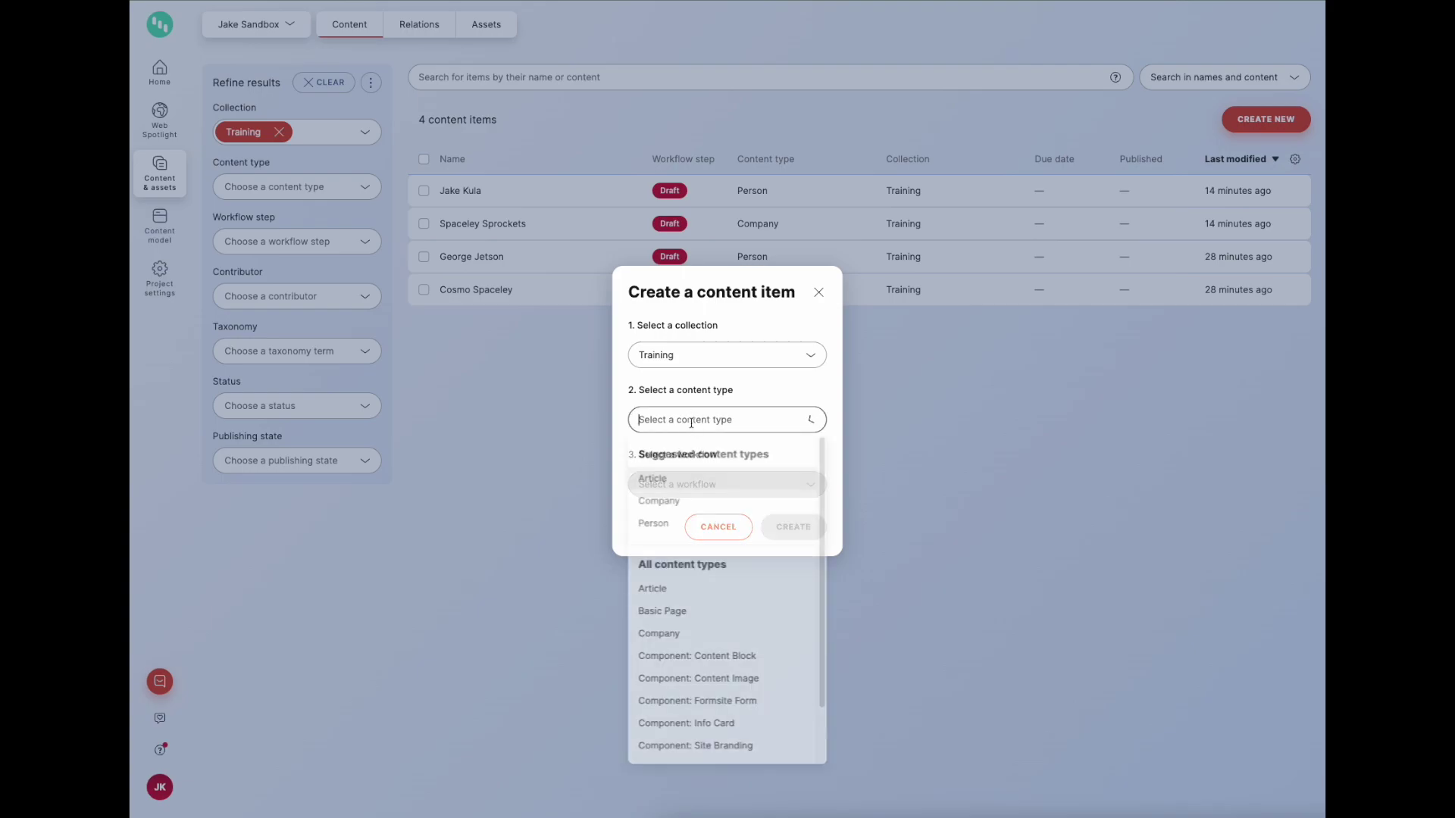
click(665, 478)
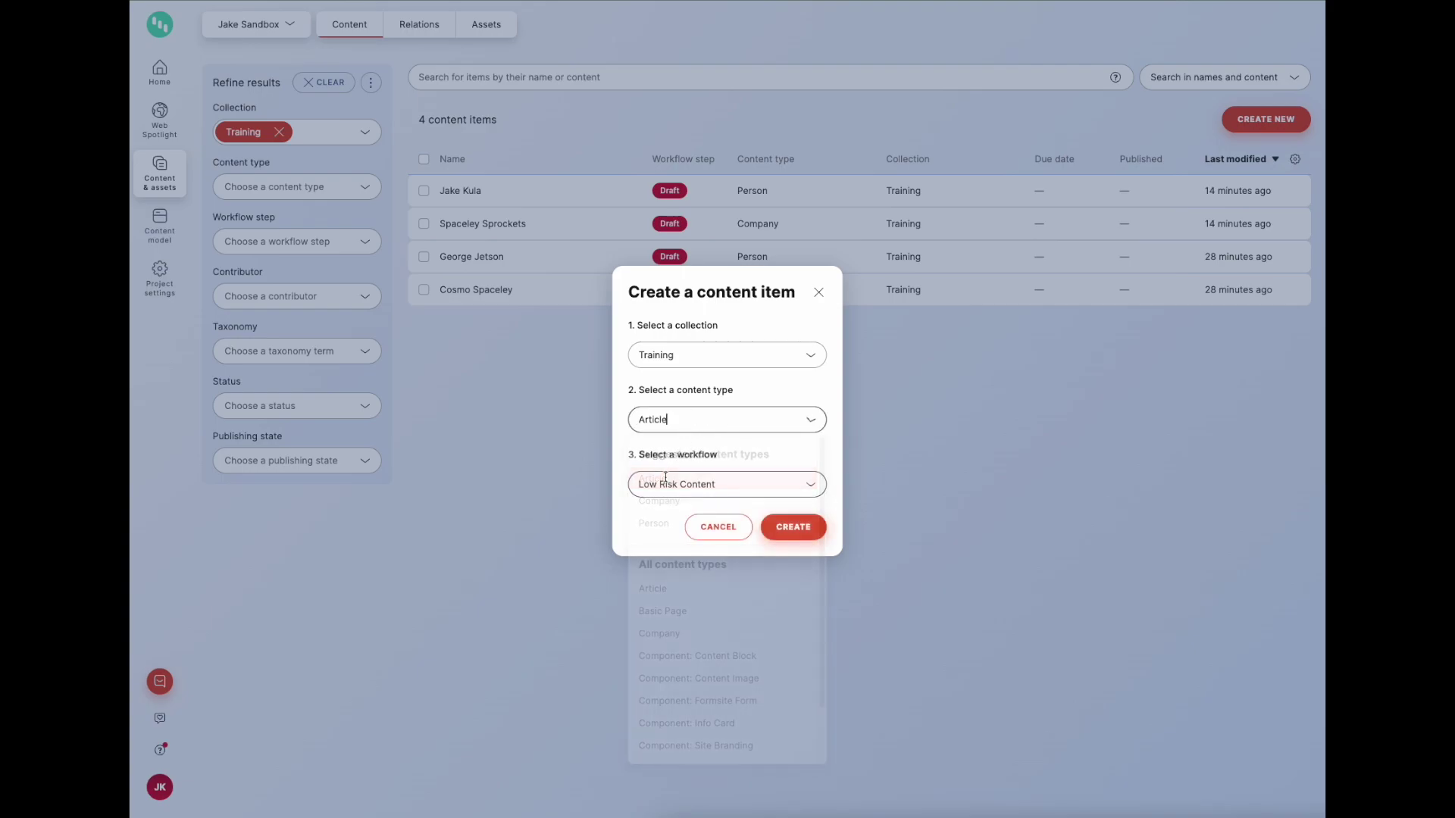
click(769, 530)
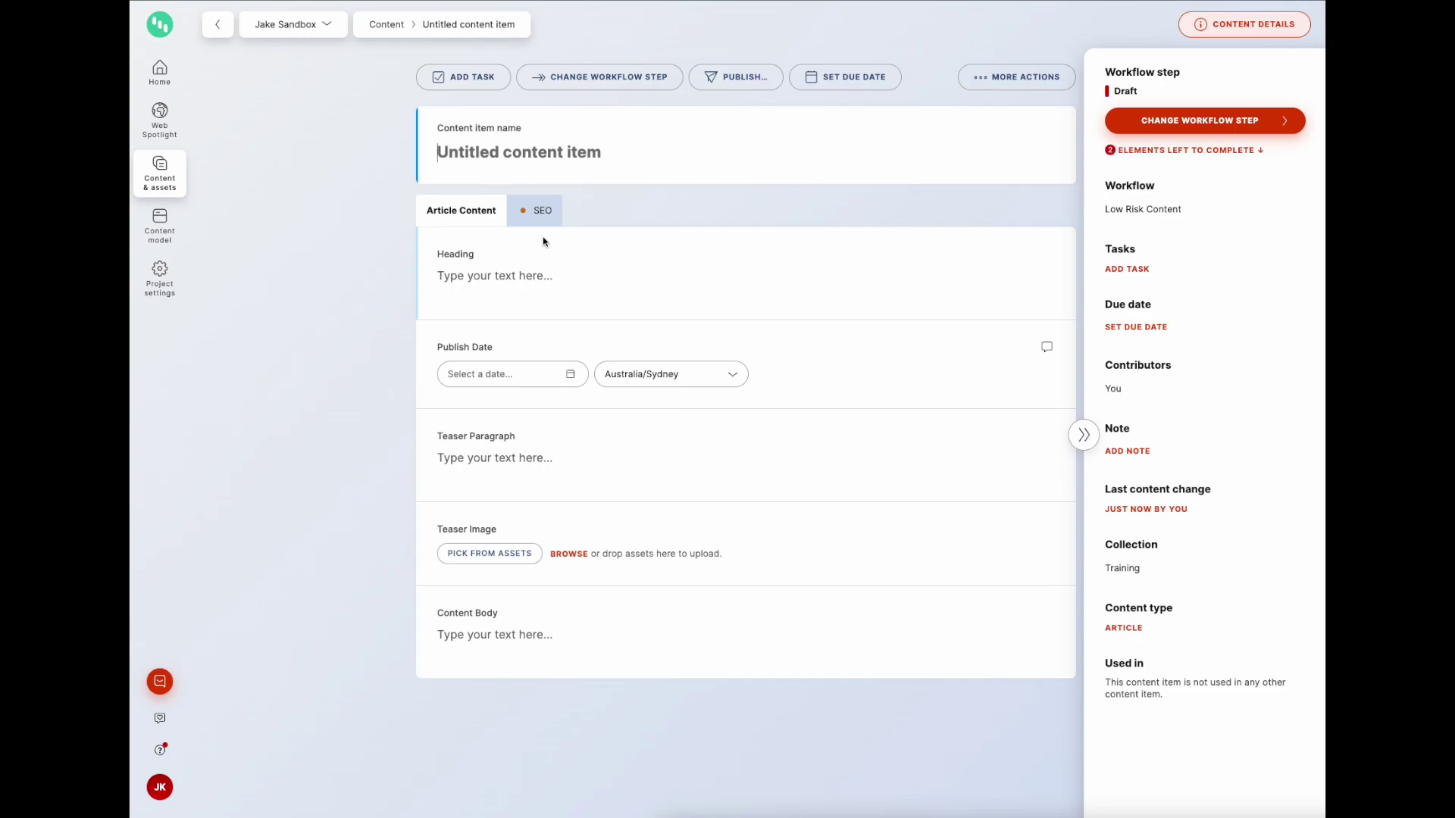
click(541, 213)
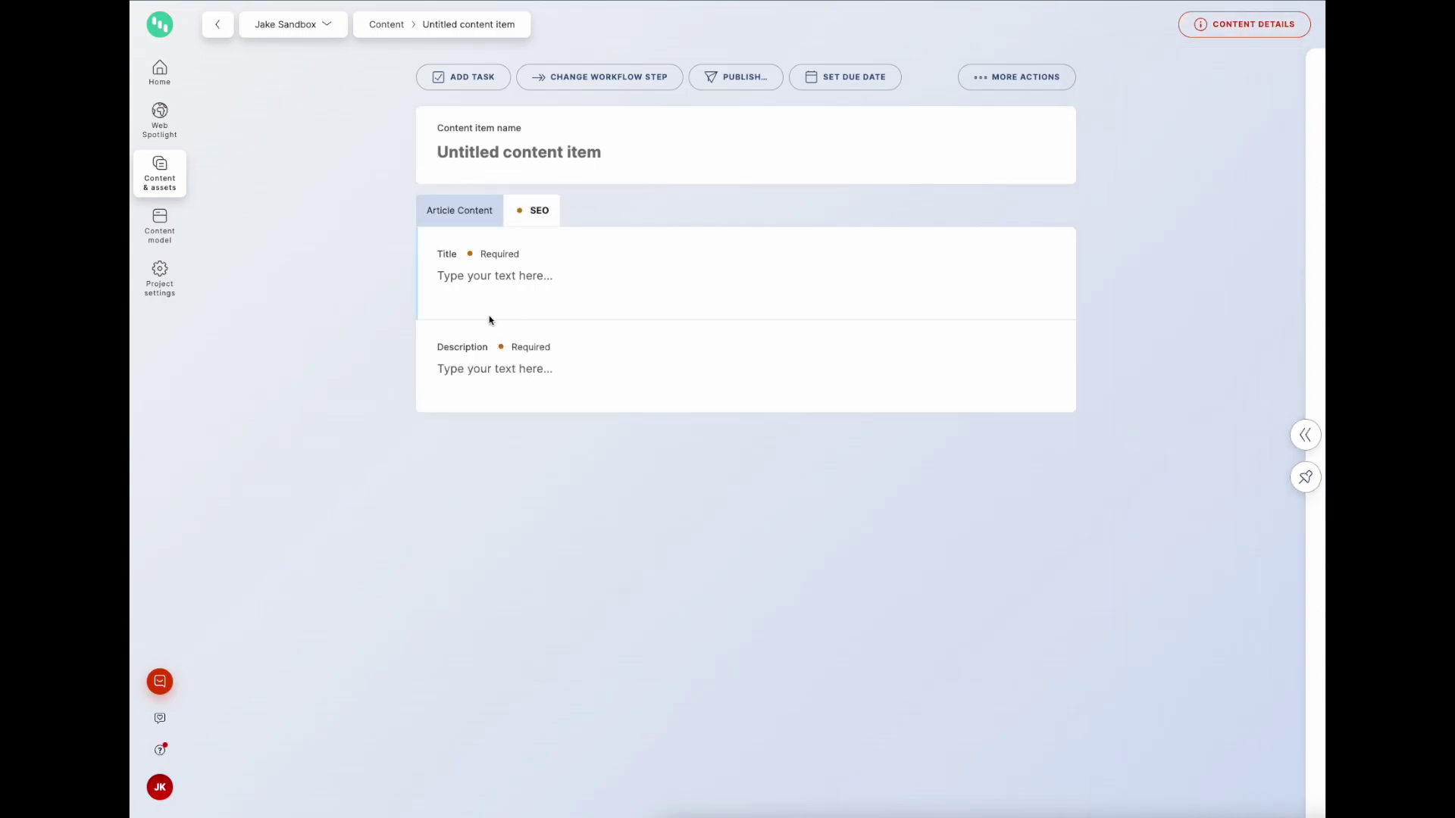